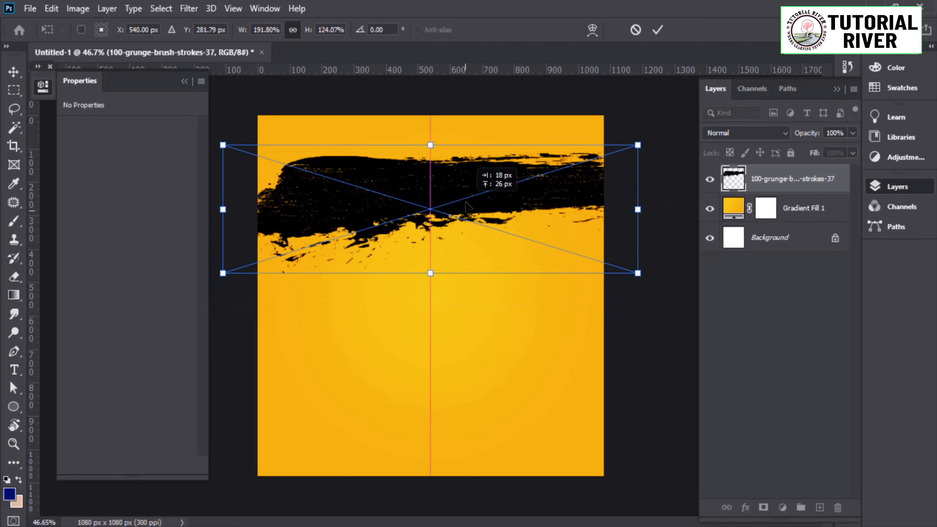
# Confirm the placement of the grunge brush stroke and give it a dark blue Color Overlay (about #0c22a6).
pyautogui.press('Return')
pyautogui.rightClick(777, 227)
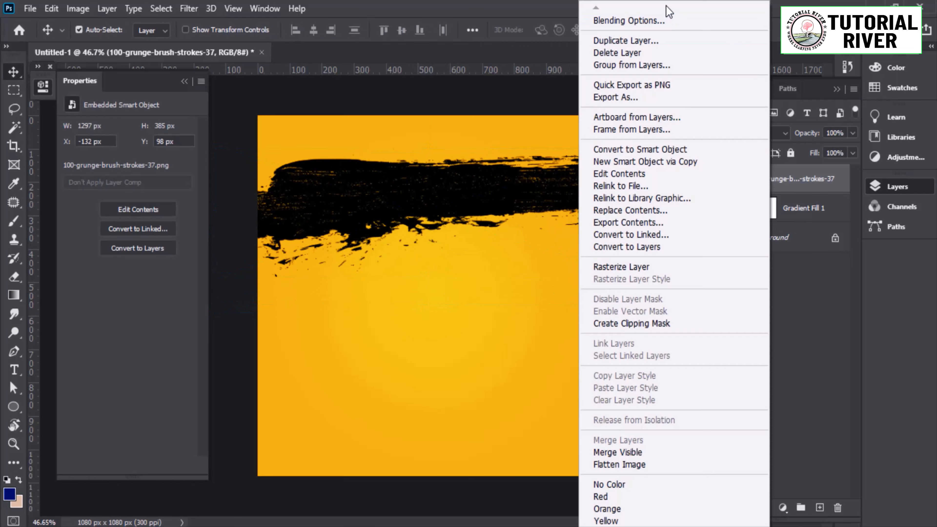
pyautogui.click(609, 19)
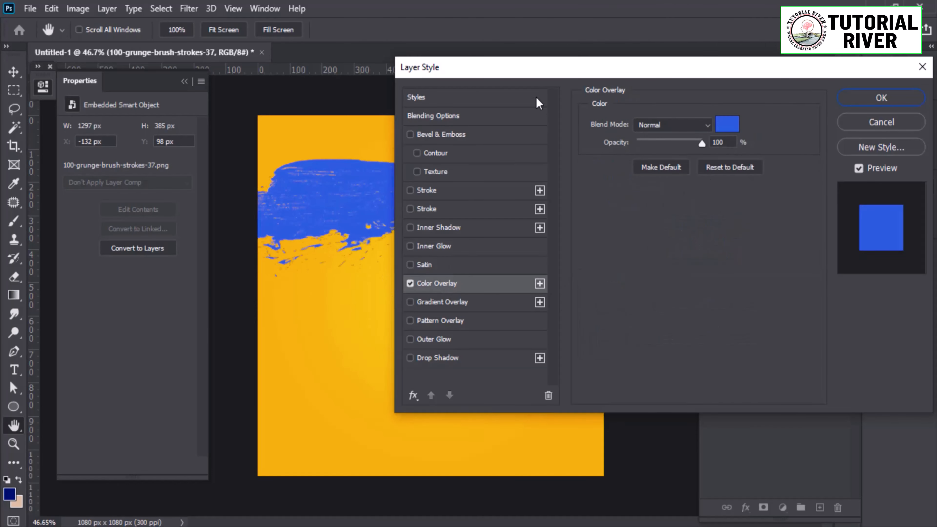
pyautogui.moveTo(541, 71); pyautogui.dragTo(491, 228)
pyautogui.click(678, 283)
pyautogui.moveTo(680, 415); pyautogui.dragTo(676, 407)
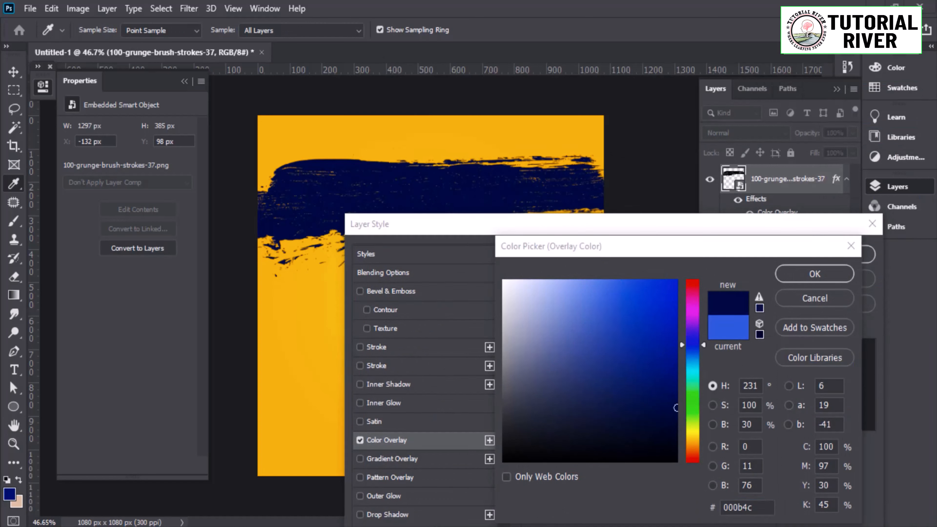
pyautogui.click(664, 346)
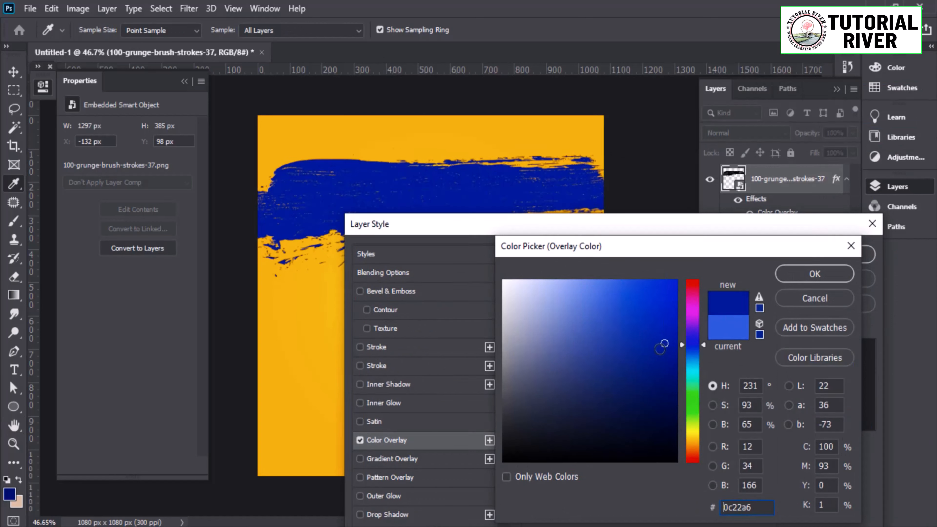
pyautogui.click(814, 274)
pyautogui.click(828, 253)
# Flatten the brush stroke to about 335 px high and move it slightly down to about Y 130 px.
pyautogui.press('v')
pyautogui.hotkey('ctrl', '+')
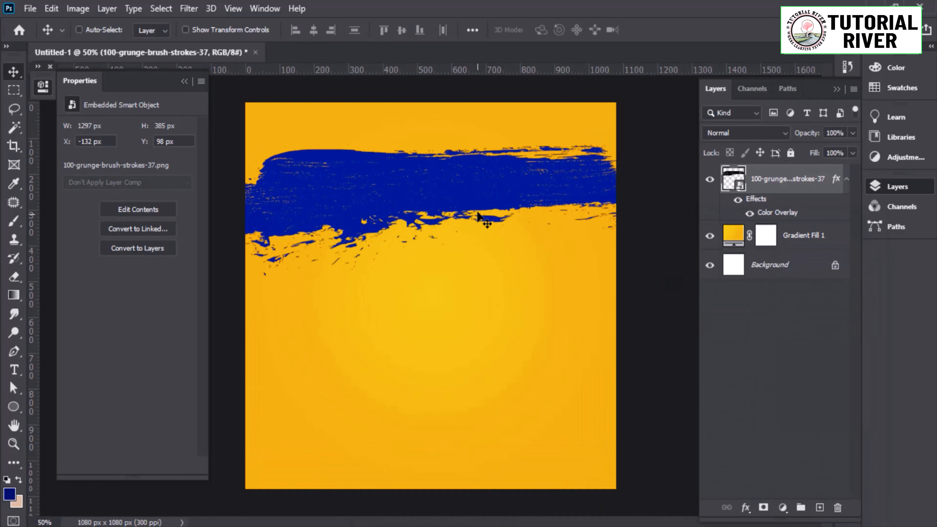
pyautogui.hotkey('ctrl', 't')
pyautogui.moveTo(423, 276); pyautogui.dragTo(424, 258)
pyautogui.moveTo(458, 168); pyautogui.dragTo(455, 179)
pyautogui.press('Return')
pyautogui.hotkey('ctrl', '-')
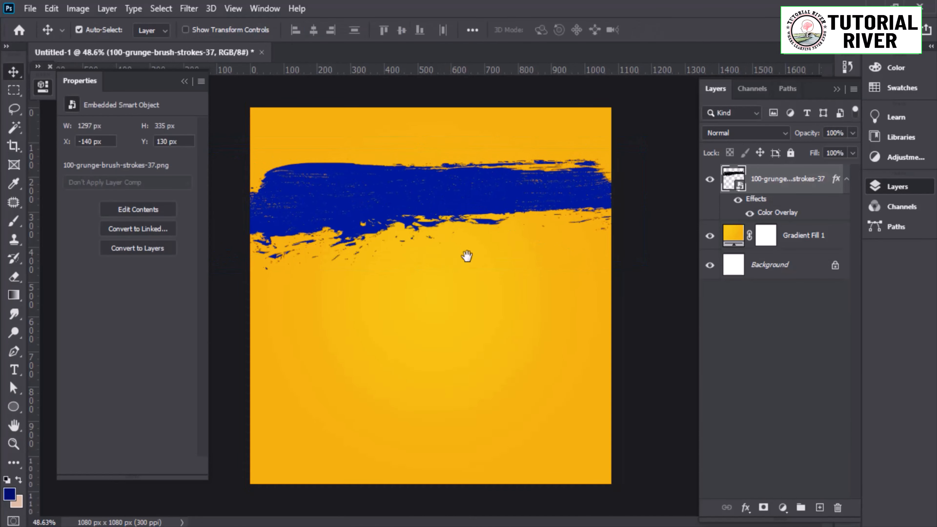
# Add a centred text line reading "TRAVEL & TOUR" just below the blue brush stroke.
pyautogui.scroll(2, 431, 276)
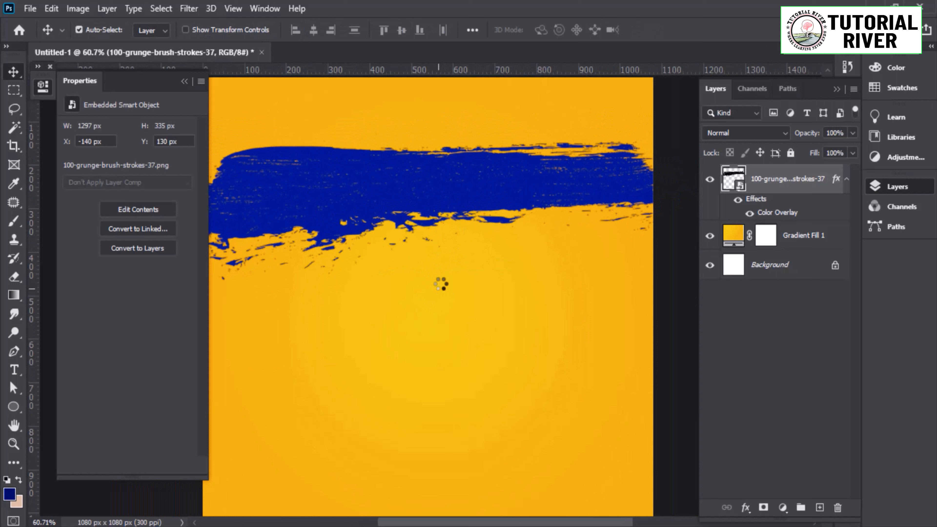
pyautogui.press('t')
pyautogui.click(440, 283)
pyautogui.write('T')
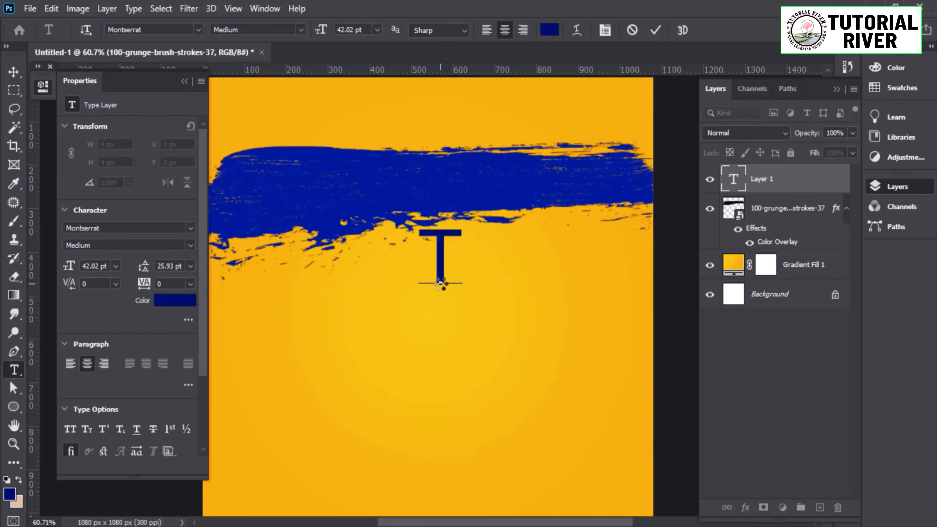
pyautogui.write('RAVEL $')
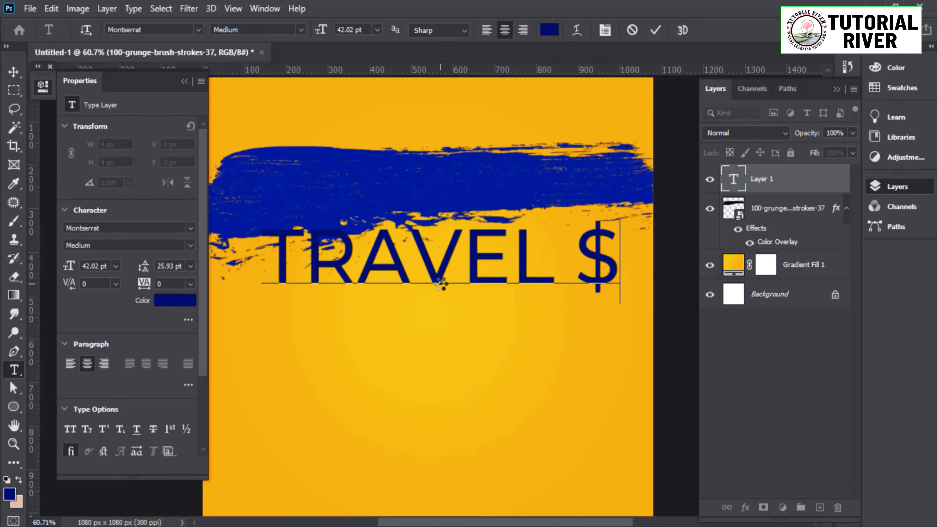
pyautogui.press('BackSpace')
pyautogui.write('& N T')
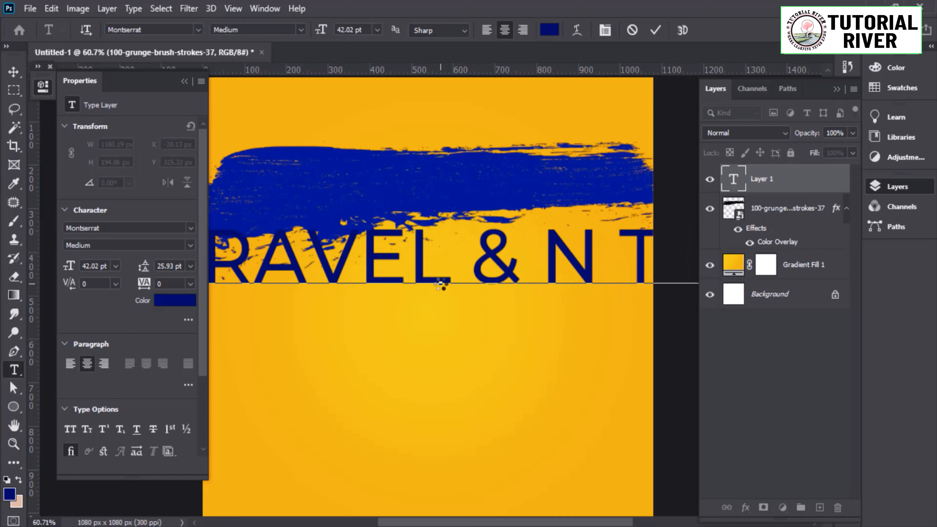
pyautogui.write('OUR')
pyautogui.click(14, 72)
# Scale the TRAVEL & TOUR text to about 763 px wide, tilt it about -3.39° and place it on the brush stroke.
pyautogui.hotkey('ctrl', 't')
pyautogui.moveTo(445, 304); pyautogui.dragTo(443, 271)
pyautogui.moveTo(515, 231); pyautogui.dragTo(511, 185)
pyautogui.moveTo(660, 196); pyautogui.dragTo(659, 189)
pyautogui.moveTo(560, 176); pyautogui.dragTo(558, 166)
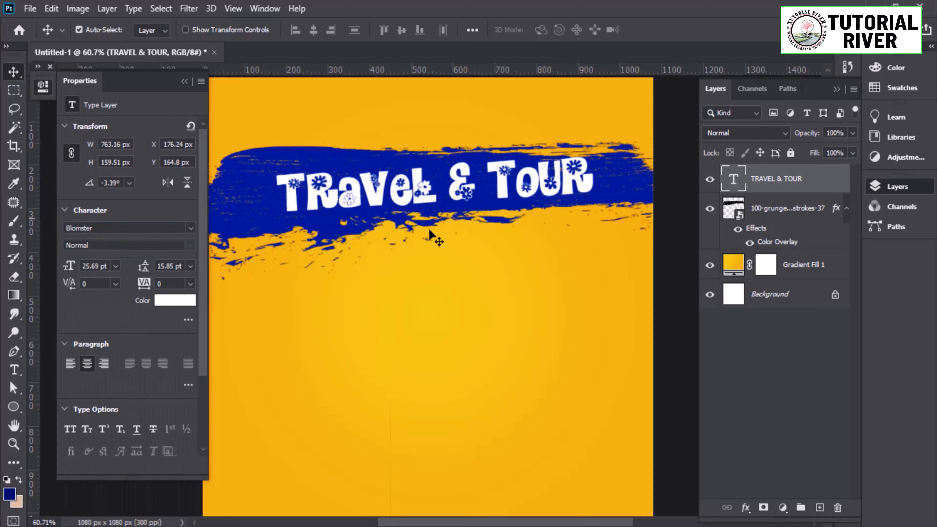
# Rotate the TRAVEL & TOUR text slightly further counterclockwise on the brush stroke.
pyautogui.scroll(-2, 428, 295)
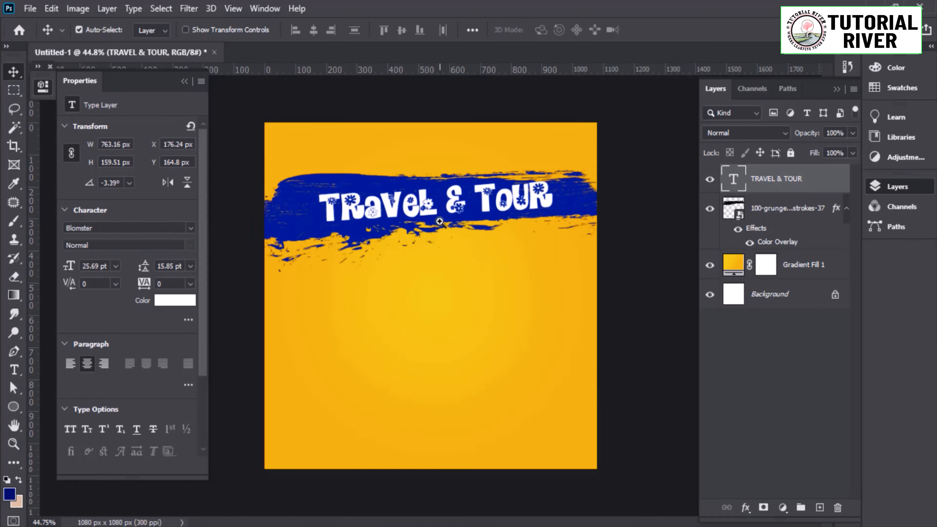
pyautogui.scroll(3, 428, 296)
pyautogui.hotkey('ctrl', 't')
pyautogui.moveTo(644, 196)
pyautogui.mouseDown()
pyautogui.moveTo(647, 210)
pyautogui.moveTo(680, 185)
pyautogui.mouseUp()
pyautogui.press('Return')
# Rotate the blue brush stroke slightly counterclockwise to follow the slope of the TRAVEL & TOUR text.
pyautogui.scroll(-2, 399, 360)
pyautogui.click(273, 197)
pyautogui.hotkey('ctrl', 't')
pyautogui.moveTo(608, 181); pyautogui.dragTo(610, 186)
pyautogui.press('Return')
# Set the TRAVEL & TOUR text's rotation to -5.86°.
pyautogui.click(777, 178)
pyautogui.write('-5.86')
pyautogui.press('Return')
pyautogui.scroll(-2, 478, 320)
# Add a text line reading "START YOUR JOURNEY" above the brush stroke.
pyautogui.scroll(2, 451, 189)
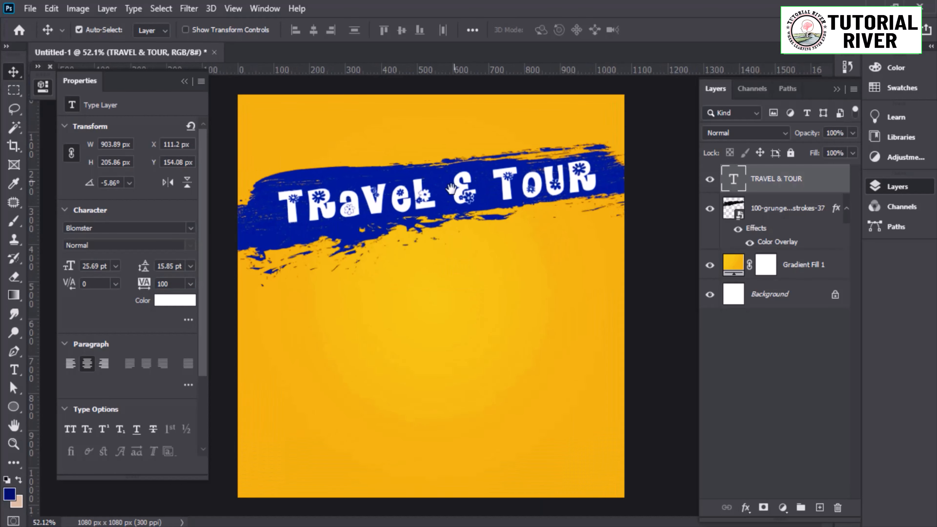
pyautogui.press('t')
pyautogui.click(398, 134)
pyautogui.write('STAR')
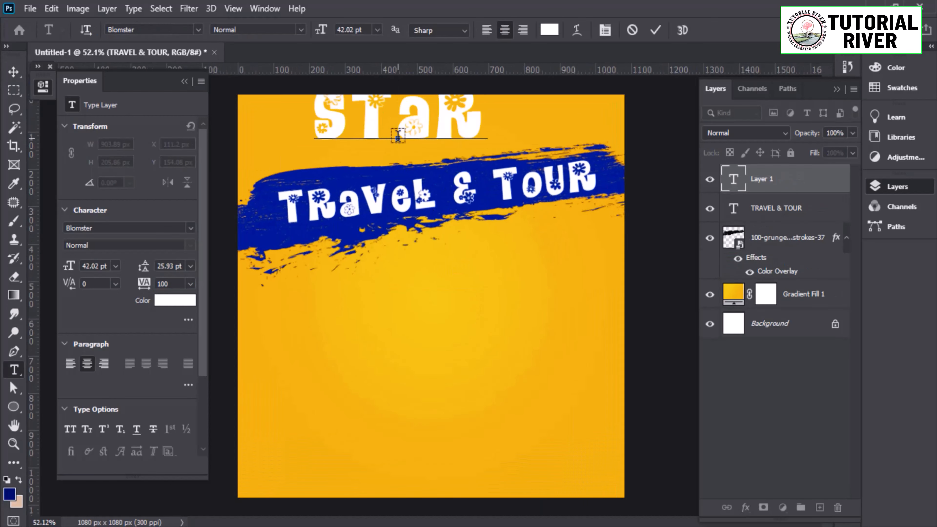
pyautogui.write('T YOUR')
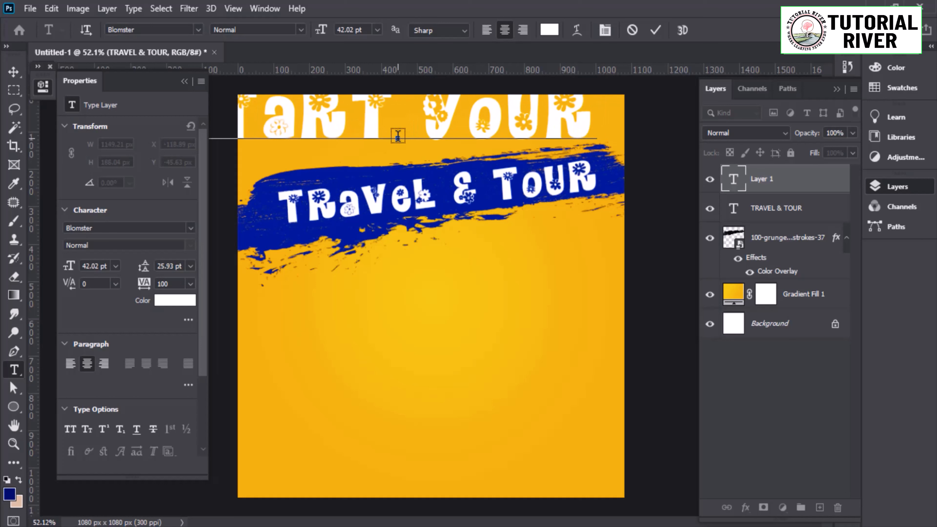
pyautogui.write(' JOURNEY')
pyautogui.hotkey('ctrl', 'Return')
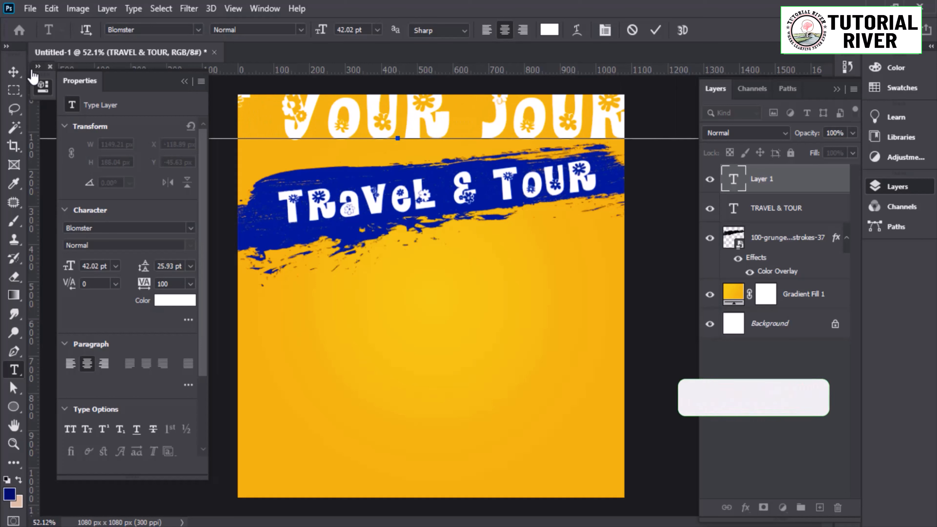
# Scale the START YOUR JOURNEY text to about 809 px wide, tilt it about -3.29° and place it above TRAVEL & TOUR.
pyautogui.hotkey('ctrl', 't')
pyautogui.moveTo(401, 78); pyautogui.dragTo(401, 114)
pyautogui.moveTo(400, 161); pyautogui.dragTo(403, 161)
pyautogui.moveTo(400, 117); pyautogui.dragTo(401, 123)
pyautogui.moveTo(413, 136); pyautogui.dragTo(433, 144)
pyautogui.press('Return')
# Set the START YOUR JOURNEY text color to black (000000).
pyautogui.click(184, 301)
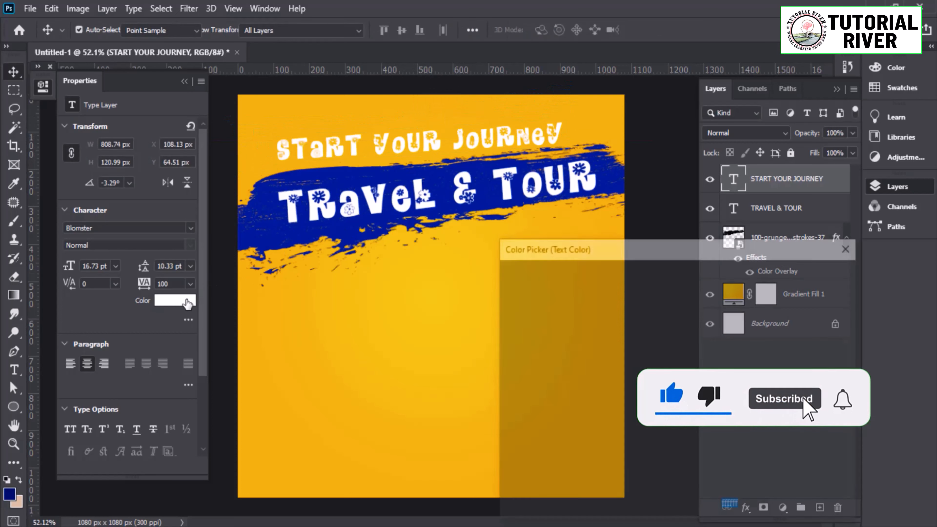
pyautogui.write('000000')
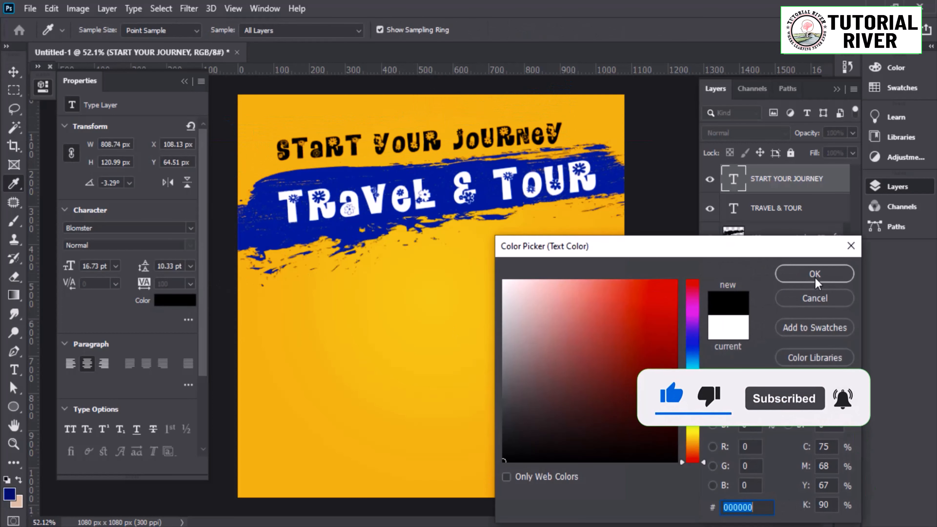
pyautogui.click(814, 273)
# Change the START YOUR JOURNEY text to Montserrat Bold with tracking 0.
pyautogui.click(191, 227)
pyautogui.click(282, 286)
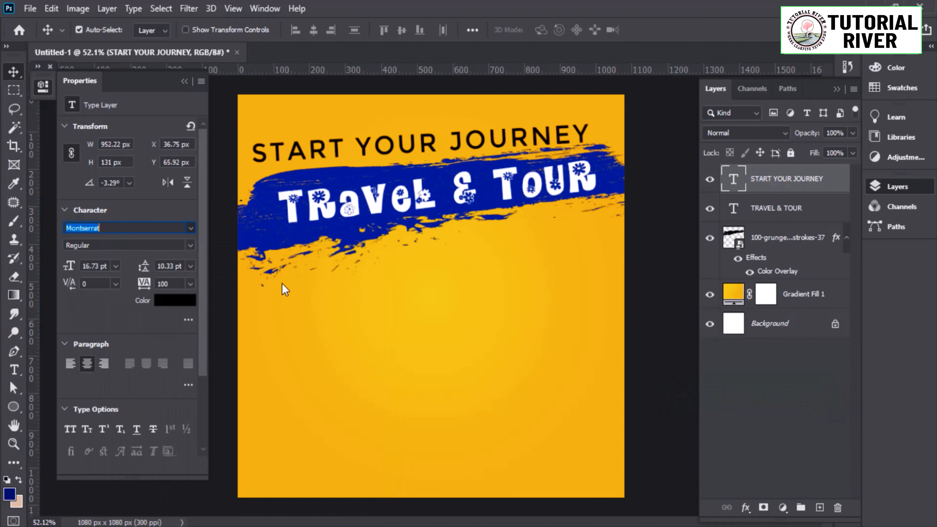
pyautogui.click(147, 284)
pyautogui.write('0')
pyautogui.press('Return')
pyautogui.click(189, 245)
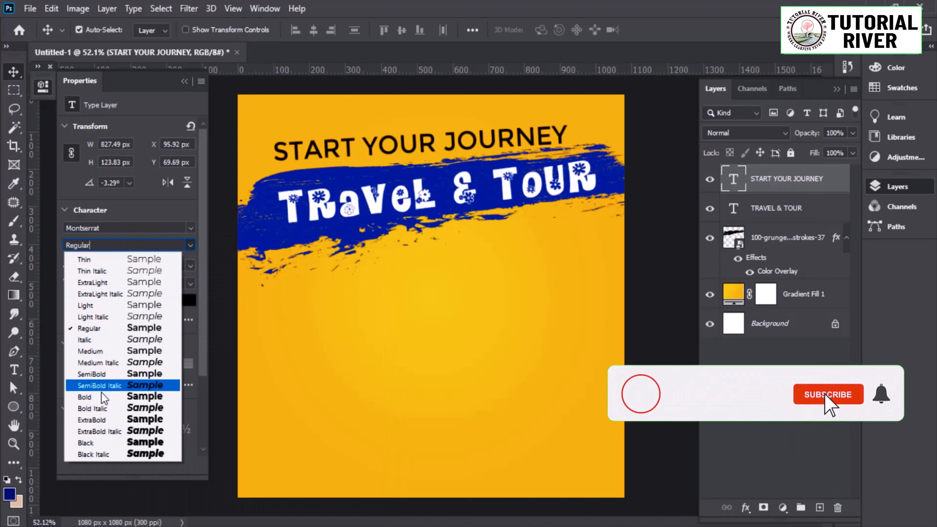
pyautogui.click(85, 398)
# Scale the START YOUR JOURNEY text to about 70% and rotate it a further -1.20° above the headline.
pyautogui.hotkey('ctrl', 't')
pyautogui.moveTo(269, 120); pyautogui.dragTo(358, 134)
pyautogui.moveTo(476, 150); pyautogui.dragTo(458, 148)
pyautogui.moveTo(580, 148); pyautogui.dragTo(580, 145)
pyautogui.hotkey('ctrl', '0')
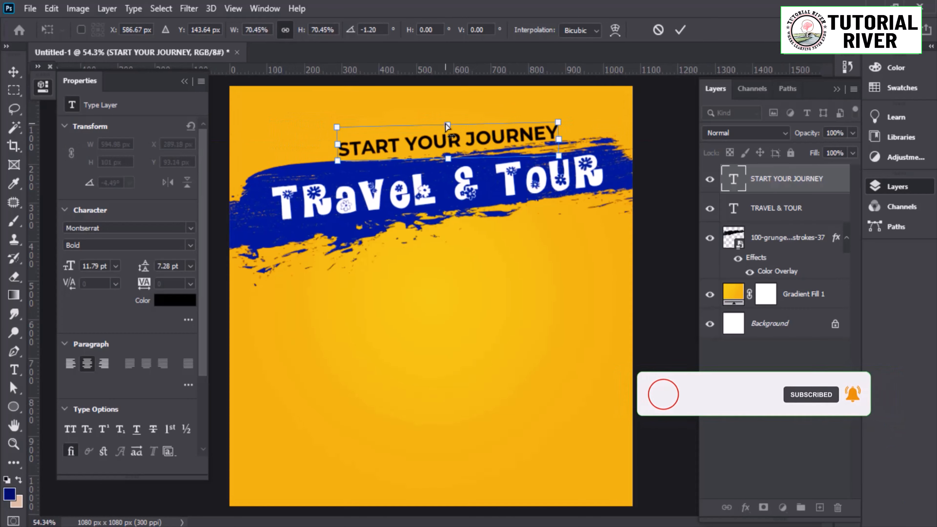
# Shrink the START YOUR JOURNEY text further to about 53% and slant it with a horizontal skew of about -13.85°.
pyautogui.moveTo(447, 125); pyautogui.dragTo(477, 143)
pyautogui.moveTo(559, 141); pyautogui.dragTo(533, 141)
pyautogui.moveTo(473, 137); pyautogui.dragTo(468, 135)
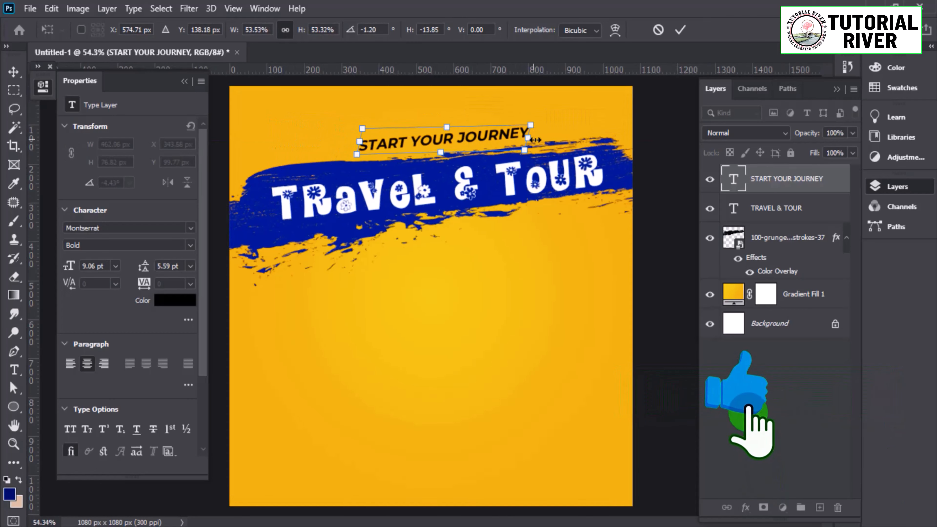
pyautogui.moveTo(554, 137); pyautogui.dragTo(537, 137)
pyautogui.moveTo(497, 138)
pyautogui.mouseDown()
pyautogui.moveTo(454, 136)
pyautogui.moveTo(480, 136)
pyautogui.mouseUp()
pyautogui.press('Return')
# Reposition the START YOUR JOURNEY line closer above TRAVEL & TOUR and nudge the selected headline elements together.
pyautogui.moveTo(453, 125); pyautogui.dragTo(452, 130)
pyautogui.moveTo(454, 134); pyautogui.dragTo(417, 135)
pyautogui.keyDown('shift'); pyautogui.click(310, 196); pyautogui.keyUp('shift')
pyautogui.moveTo(415, 206)
pyautogui.mouseDown()
pyautogui.moveTo(415, 195)
pyautogui.moveTo(415, 205)
pyautogui.mouseUp()
pyautogui.moveTo(462, 248); pyautogui.dragTo(473, 266)
pyautogui.click(418, 292)
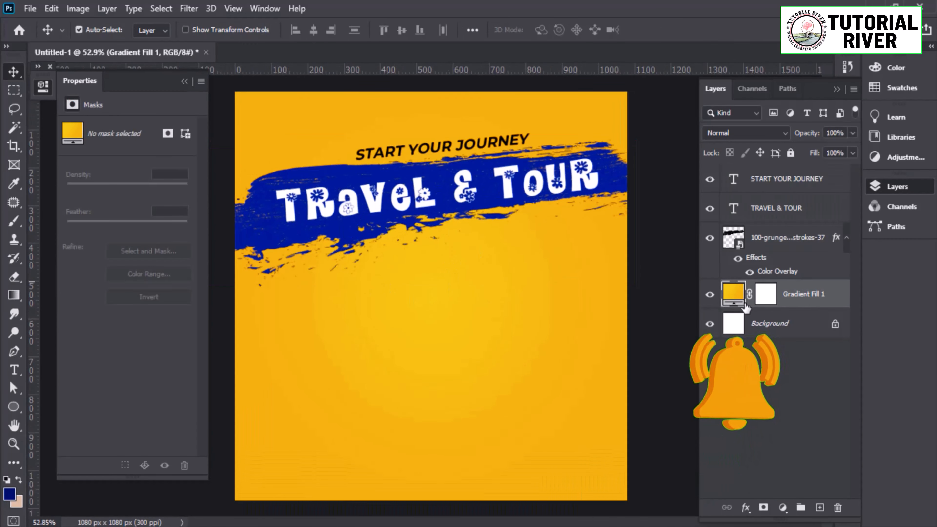
# Add a layer mask to the brush-stroke layer and paint out the splatter beneath the stroke with a black, 100% hard brush.
pyautogui.click(784, 238)
pyautogui.click(764, 508)
pyautogui.press('b')
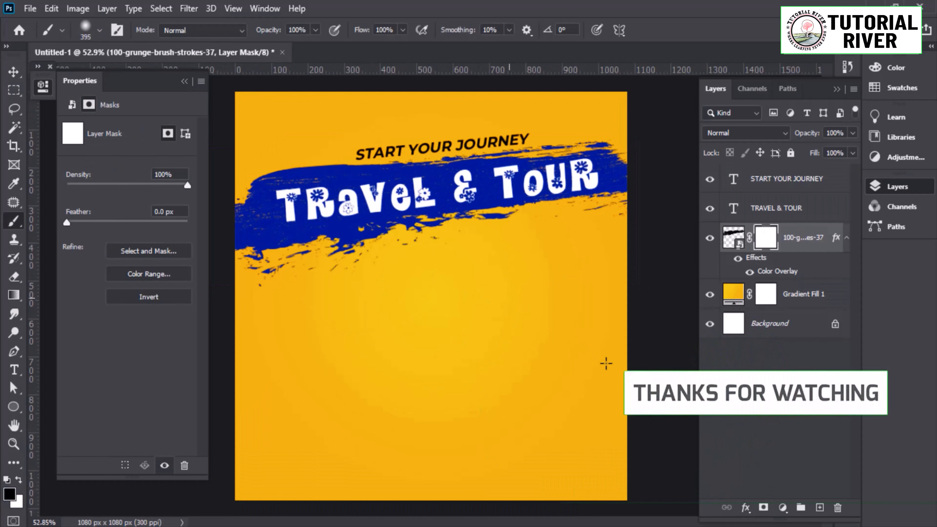
pyautogui.rightClick(512, 292)
pyautogui.rightClick(413, 238)
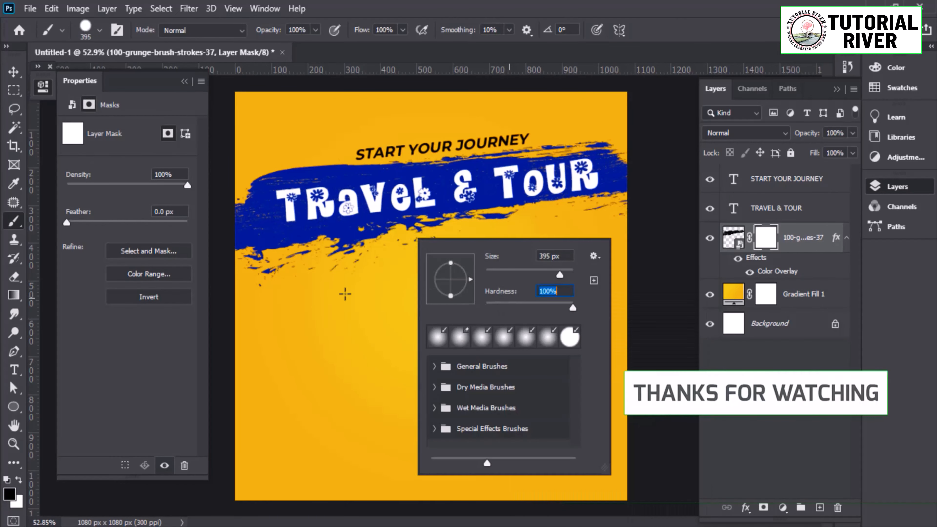
pyautogui.moveTo(364, 320)
pyautogui.mouseDown()
pyautogui.moveTo(321, 280)
pyautogui.moveTo(409, 264)
pyautogui.mouseUp()
pyautogui.press('x')
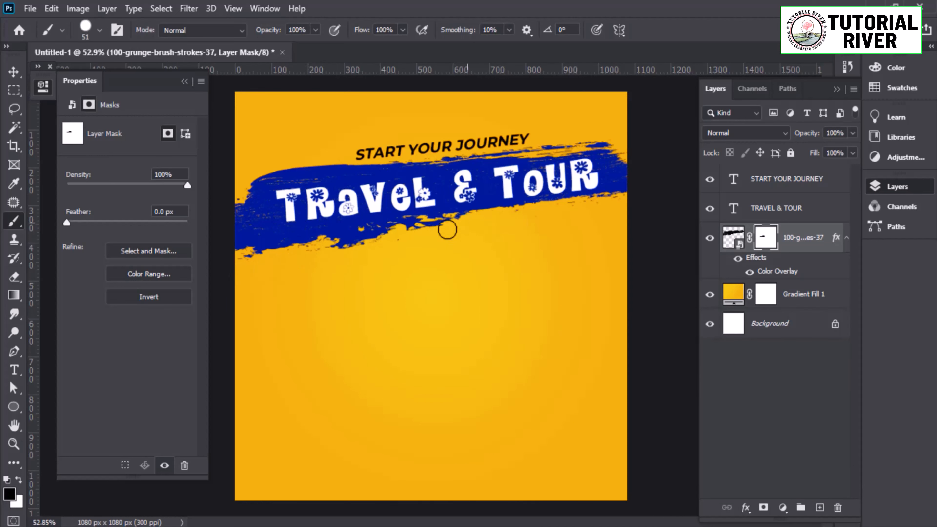
# Add an Inner Glow effect to the blue brush-stroke layer.
pyautogui.rightClick(806, 274)
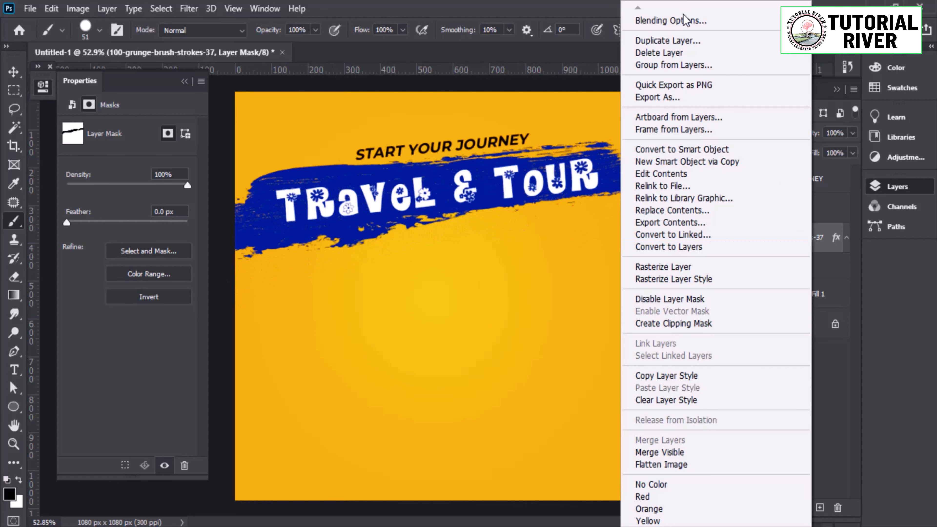
pyautogui.click(662, 18)
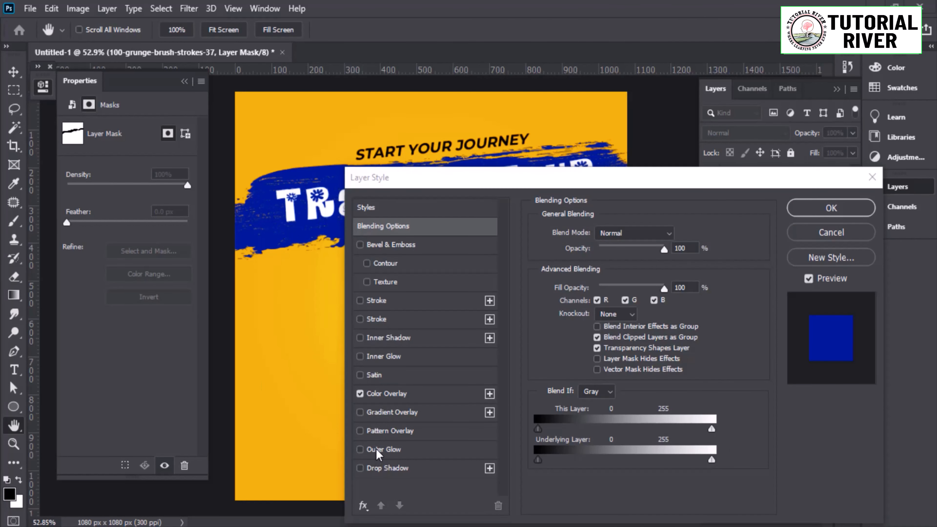
pyautogui.click(360, 357)
pyautogui.moveTo(578, 190); pyautogui.dragTo(490, 267)
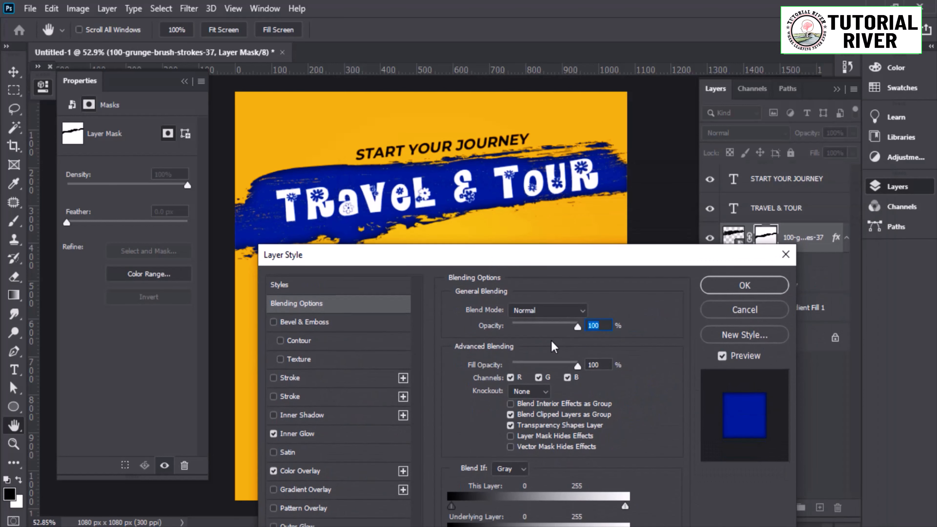
pyautogui.click(746, 292)
# Add a two-line text reading "LOGO" and "NAME" in the canvas's upper-left area, above the brush stroke.
pyautogui.scroll(2, 449, 193)
pyautogui.moveTo(450, 192); pyautogui.dragTo(466, 198)
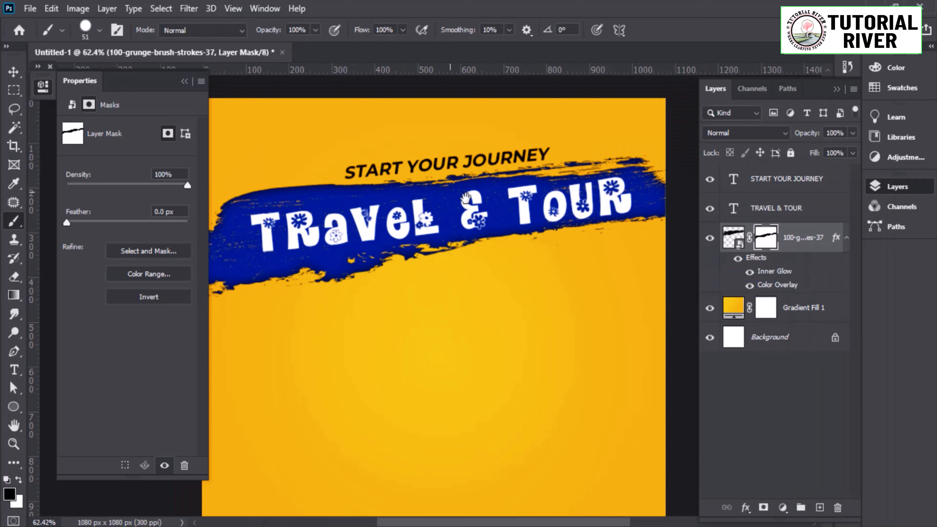
pyautogui.click(14, 72)
pyautogui.hotkey('ctrl', '0')
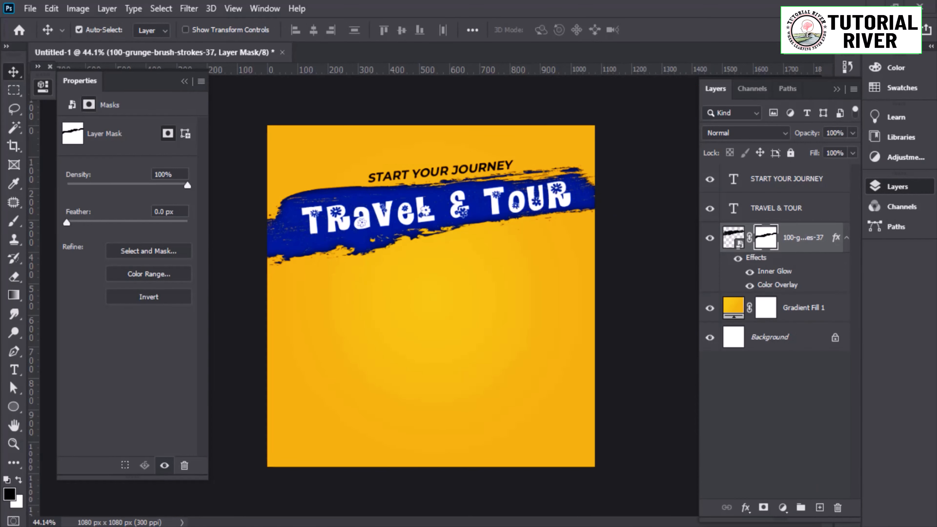
pyautogui.scroll(3, 307, 158)
pyautogui.moveTo(307, 157); pyautogui.dragTo(409, 201)
pyautogui.scroll(2, 414, 196)
pyautogui.click(419, 214)
pyautogui.press('t')
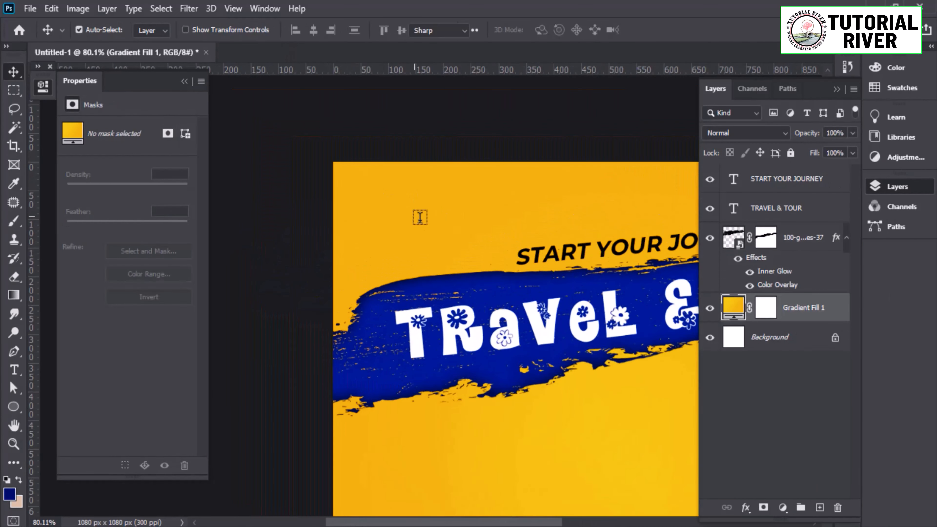
pyautogui.click(436, 232)
pyautogui.write('LOGO')
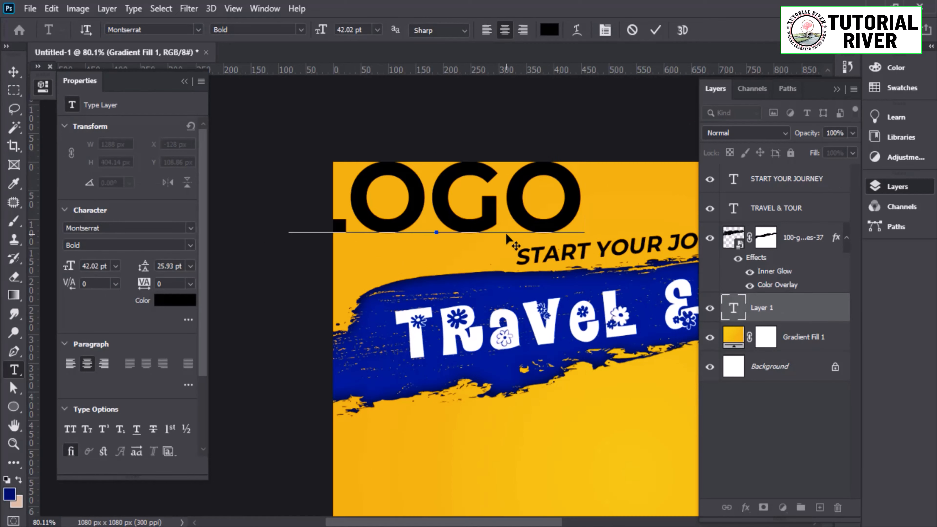
pyautogui.press('Return')
pyautogui.write('NAME')
pyautogui.click(14, 72)
# Scale the LOGO NAME text down to about 6.59 pt and place it in the canvas's upper-left corner.
pyautogui.hotkey('ctrl', 't')
pyautogui.moveTo(436, 147); pyautogui.dragTo(437, 232)
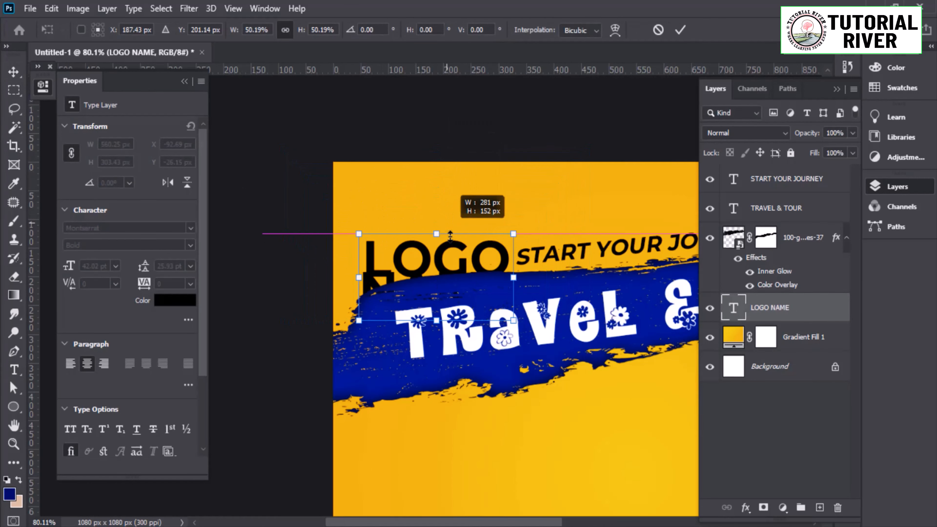
pyautogui.moveTo(449, 267); pyautogui.dragTo(437, 224)
pyautogui.moveTo(502, 233); pyautogui.dragTo(394, 196)
pyautogui.moveTo(432, 180); pyautogui.dragTo(406, 195)
pyautogui.moveTo(394, 213); pyautogui.dragTo(409, 204)
pyautogui.press('Return')
# Set the LOGO NAME text's leading to 7.07 pt and move the text closer to the canvas's upper-left corner, to about X 27, Y 18 px.
pyautogui.moveTo(145, 269); pyautogui.dragTo(151, 267)
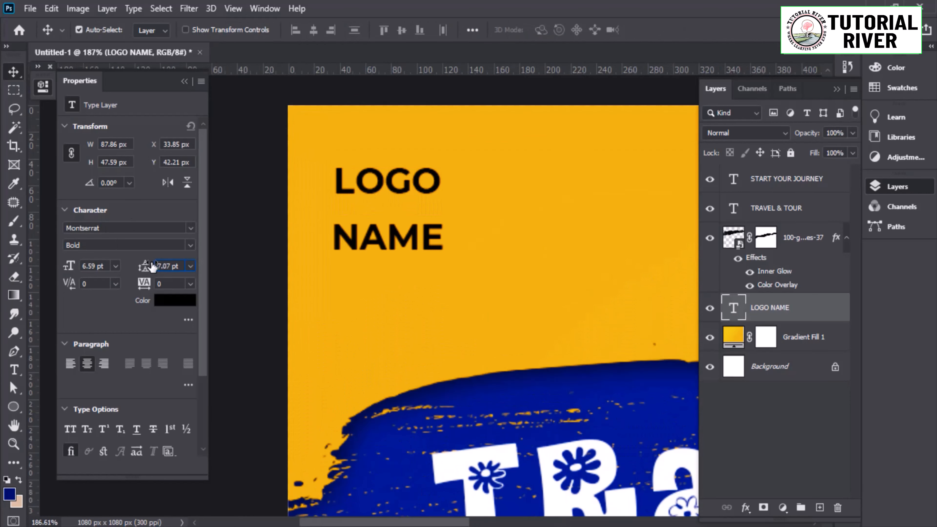
pyautogui.moveTo(406, 195); pyautogui.dragTo(397, 165)
pyautogui.moveTo(468, 203); pyautogui.dragTo(439, 285)
pyautogui.hotkey('ctrl', '0')
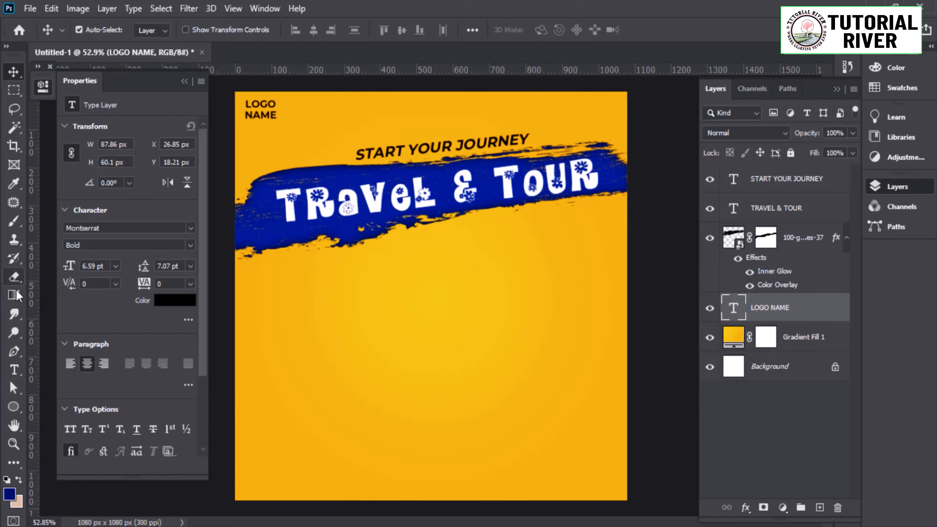
# Draw a rectangle about 386 × 485 px below the brush-stroke banner, with a black fill and no stroke.
pyautogui.rightClick(13, 406)
pyautogui.click(81, 398)
pyautogui.moveTo(369, 245); pyautogui.dragTo(502, 430)
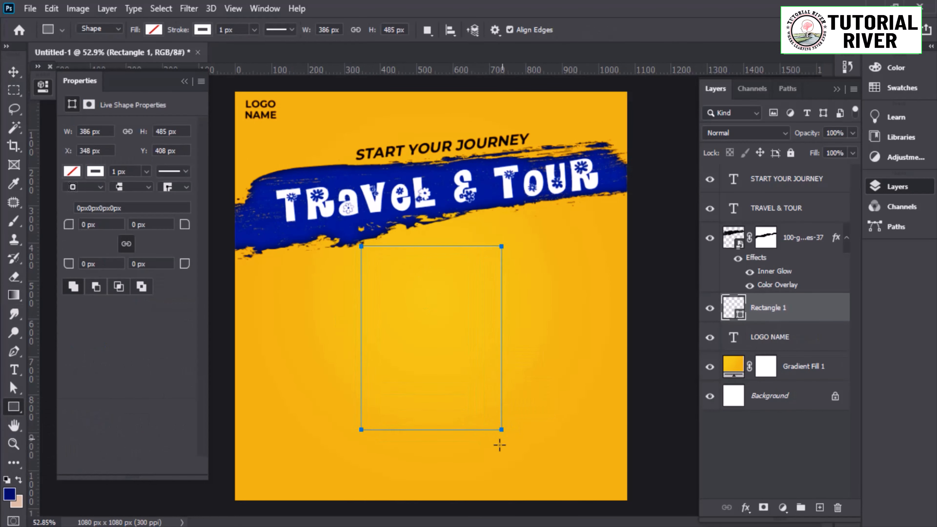
pyautogui.click(202, 30)
pyautogui.click(122, 57)
pyautogui.click(153, 30)
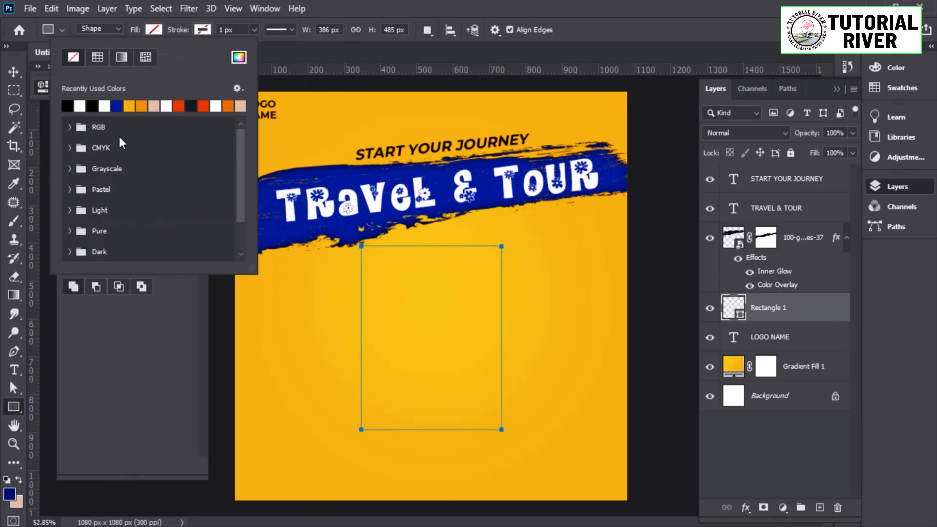
pyautogui.click(67, 106)
pyautogui.click(15, 74)
pyautogui.click(15, 74)
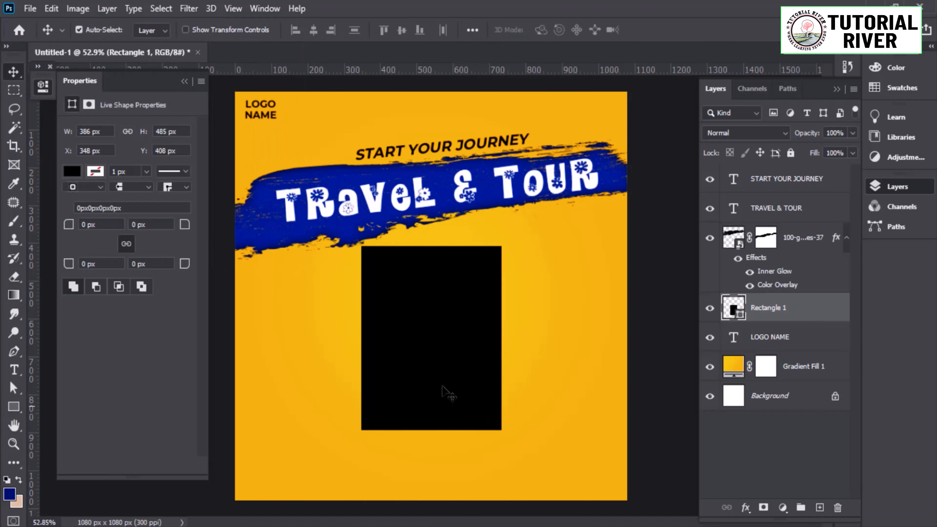
# Enlarge the black rectangle to about 413 × 519 px and move its layer to the top of the layer stack.
pyautogui.hotkey('ctrl', 't')
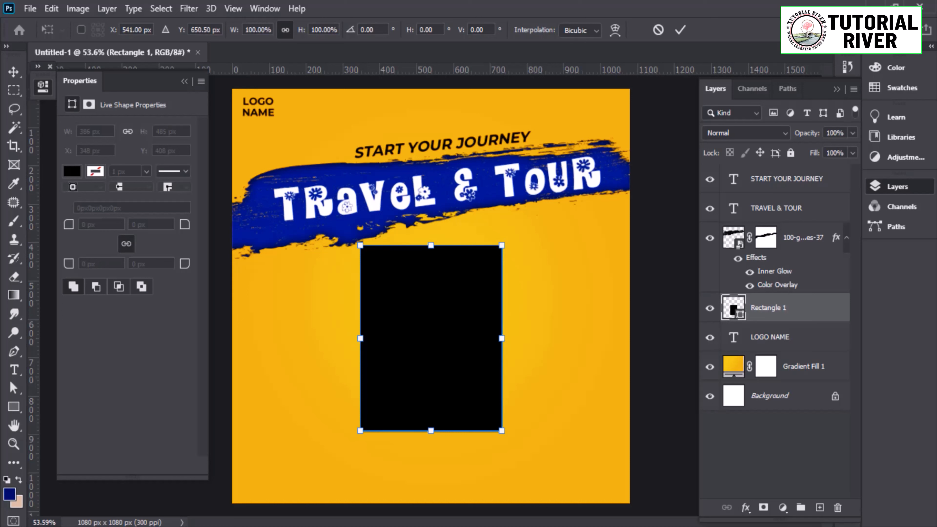
pyautogui.moveTo(436, 431); pyautogui.dragTo(428, 444)
pyautogui.press('Return')
pyautogui.hotkey('ctrl', 't')
pyautogui.press('Return')
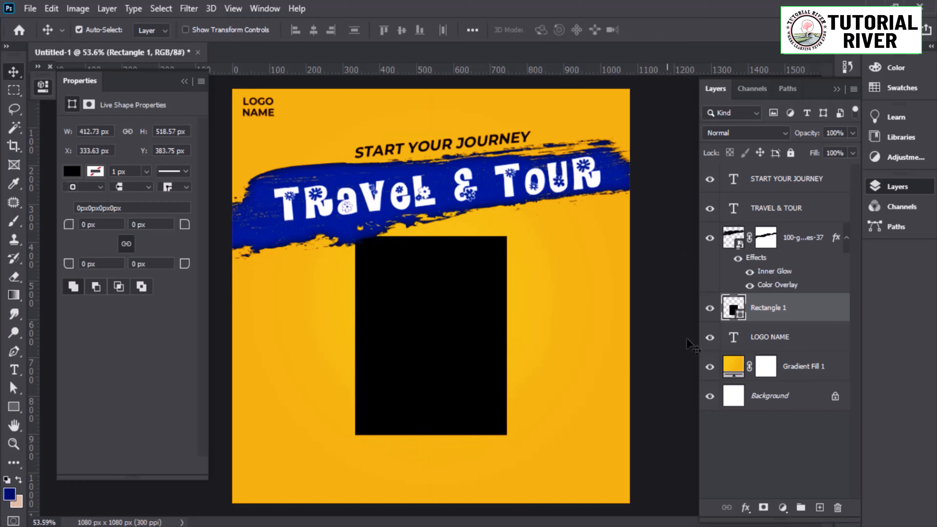
pyautogui.moveTo(768, 307); pyautogui.dragTo(797, 168)
# Duplicate the black rectangle and make the copy a smaller, shorter frame tilted about 15° clockwise on the original's right side.
pyautogui.hotkey('ctrl', 'j')
pyautogui.hotkey('ctrl', 't')
pyautogui.moveTo(544, 335); pyautogui.dragTo(544, 361)
pyautogui.moveTo(470, 343); pyautogui.dragTo(546, 343)
pyautogui.moveTo(604, 257); pyautogui.dragTo(570, 300)
pyautogui.moveTo(483, 318); pyautogui.dragTo(544, 312)
pyautogui.moveTo(642, 275)
pyautogui.mouseDown()
pyautogui.moveTo(648, 297)
pyautogui.moveTo(646, 275)
pyautogui.mouseUp()
pyautogui.moveTo(583, 314); pyautogui.dragTo(583, 325)
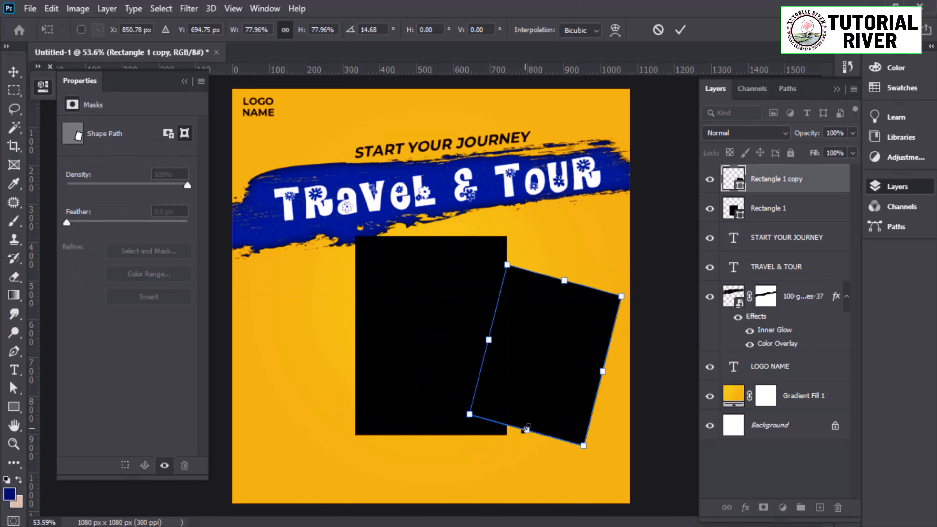
pyautogui.moveTo(528, 429); pyautogui.dragTo(535, 391)
# Duplicate the tilted rectangle to the central rectangle's left side, rotated about -22° and scaled to about 94%.
pyautogui.moveTo(571, 333); pyautogui.dragTo(391, 385)
pyautogui.press('Return')
pyautogui.hotkey('ctrl', 't')
pyautogui.moveTo(530, 382); pyautogui.dragTo(513, 293)
pyautogui.moveTo(409, 341); pyautogui.dragTo(370, 313)
pyautogui.moveTo(421, 287); pyautogui.dragTo(394, 274)
pyautogui.moveTo(437, 267); pyautogui.dragTo(438, 307)
pyautogui.moveTo(377, 329); pyautogui.dragTo(351, 330)
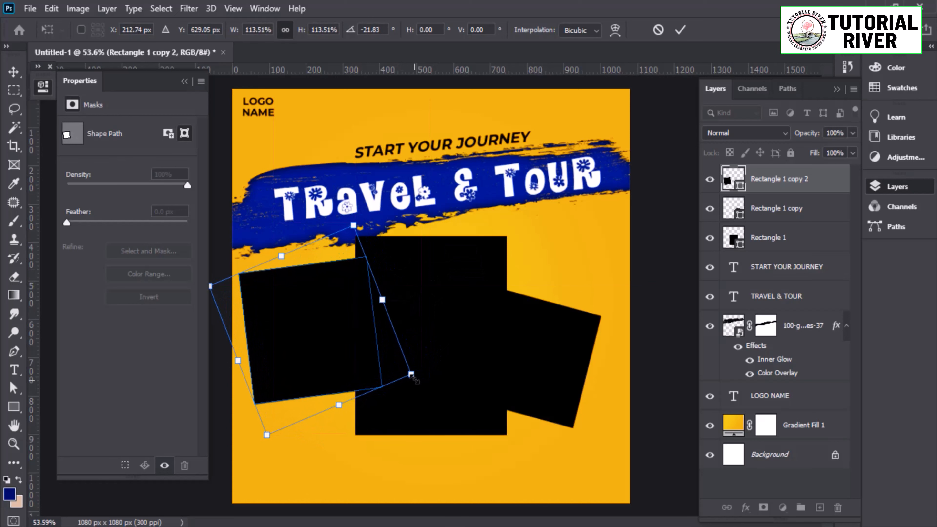
pyautogui.moveTo(412, 375); pyautogui.dragTo(385, 363)
pyautogui.moveTo(351, 354); pyautogui.dragTo(352, 398)
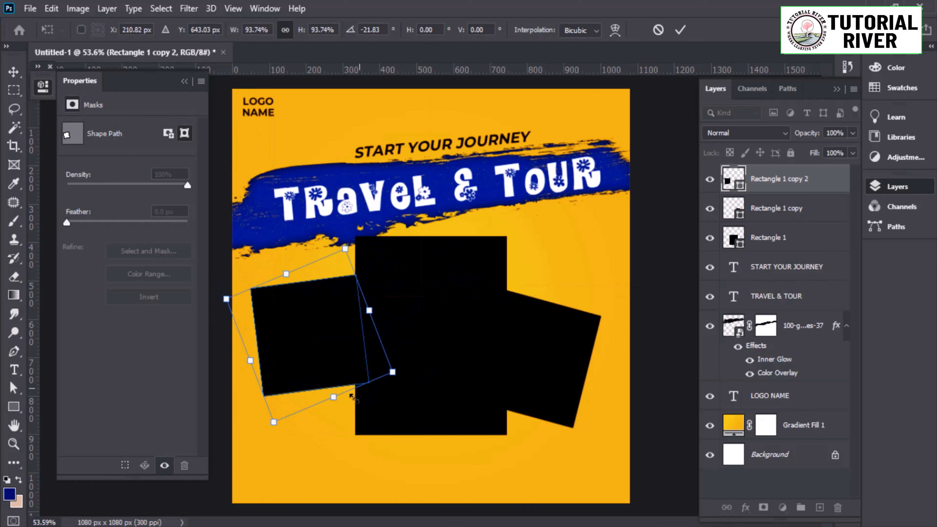
pyautogui.press('Return')
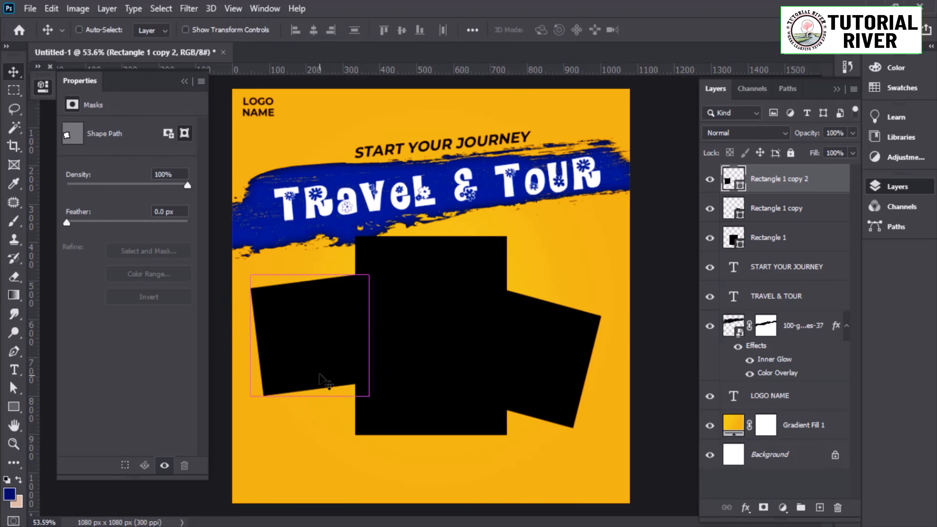
# Lengthen the left tilted rectangle by extending its lower edge slightly downward.
pyautogui.hotkey('ctrl', 't')
pyautogui.press('Return')
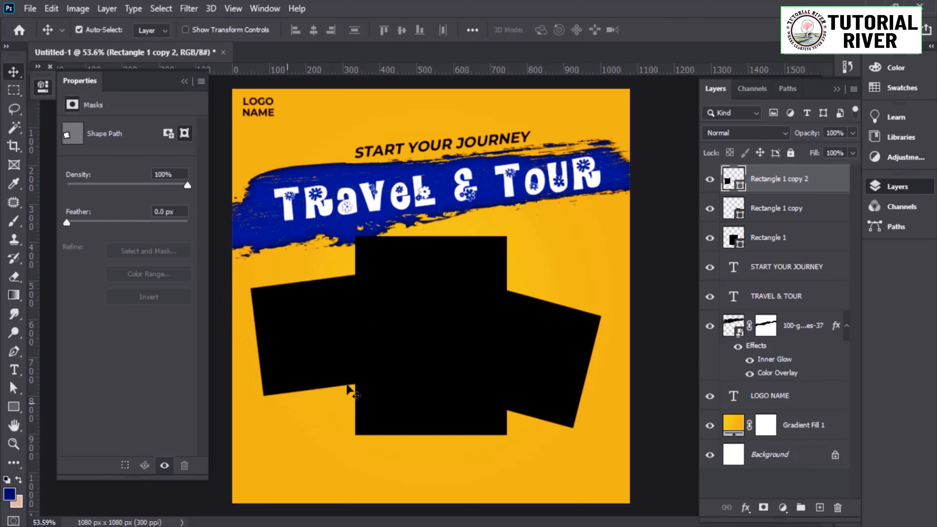
pyautogui.press('p')
pyautogui.moveTo(369, 384); pyautogui.dragTo(370, 406)
pyautogui.click(14, 72)
# Fill the right tilted rectangle with white.
pyautogui.click(443, 430)
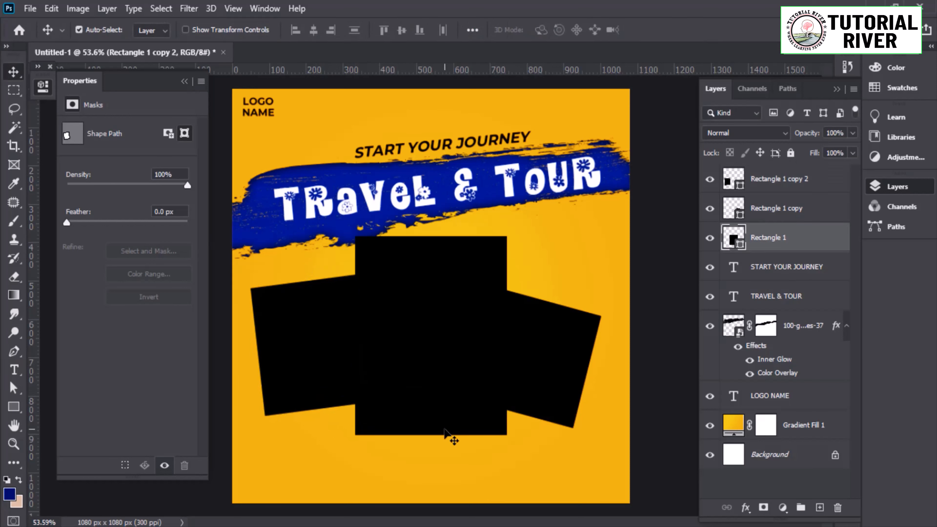
pyautogui.hotkey('ctrl', '-')
pyautogui.keyDown('ctrl'); pyautogui.click(590, 350); pyautogui.keyUp('ctrl')
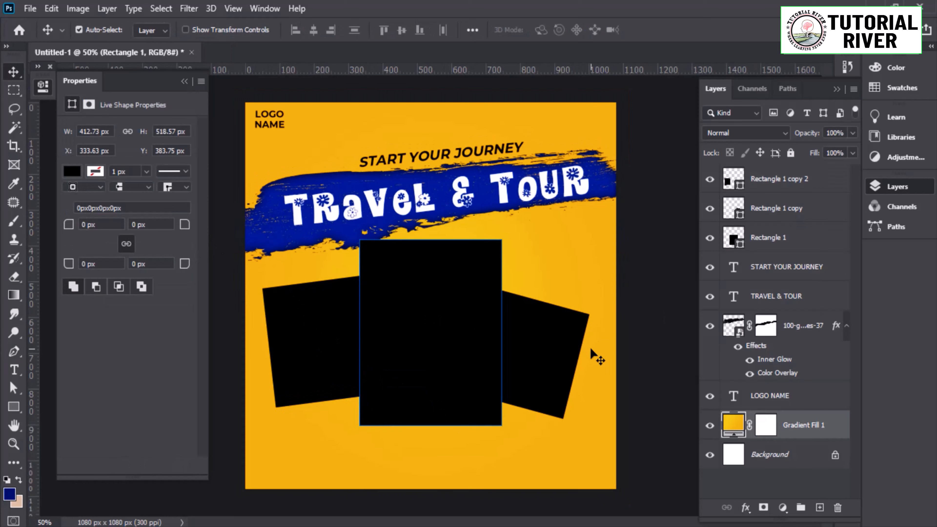
pyautogui.moveTo(549, 344); pyautogui.dragTo(561, 317)
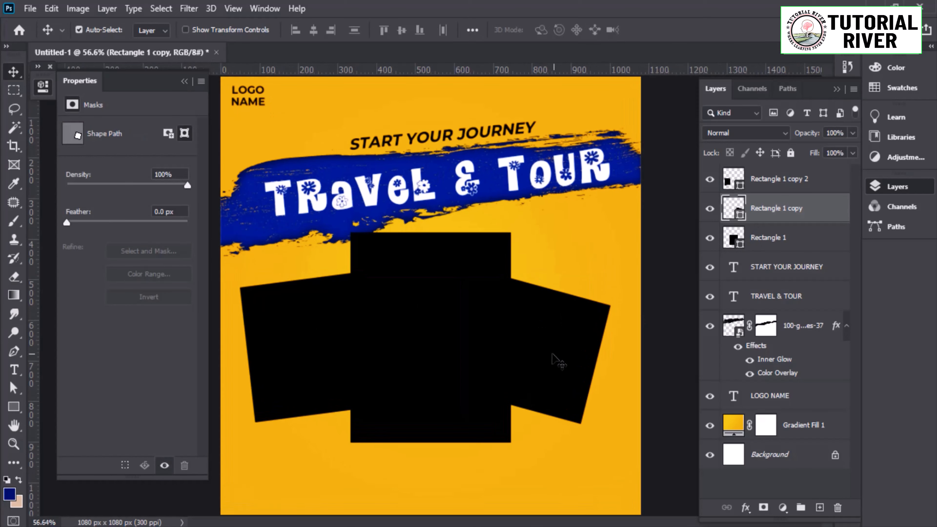
pyautogui.press('u')
pyautogui.click(155, 31)
pyautogui.click(81, 103)
pyautogui.click(17, 76)
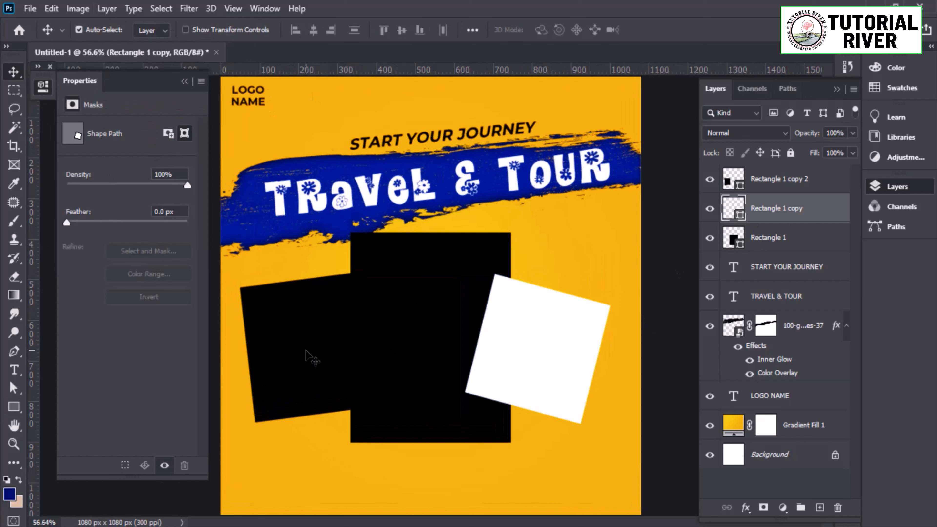
# Fill the left tilted rectangle with orange-red.
pyautogui.click(309, 354)
pyautogui.press('u')
pyautogui.click(155, 31)
pyautogui.click(182, 105)
pyautogui.click(15, 75)
pyautogui.click(552, 447)
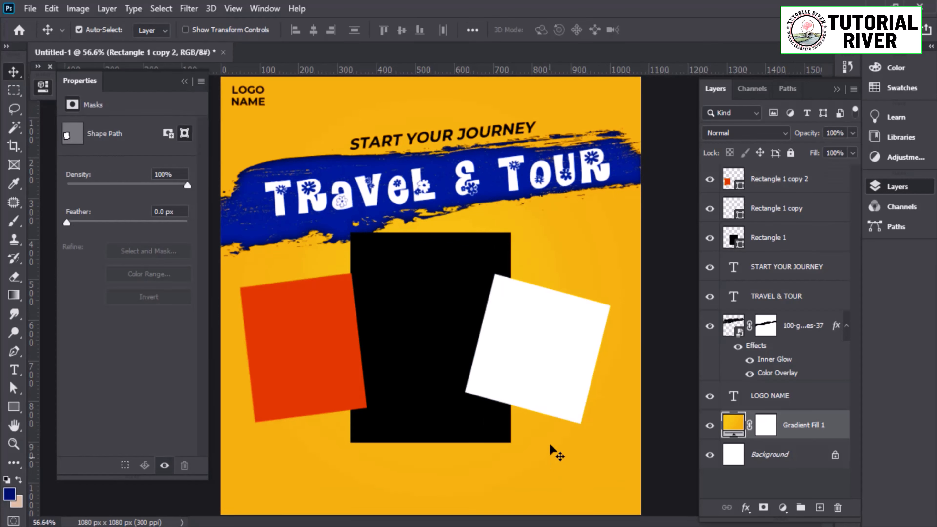
# Select all three rectangles and shift them together slightly right and down on the canvas.
pyautogui.moveTo(384, 366); pyautogui.dragTo(463, 264)
pyautogui.click(576, 371)
pyautogui.keyDown('shift'); pyautogui.click(483, 367); pyautogui.keyUp('shift')
pyautogui.keyDown('shift'); pyautogui.click(387, 364); pyautogui.keyUp('shift')
pyautogui.moveTo(476, 291)
pyautogui.mouseDown()
pyautogui.moveTo(466, 270)
pyautogui.moveTo(462, 282)
pyautogui.mouseUp()
pyautogui.moveTo(426, 308); pyautogui.dragTo(388, 311)
pyautogui.click(329, 285)
pyautogui.moveTo(315, 283); pyautogui.dragTo(410, 295)
pyautogui.moveTo(413, 297); pyautogui.dragTo(371, 229)
pyautogui.click(395, 310)
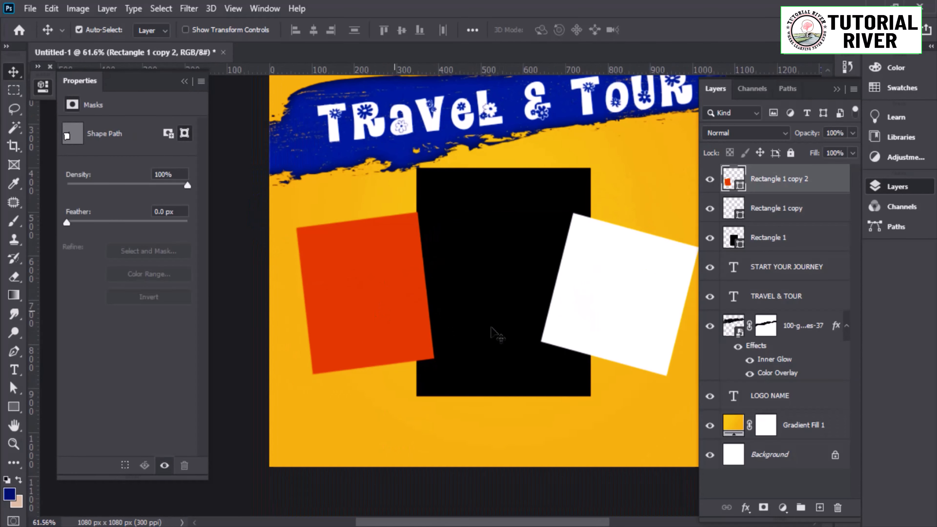
pyautogui.rightClick(777, 187)
pyautogui.click(607, 23)
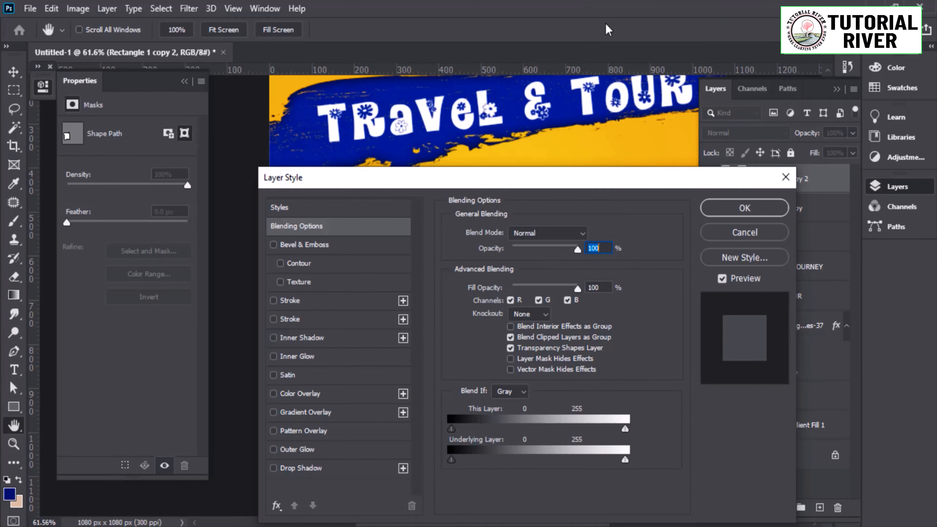
pyautogui.moveTo(476, 177); pyautogui.dragTo(712, 167)
pyautogui.click(534, 460)
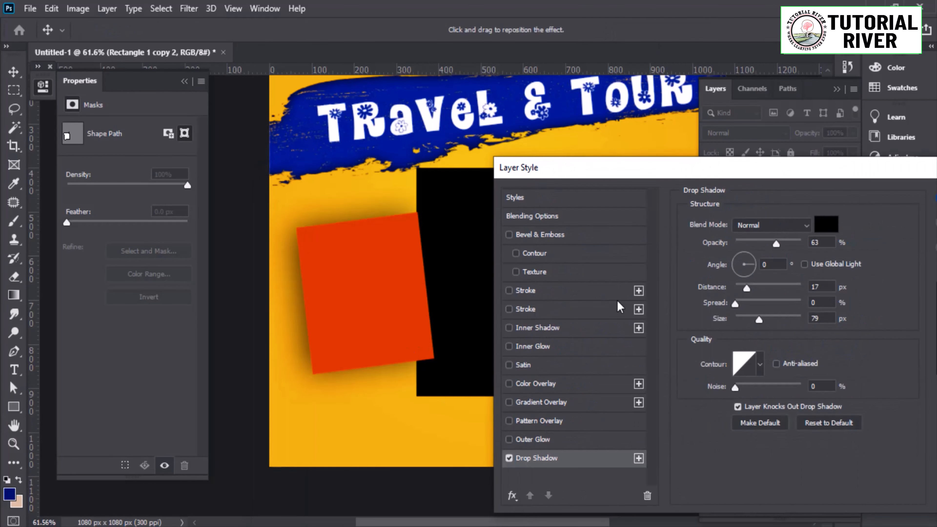
pyautogui.click(740, 242)
pyautogui.press('Escape')
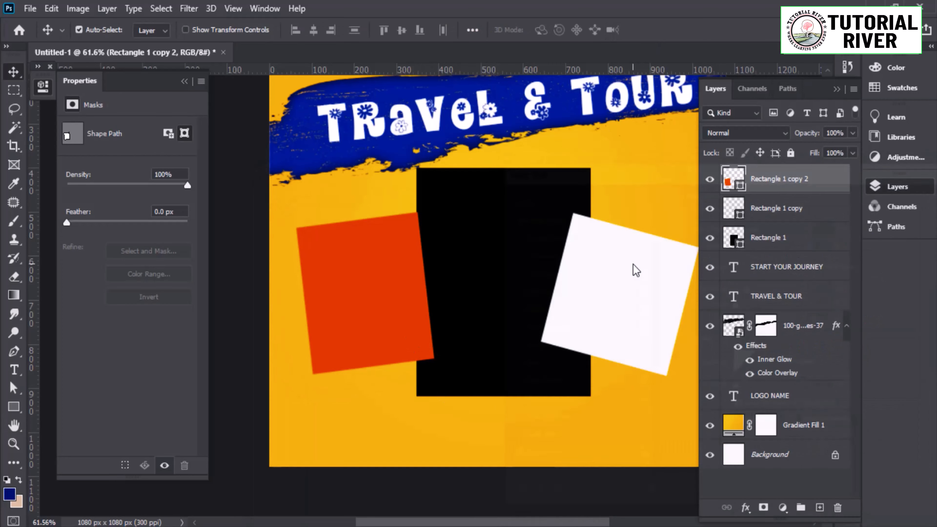
# Paste the boat photo, rotate it about 17° and clip it to the white rectangle on the right.
pyautogui.hotkey('ctrl', 'v')
pyautogui.moveTo(490, 302); pyautogui.dragTo(489, 273)
pyautogui.hotkey('ctrl', 't')
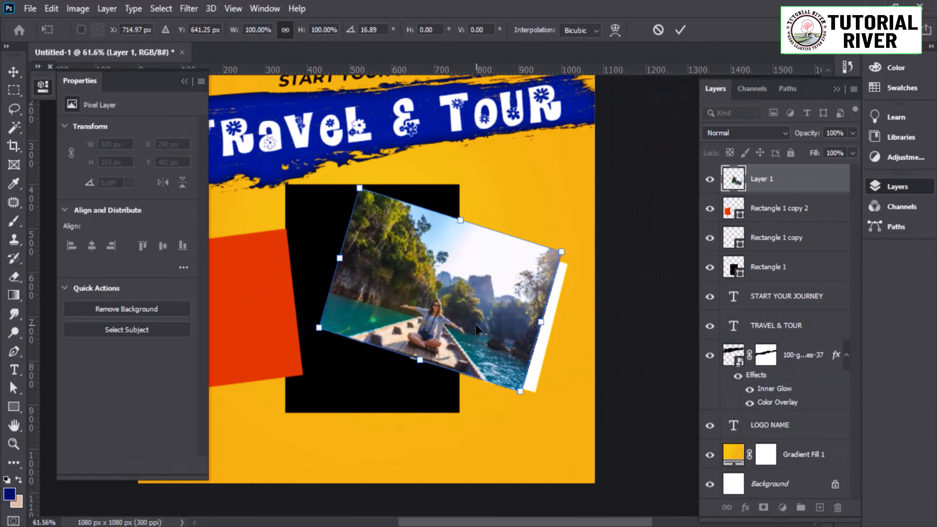
pyautogui.press('Return')
pyautogui.moveTo(762, 178); pyautogui.dragTo(772, 234)
pyautogui.keyDown('alt'); pyautogui.click(774, 222); pyautogui.keyUp('alt')
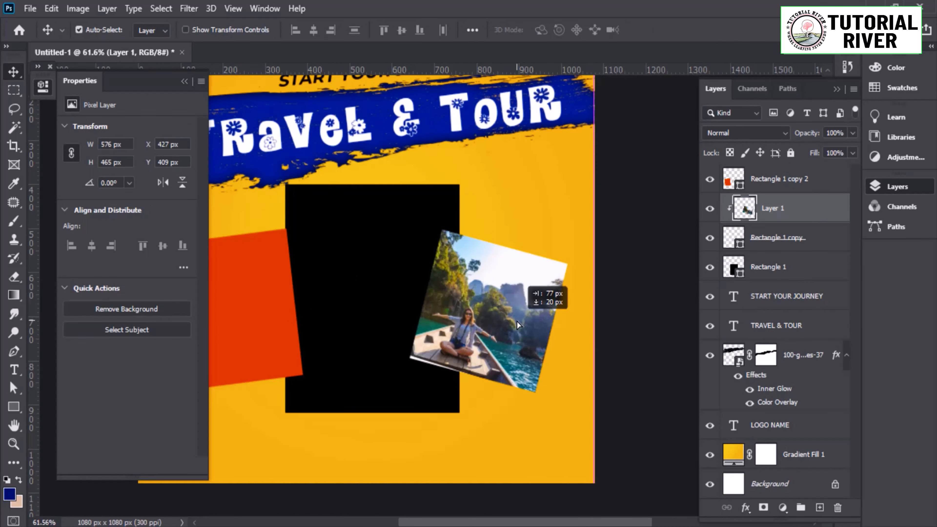
# Resize, rotate and reposition the boat photo to about 532 × 422 px so it fills the right tilted rectangle.
pyautogui.hotkey('ctrl', 't')
pyautogui.moveTo(351, 310); pyautogui.dragTo(397, 315)
pyautogui.moveTo(613, 333); pyautogui.dragTo(616, 326)
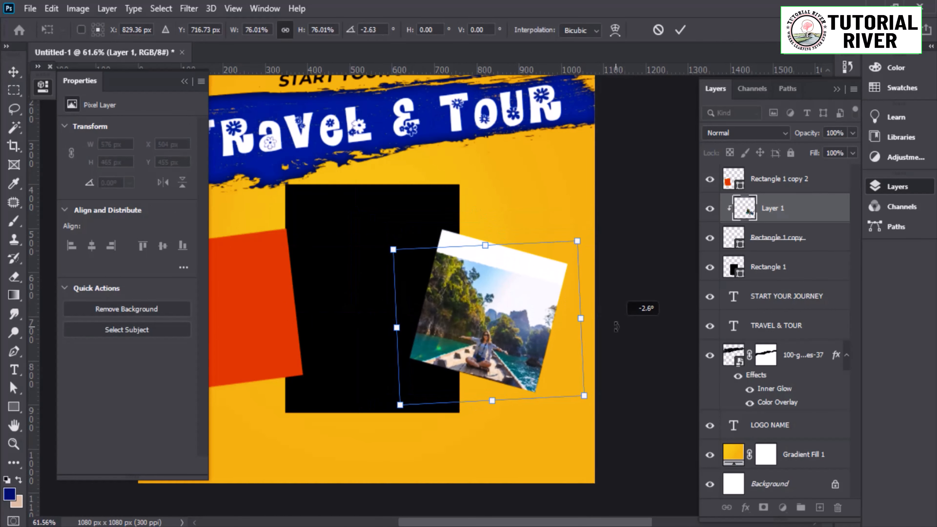
pyautogui.moveTo(489, 243); pyautogui.dragTo(489, 215)
pyautogui.moveTo(495, 279); pyautogui.dragTo(498, 279)
pyautogui.moveTo(644, 332); pyautogui.dragTo(644, 336)
pyautogui.press('Return')
pyautogui.scroll(-1, 501, 404)
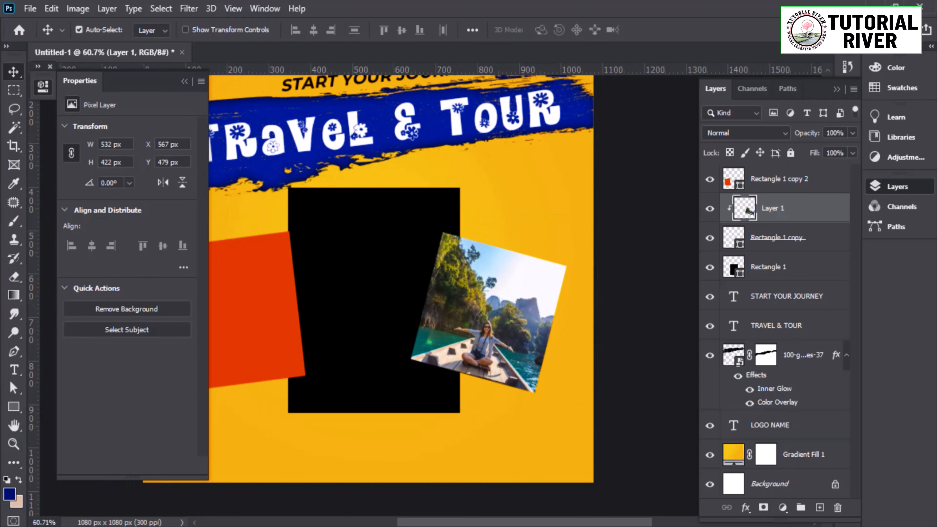
# Paste the photo of the traveller in a conical hat and clip it to the central black rectangle.
pyautogui.hotkey('ctrl', 'v')
pyautogui.hotkey('ctrl', '[')
pyautogui.hotkey('ctrl', '[')
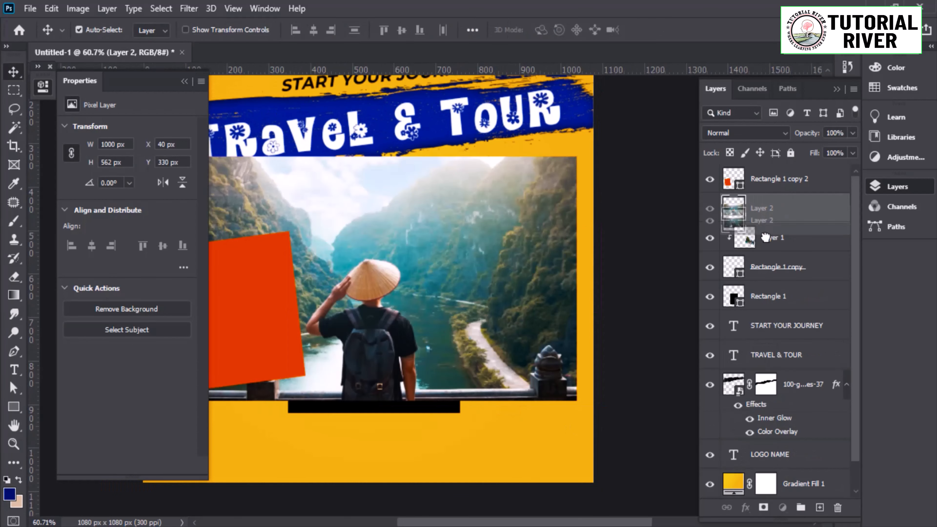
pyautogui.hotkey('ctrl', 'alt', 'g')
# Scale the conical-hat photo to about 922 × 518 px so it fits the central rectangle's height.
pyautogui.hotkey('ctrl', 't')
pyautogui.moveTo(368, 401); pyautogui.dragTo(368, 413)
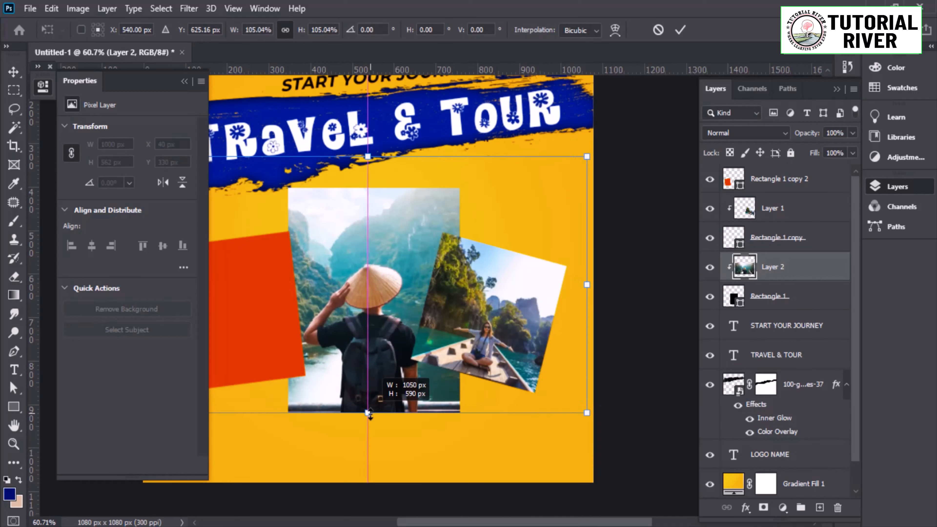
pyautogui.moveTo(368, 157); pyautogui.dragTo(368, 188)
pyautogui.hotkey('ctrl', '0')
pyautogui.press('Return')
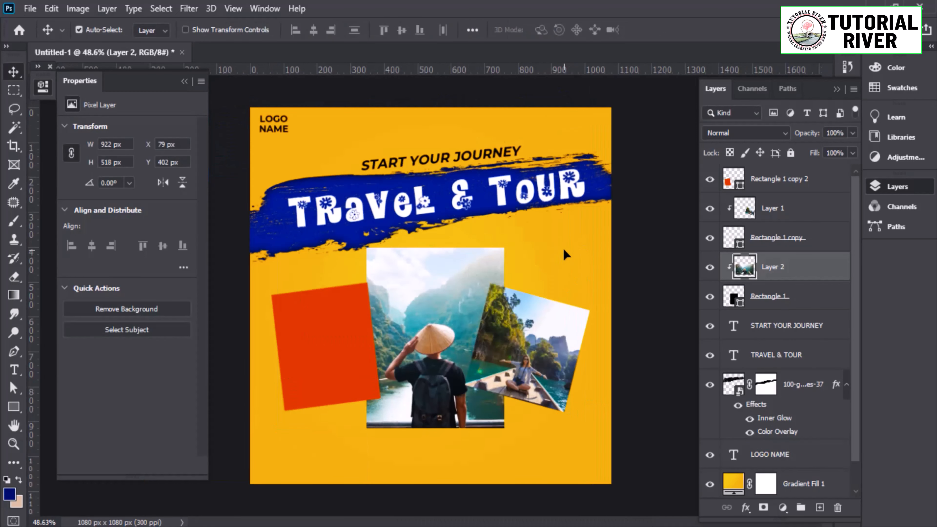
# Paste the Eiffel Tower photo, clip it to the central rectangle and scale it to about 424 × 637 px to fill the frame.
pyautogui.hotkey('ctrl', 'v')
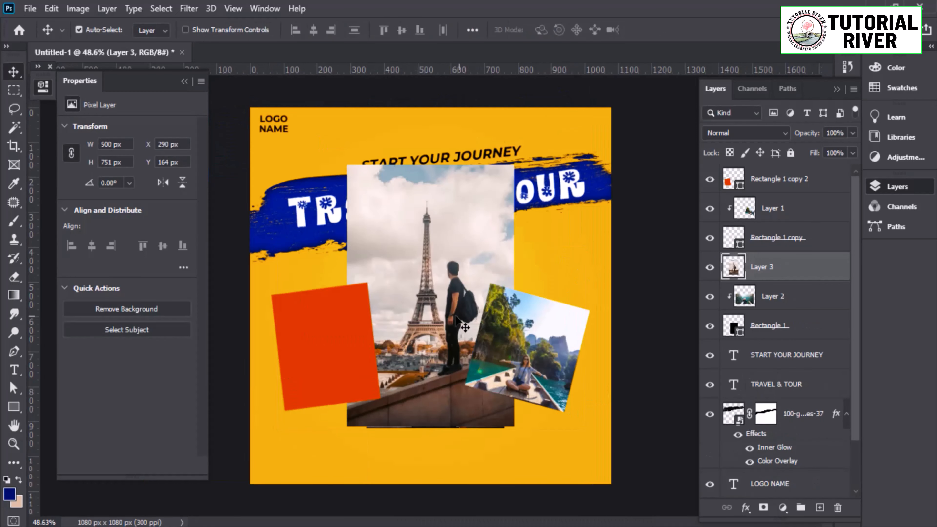
pyautogui.keyDown('alt'); pyautogui.click(738, 276); pyautogui.keyUp('alt')
pyautogui.hotkey('ctrl', 't')
pyautogui.moveTo(431, 163); pyautogui.dragTo(435, 221)
pyautogui.moveTo(502, 326); pyautogui.dragTo(511, 326)
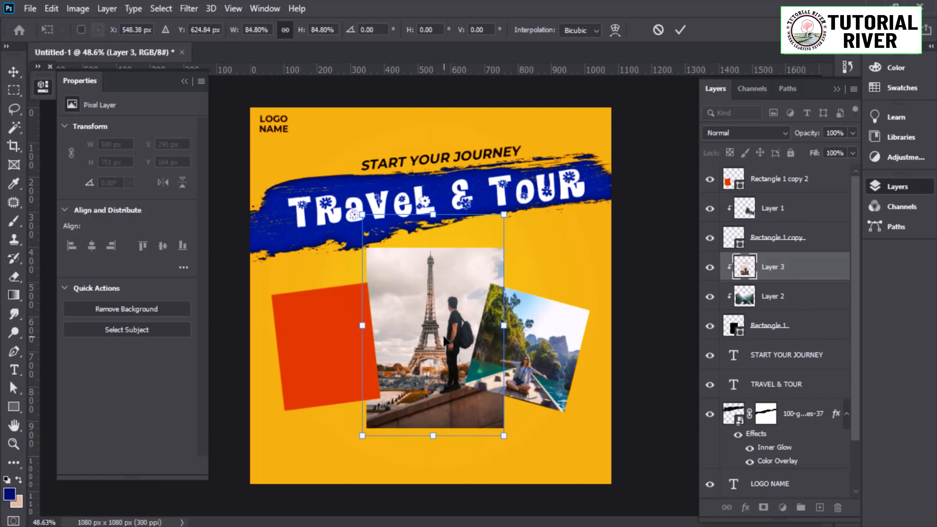
pyautogui.press('Return')
# Paste the island bay photo above the orange-red rectangle, clip it to that shape and move it over the frame.
pyautogui.moveTo(450, 333); pyautogui.dragTo(424, 370)
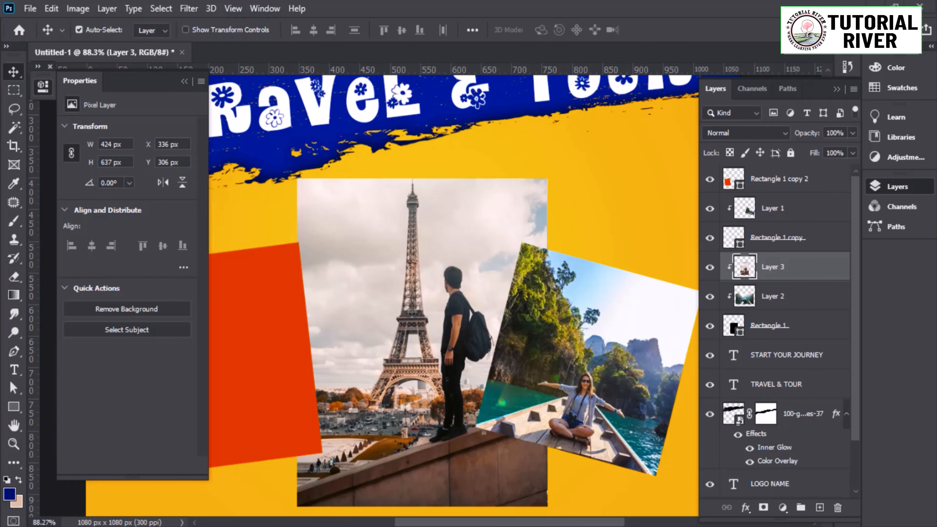
pyautogui.click(246, 350)
pyautogui.hotkey('ctrl', 'v')
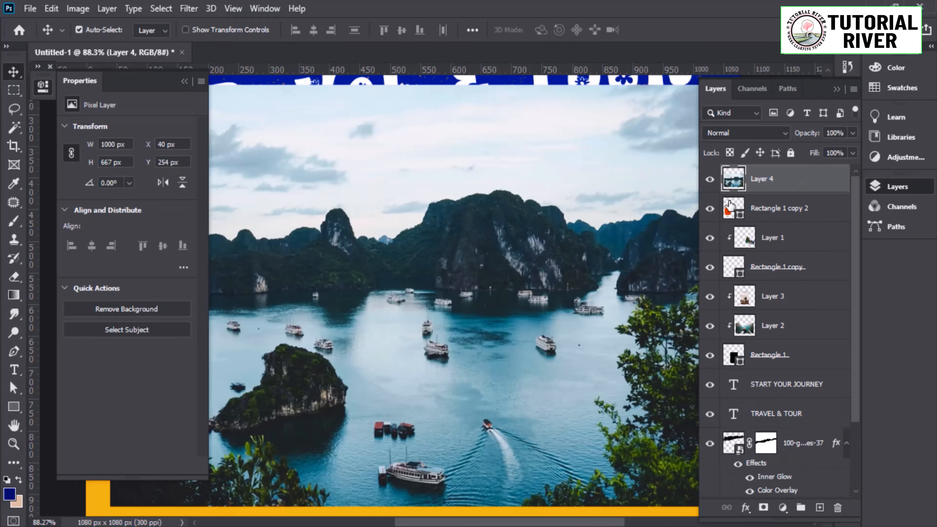
pyautogui.keyDown('alt'); pyautogui.click(731, 193); pyautogui.keyUp('alt')
pyautogui.moveTo(454, 336); pyautogui.dragTo(360, 357)
# Shrink the bay photo, tilt it to match the left rectangle and position it inside the frame, at about 602 × 441 px.
pyautogui.hotkey('ctrl', 't')
pyautogui.moveTo(604, 312); pyautogui.dragTo(373, 325)
pyautogui.moveTo(419, 344); pyautogui.dragTo(421, 332)
pyautogui.moveTo(319, 352); pyautogui.dragTo(341, 414)
pyautogui.moveTo(406, 400); pyautogui.dragTo(445, 402)
pyautogui.moveTo(462, 333); pyautogui.dragTo(465, 324)
pyautogui.press('Return')
# Enlarge the bay photo to about 614 × 450 px to cover the orange-red strip along the frame's lower edge.
pyautogui.scroll(5, 418, 318)
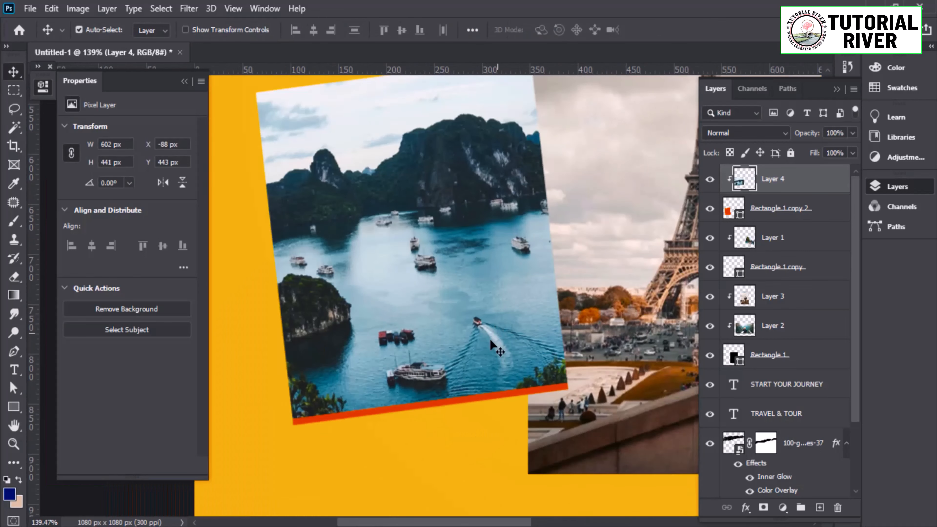
pyautogui.hotkey('ctrl', 't')
pyautogui.moveTo(414, 437); pyautogui.dragTo(398, 446)
pyautogui.press('Return')
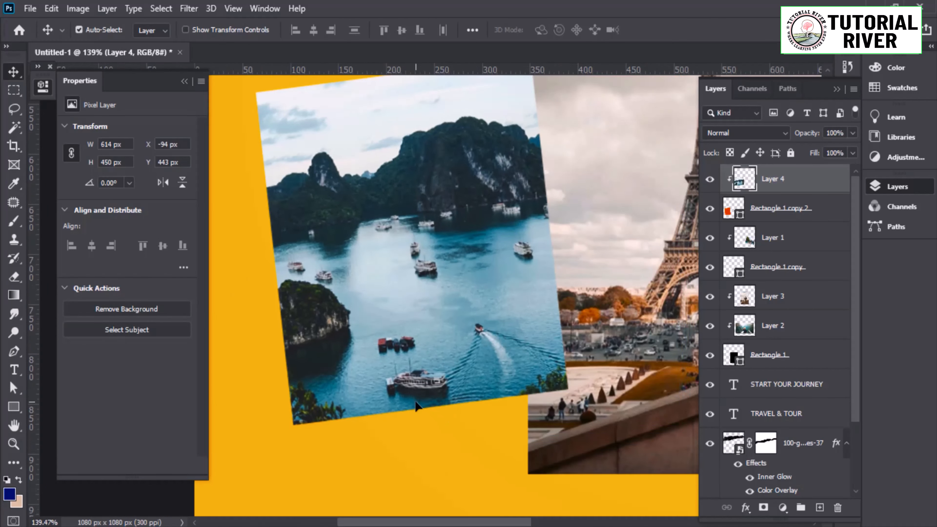
# Add a drop shadow to the left bay photo's frame with 35% opacity, 149° angle, 11 px distance and 7 px size.
pyautogui.scroll(-3, 415, 406)
pyautogui.rightClick(788, 214)
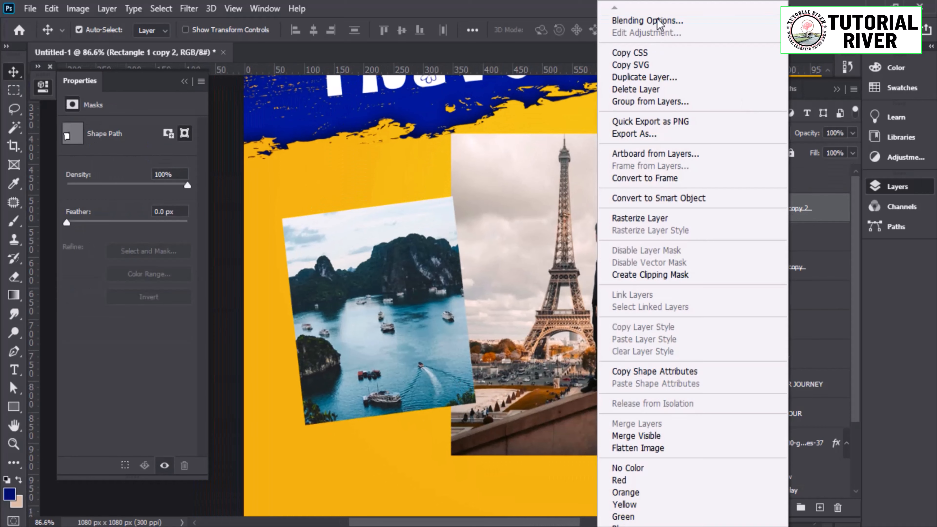
pyautogui.click(658, 21)
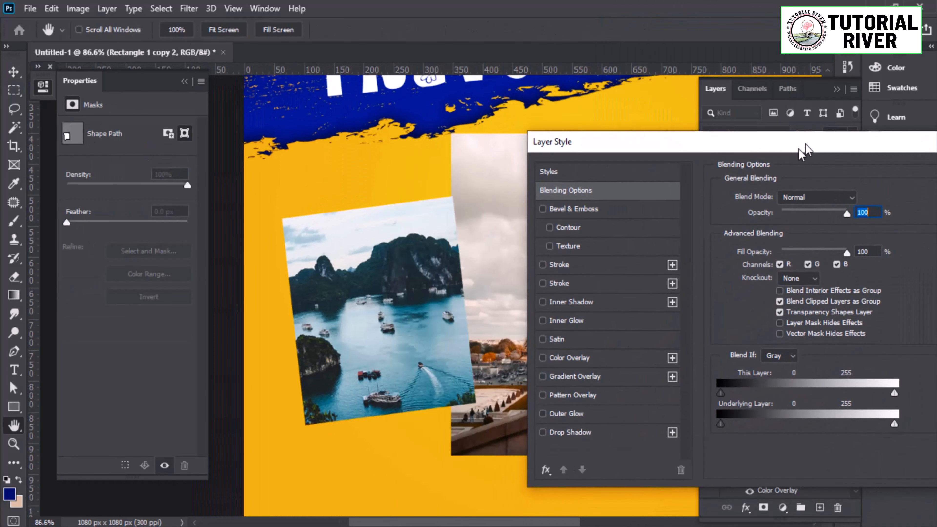
pyautogui.click(570, 432)
pyautogui.moveTo(788, 296); pyautogui.dragTo(774, 294)
pyautogui.moveTo(462, 341); pyautogui.dragTo(454, 344)
pyautogui.moveTo(793, 217); pyautogui.dragTo(807, 218)
pyautogui.moveTo(451, 356); pyautogui.dragTo(455, 358)
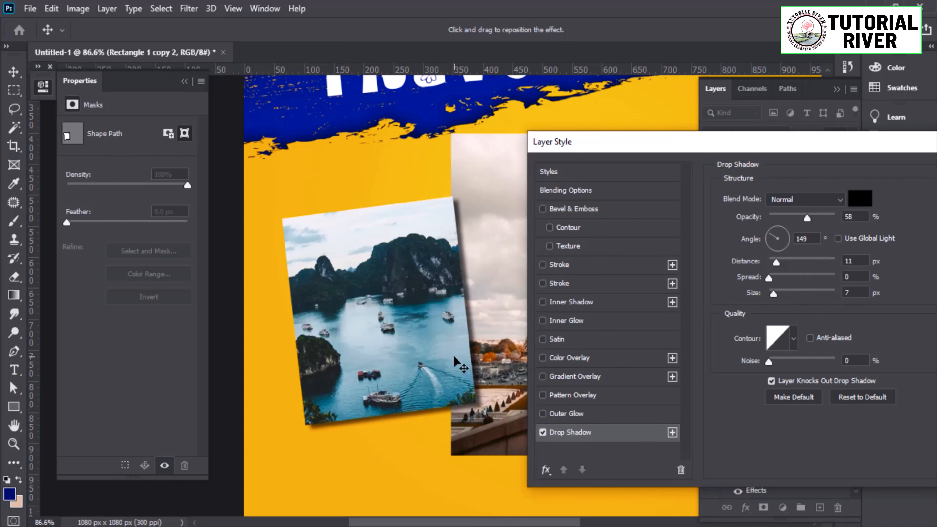
pyautogui.scroll(-2, 448, 298)
pyautogui.moveTo(447, 299); pyautogui.dragTo(418, 277)
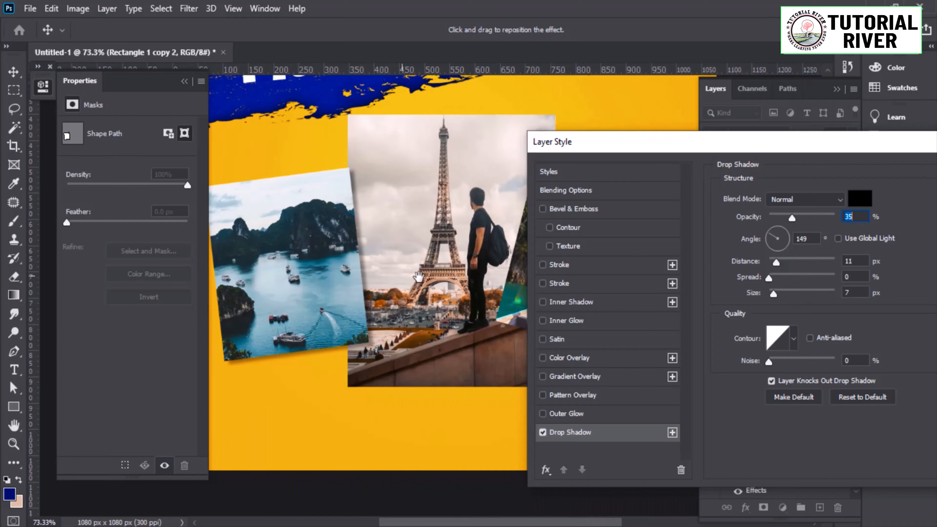
pyautogui.press('Return')
# Add a drop shadow to the right boat photo's frame, offset so it falls to the left over the Eiffel Tower photo.
pyautogui.click(654, 286)
pyautogui.rightClick(777, 298)
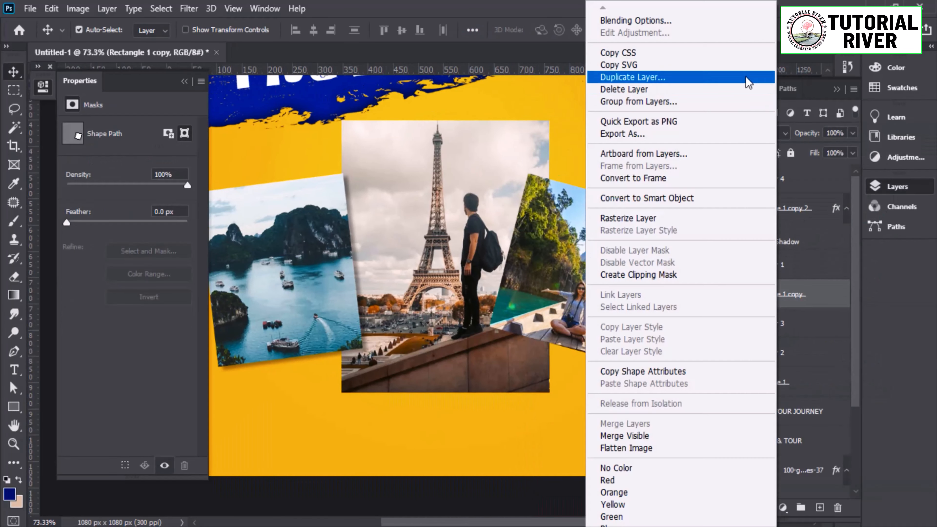
pyautogui.click(734, 22)
pyautogui.click(447, 431)
pyautogui.moveTo(463, 144); pyautogui.dragTo(768, 177)
pyautogui.moveTo(547, 296); pyautogui.dragTo(542, 299)
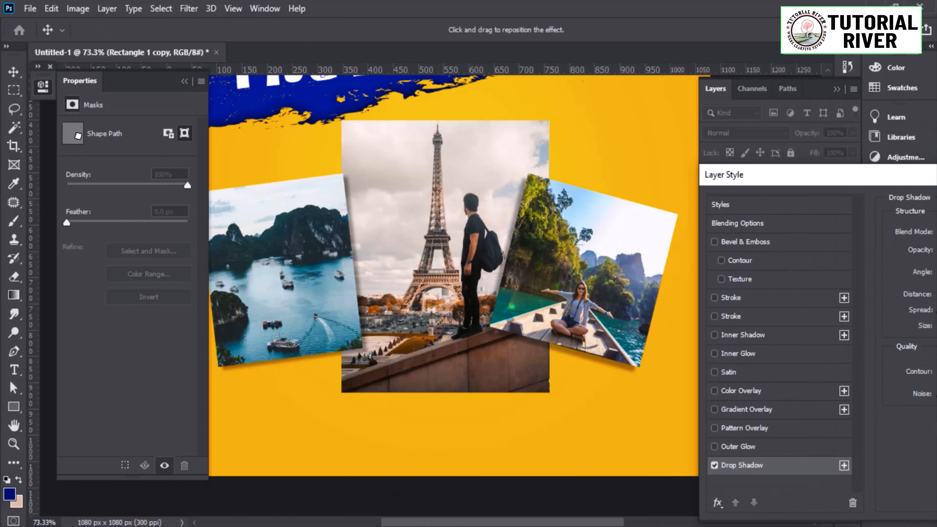
pyautogui.press('Return')
# Select the boat photo together with its frame and shift both slightly to balance them against the left frame.
pyautogui.click(573, 288)
pyautogui.scroll(7, 601, 352)
pyautogui.scroll(-4, 601, 352)
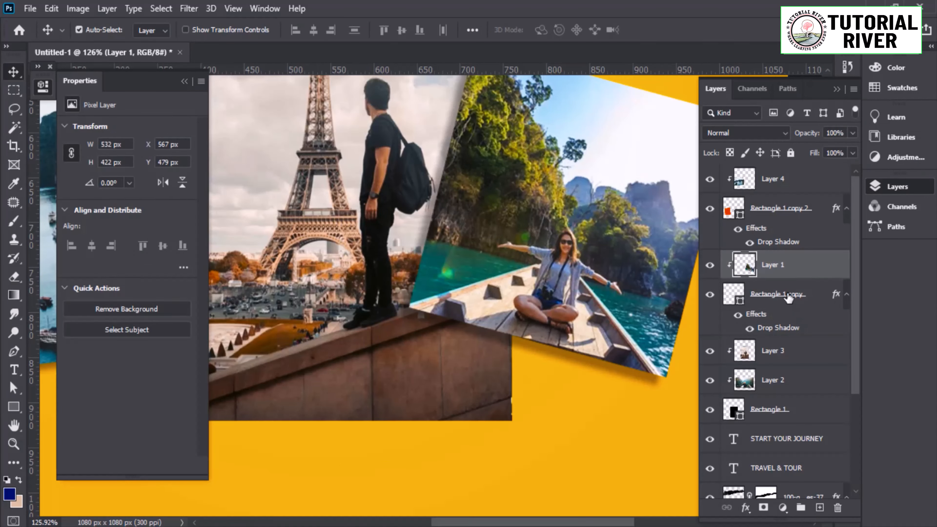
pyautogui.keyDown('ctrl'); pyautogui.click(788, 297); pyautogui.keyUp('ctrl')
pyautogui.hotkey('ctrl', 't')
pyautogui.scroll(-3, 526, 294)
pyautogui.moveTo(539, 290); pyautogui.dragTo(561, 291)
pyautogui.scroll(-4, 560, 295)
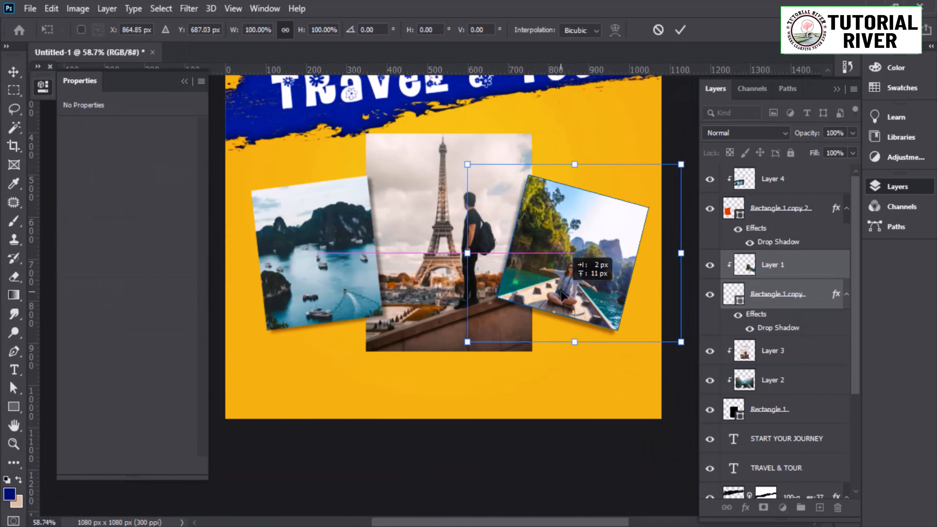
pyautogui.press('Return')
pyautogui.scroll(-3, 554, 292)
pyautogui.scroll(3, 461, 277)
pyautogui.scroll(-3, 441, 254)
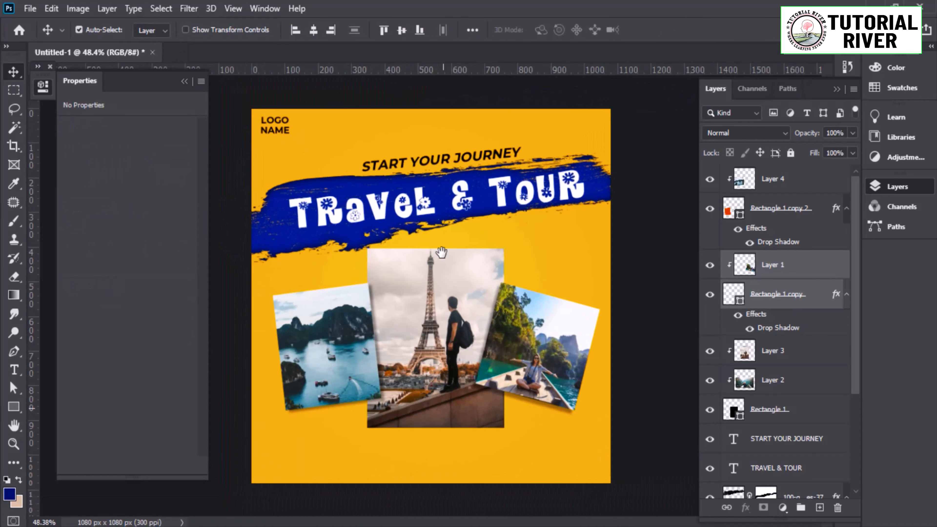
# Draw a white ellipse about 1403 × 562 px across the bottom of the post, its upper arc just below the central photo.
pyautogui.scroll(-2, 446, 380)
pyautogui.click(15, 410)
pyautogui.rightClick(14, 410)
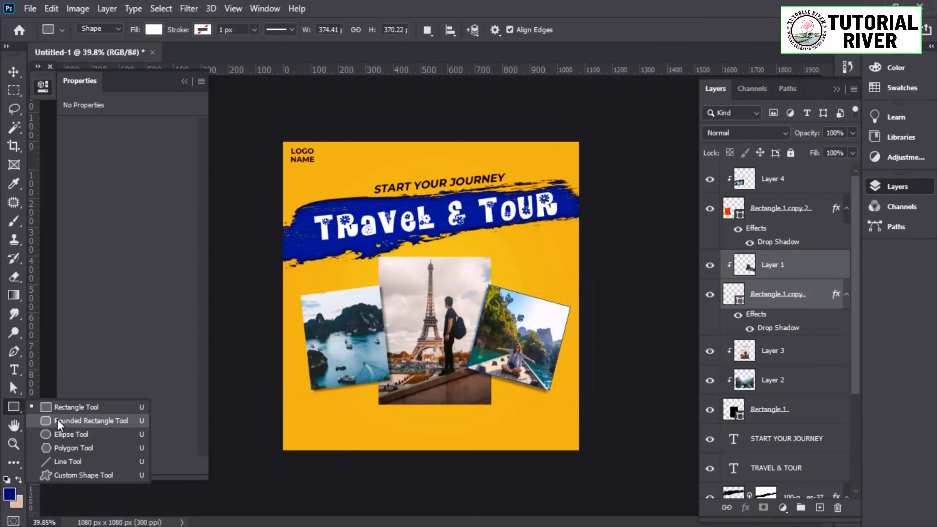
pyautogui.click(64, 435)
pyautogui.scroll(-2, 298, 418)
pyautogui.moveTo(561, 521); pyautogui.dragTo(583, 517)
# Center the ellipse horizontally on the canvas.
pyautogui.press('v')
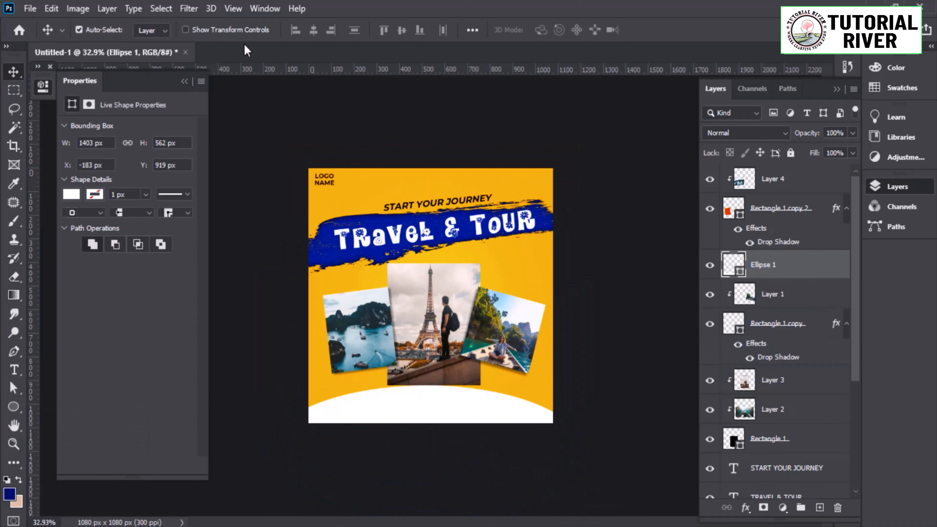
pyautogui.click(473, 32)
pyautogui.click(513, 159)
pyautogui.click(502, 181)
pyautogui.click(314, 33)
pyautogui.scroll(3, 468, 408)
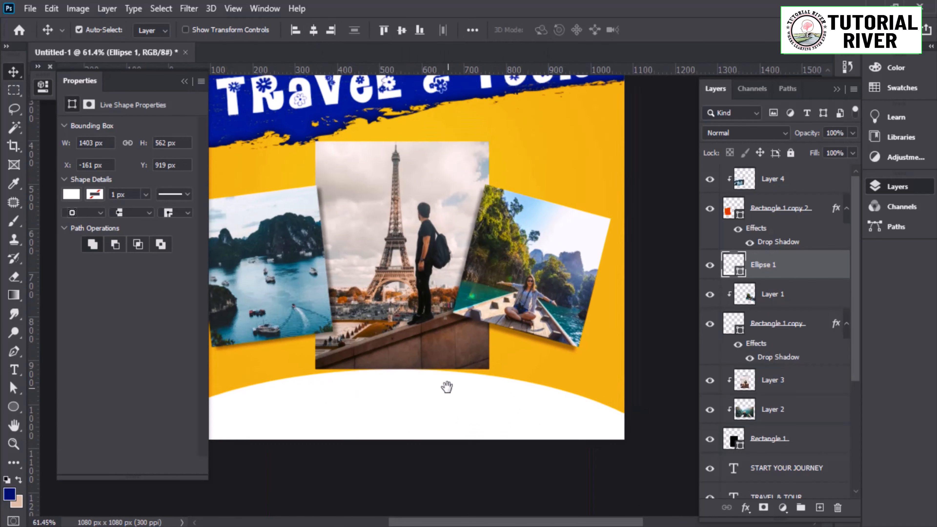
# Try yellow and orange-red fills on the bottom ellipse.
pyautogui.hotkey('ctrl', '0')
pyautogui.press('u')
pyautogui.click(154, 30)
pyautogui.click(67, 106)
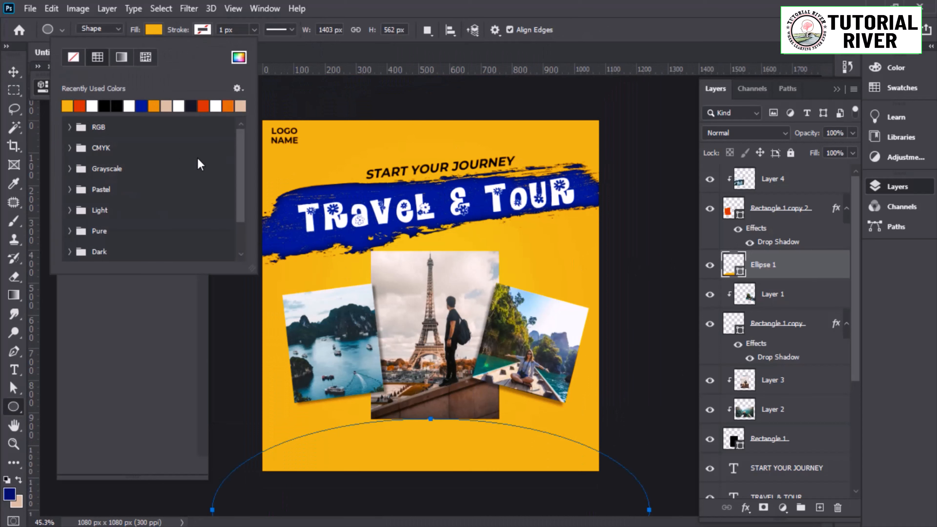
pyautogui.click(81, 107)
pyautogui.click(17, 73)
pyautogui.scroll(-2, 623, 329)
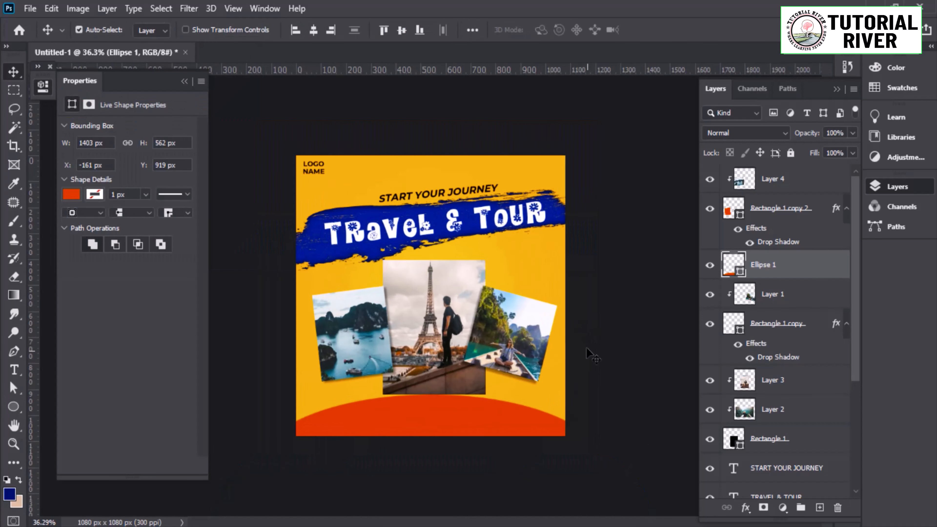
# Fill the bottom ellipse with dark blue and move it down to Y 927 px, just below the central photo.
pyautogui.press('u')
pyautogui.click(154, 30)
pyautogui.click(142, 107)
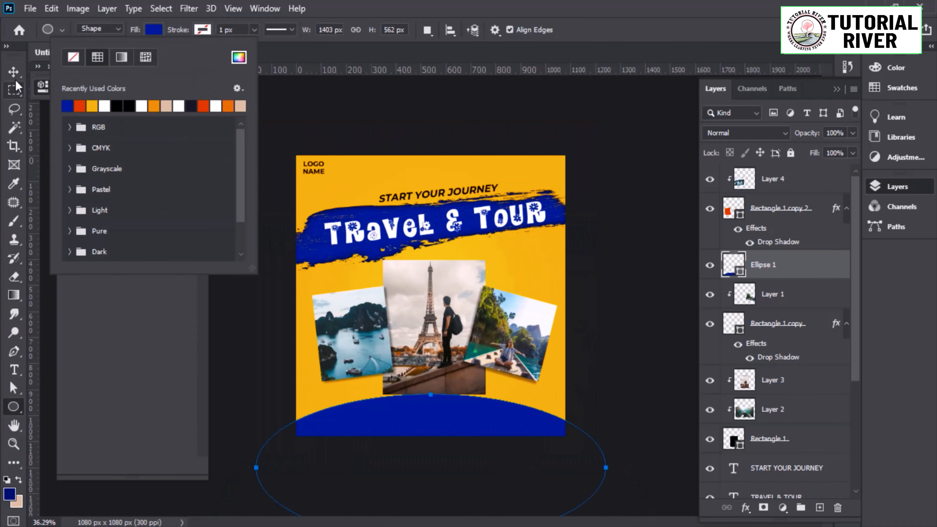
pyautogui.click(14, 72)
pyautogui.scroll(5, 535, 328)
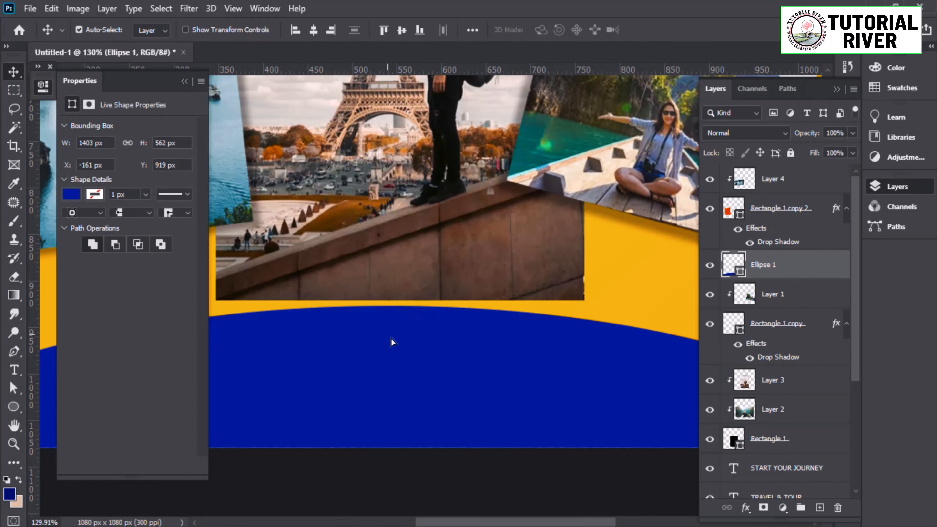
pyautogui.moveTo(391, 338); pyautogui.dragTo(392, 345)
pyautogui.scroll(-4, 450, 392)
pyautogui.scroll(3, 410, 279)
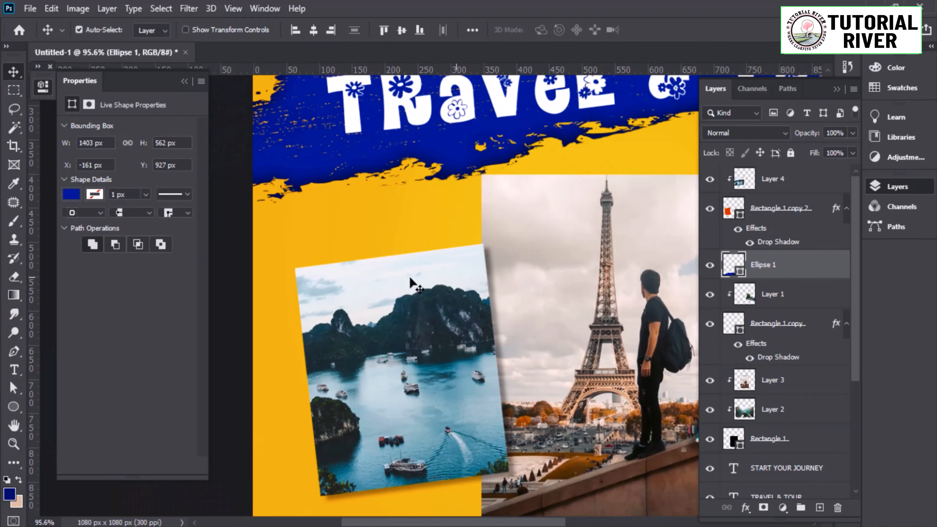
pyautogui.scroll(2, 410, 280)
pyautogui.press('p')
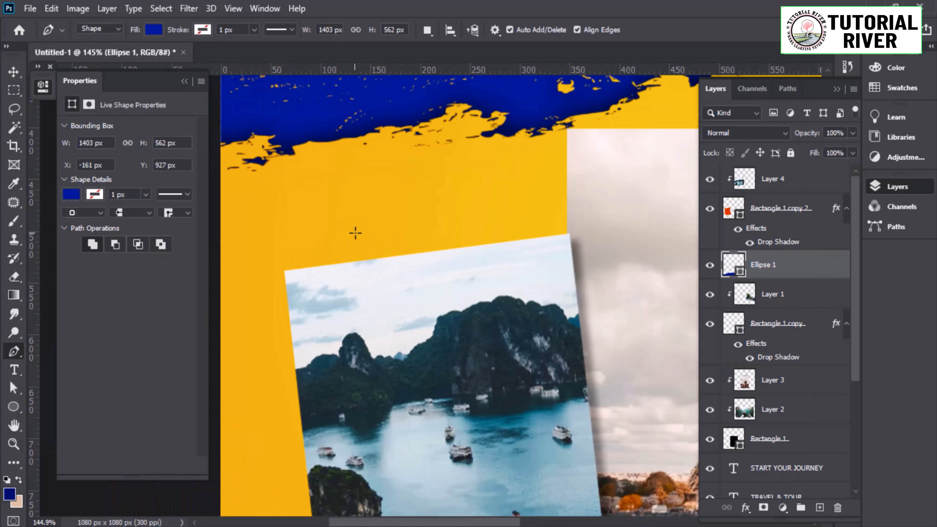
pyautogui.moveTo(364, 224); pyautogui.dragTo(425, 258)
pyautogui.hotkey('ctrl', 'z')
# Draw a blue rectangle about 140 × 33 px above the bay photo and tilt it to match the photo's top edge.
pyautogui.rightClick(13, 409)
pyautogui.click(66, 407)
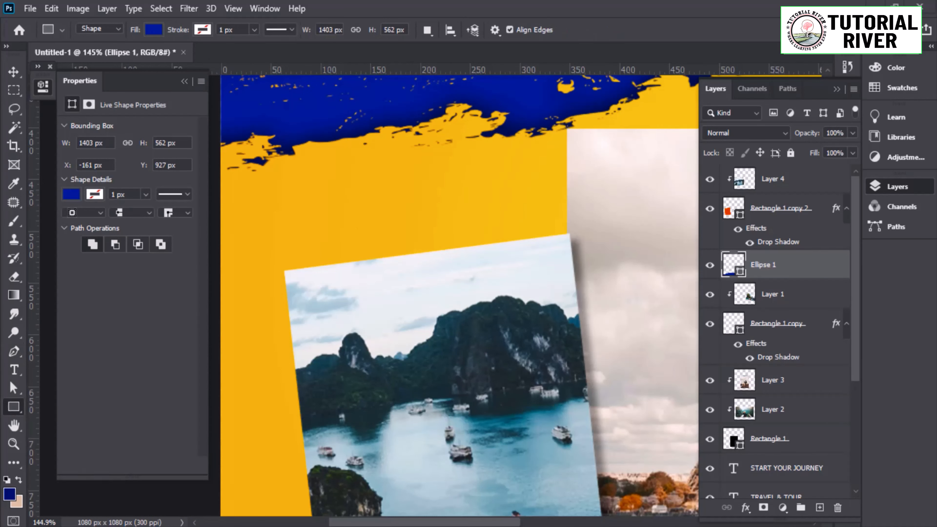
pyautogui.moveTo(476, 257); pyautogui.dragTo(486, 255)
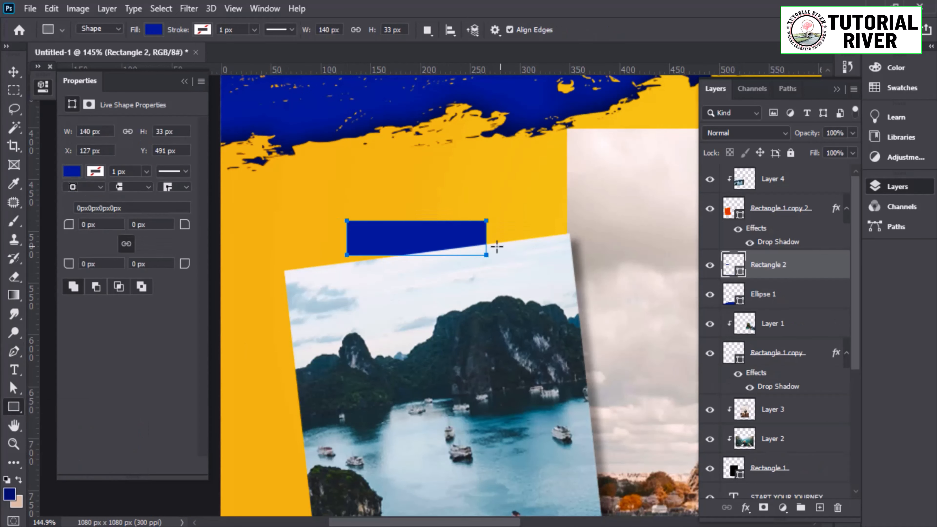
pyautogui.hotkey('ctrl', 't')
pyautogui.moveTo(513, 226); pyautogui.dragTo(517, 217)
pyautogui.scroll(3, 467, 240)
pyautogui.moveTo(467, 241); pyautogui.dragTo(646, 213)
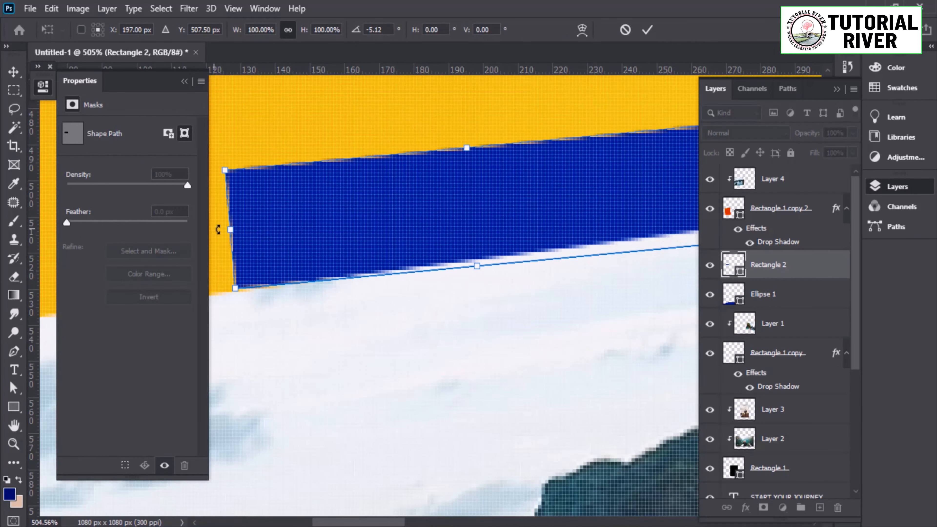
pyautogui.moveTo(218, 230); pyautogui.dragTo(218, 239)
pyautogui.scroll(-2, 290, 252)
pyautogui.press('Return')
pyautogui.scroll(-1, 336, 260)
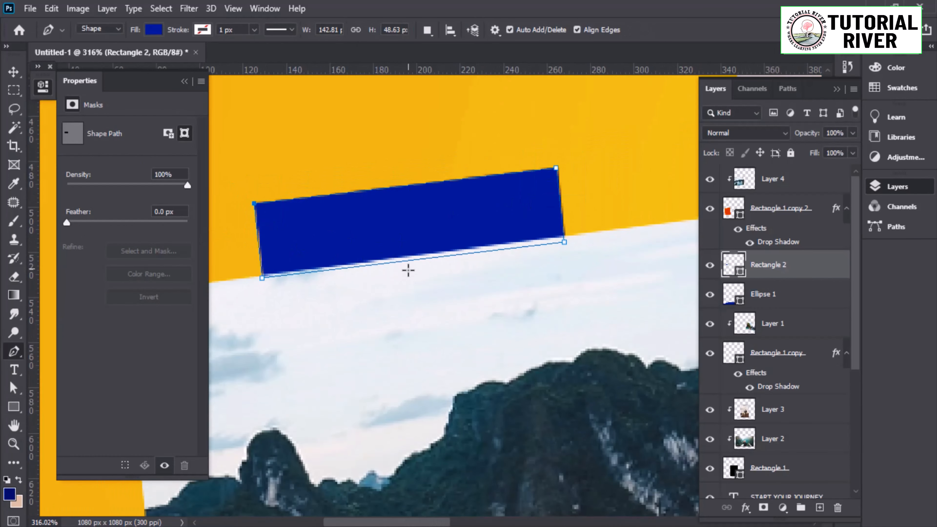
# Add a layer mask to the tilted blue rectangle and delete the rectangle.
pyautogui.press('v')
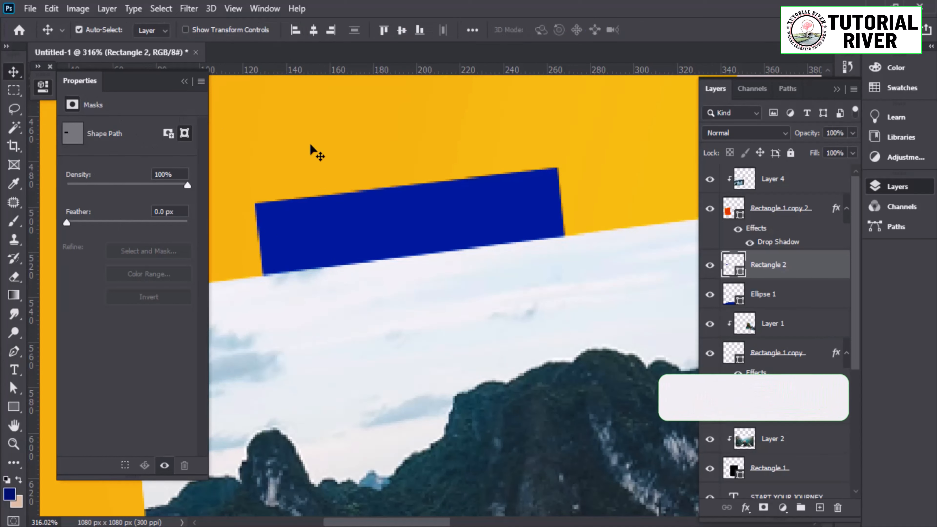
pyautogui.press('u')
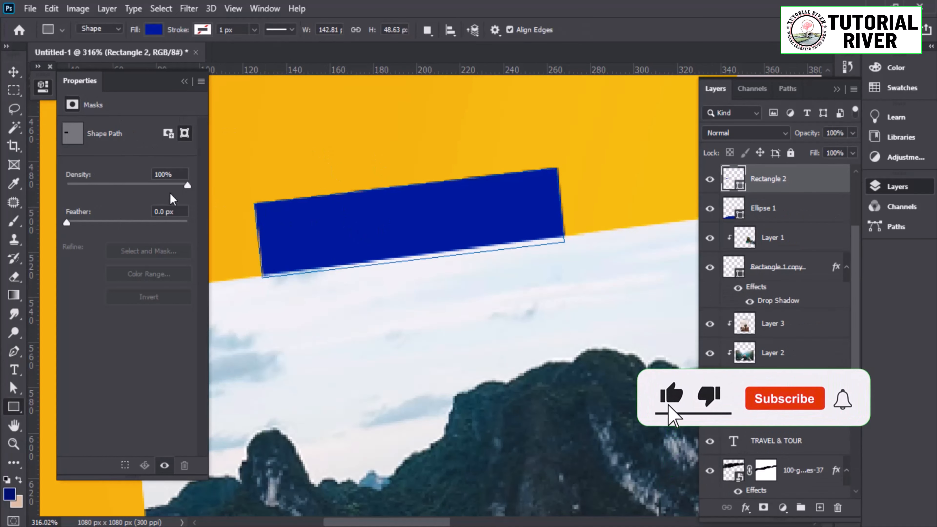
pyautogui.click(168, 133)
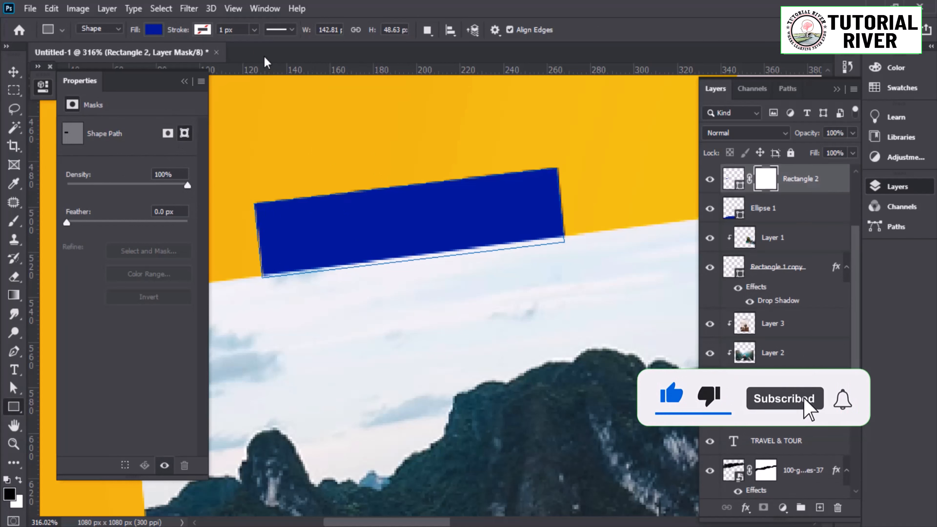
pyautogui.click(289, 30)
pyautogui.click(289, 30)
pyautogui.press('v')
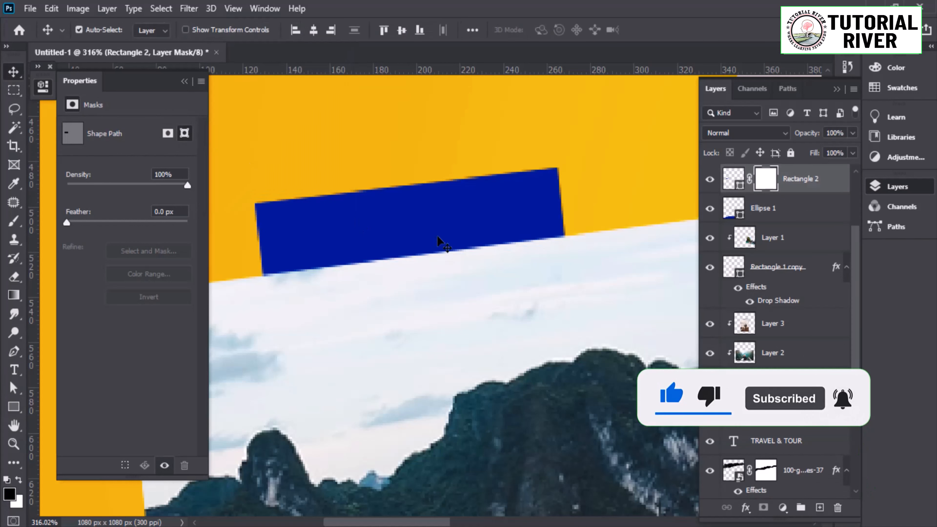
pyautogui.press('Delete')
# Draw an unfilled, white-outlined rounded rectangle about 158 × 39 px with 9 px corners above the bay photo, directly over the background layer.
pyautogui.click(352, 170)
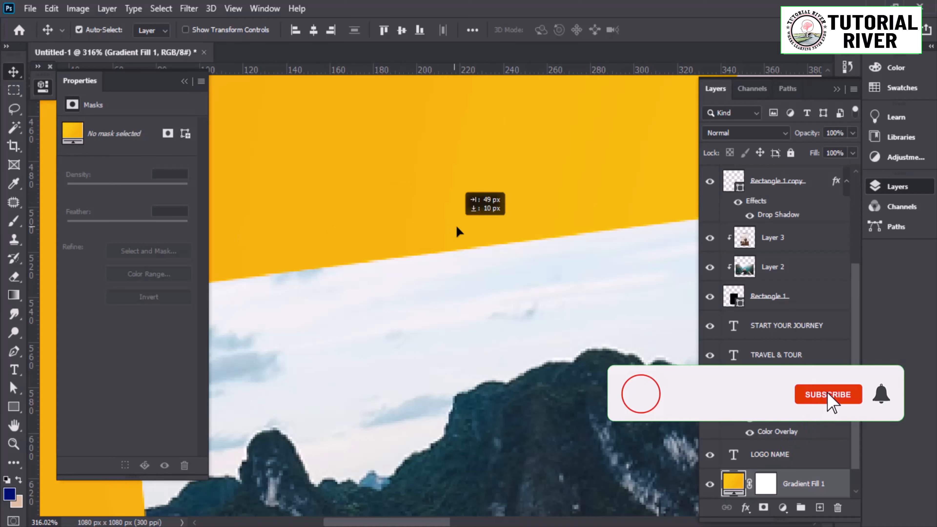
pyautogui.hotkey('ctrl', '0')
pyautogui.press('u')
pyautogui.moveTo(368, 254)
pyautogui.mouseDown()
pyautogui.moveTo(483, 275)
pyautogui.moveTo(456, 266)
pyautogui.mouseUp()
pyautogui.moveTo(175, 229); pyautogui.dragTo(180, 231)
pyautogui.click(6, 77)
pyautogui.moveTo(484, 216); pyautogui.dragTo(505, 217)
# Tilt the rounded rectangle about -7.4°, scale it to about 118% and tuck its lower edge behind the bay photo.
pyautogui.hotkey('ctrl', 't')
pyautogui.moveTo(475, 260); pyautogui.dragTo(485, 242)
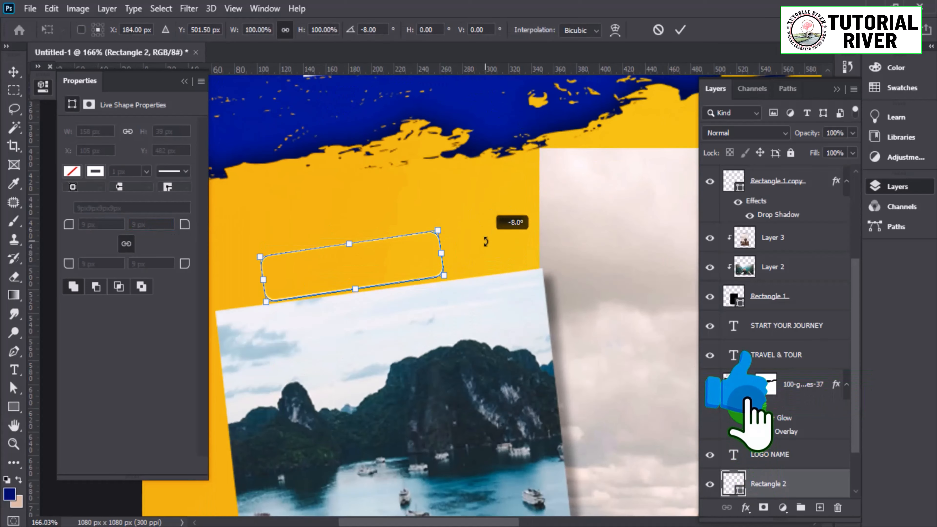
pyautogui.moveTo(356, 291); pyautogui.dragTo(358, 300)
pyautogui.moveTo(431, 262); pyautogui.dragTo(436, 261)
pyautogui.scroll(3, 392, 268)
pyautogui.moveTo(537, 248); pyautogui.dragTo(537, 250)
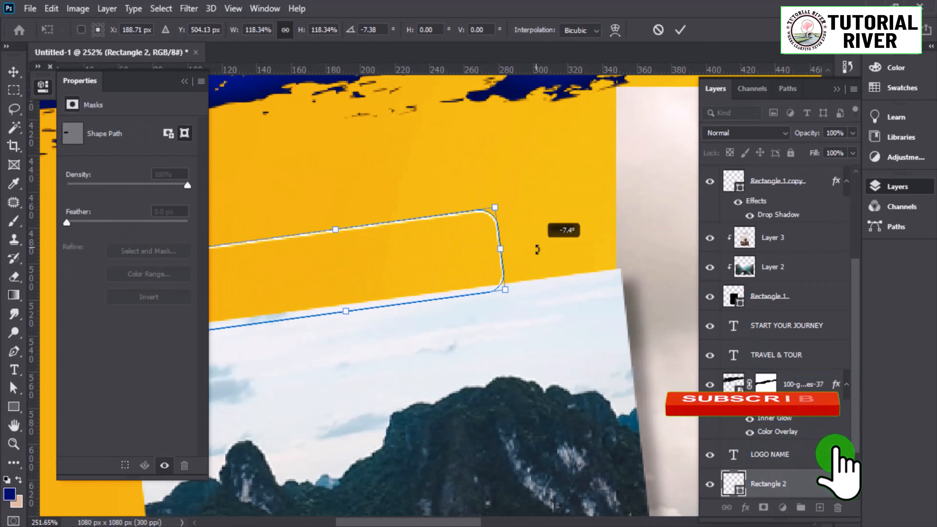
pyautogui.press('Return')
# Remove the rounded rectangle's outline and fill it with orange-red.
pyautogui.moveTo(482, 280); pyautogui.dragTo(546, 287)
pyautogui.press('u')
pyautogui.click(204, 30)
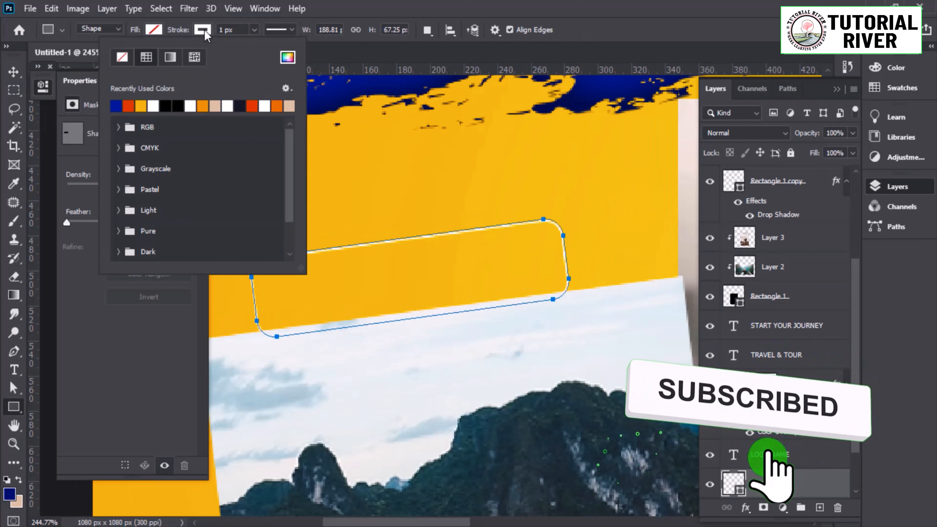
pyautogui.click(122, 57)
pyautogui.click(151, 32)
pyautogui.click(78, 105)
pyautogui.click(12, 76)
pyautogui.moveTo(295, 192); pyautogui.dragTo(242, 193)
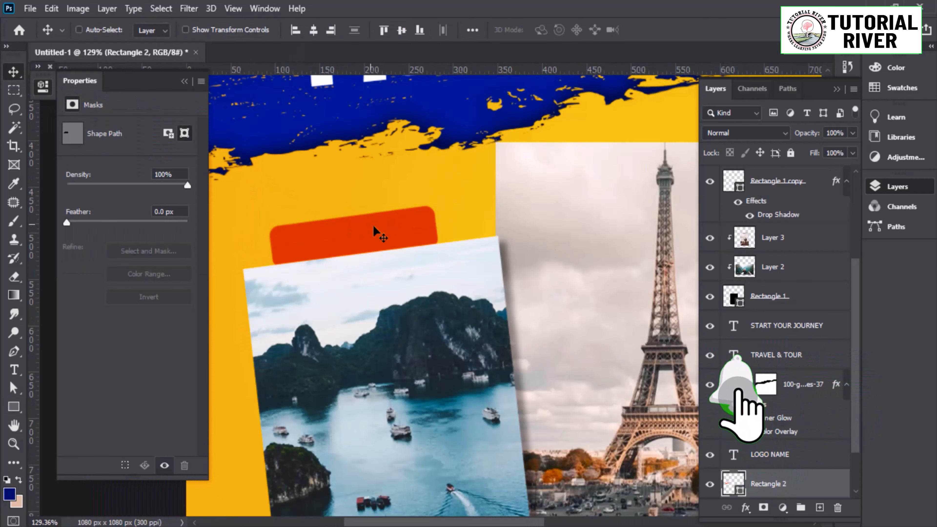
# Move the orange-red rounded rectangle slightly right along the bay photo's top edge and rotate it by 0.04°.
pyautogui.moveTo(373, 226); pyautogui.dragTo(380, 225)
pyautogui.hotkey('ctrl', 't')
pyautogui.moveTo(471, 221); pyautogui.dragTo(471, 223)
pyautogui.scroll(5, 362, 226)
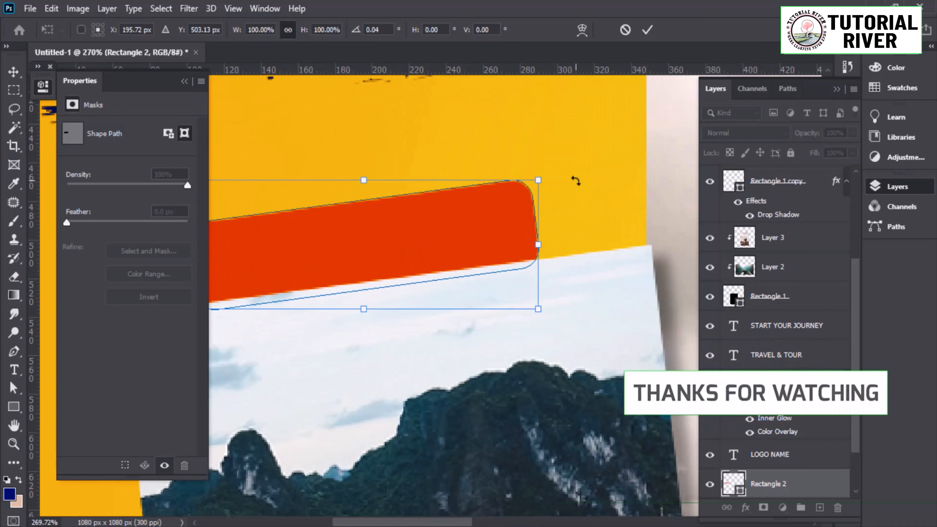
pyautogui.press('Return')
pyautogui.scroll(-5, 477, 255)
pyautogui.scroll(5, 506, 249)
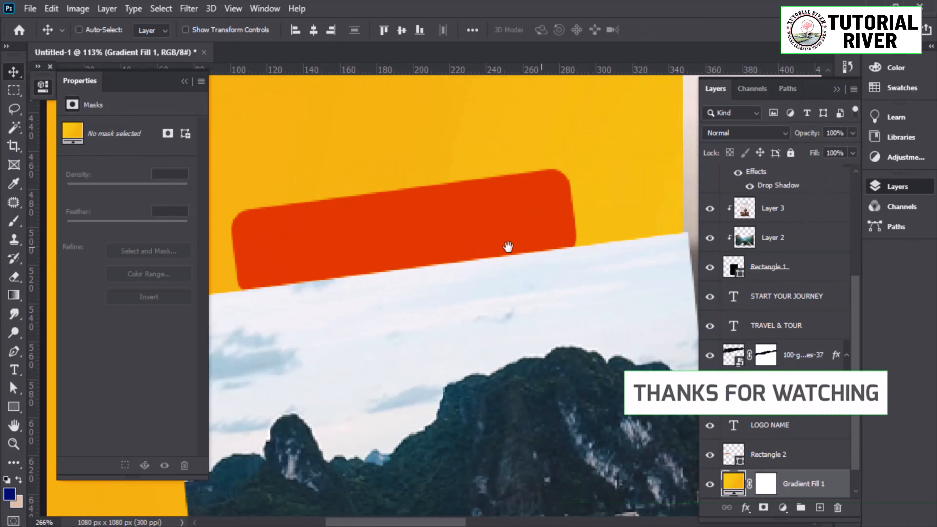
# Move the orange-red rounded rectangle's lower anchor points further down behind the bay photo, making the shape about 89 px high.
pyautogui.hotkey('ctrl', 't')
pyautogui.click(439, 254)
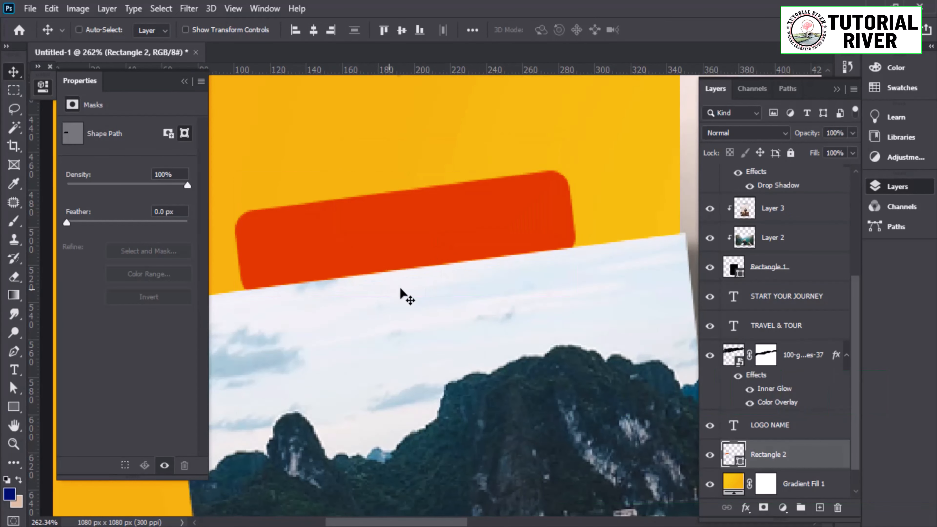
pyautogui.hotkey('ctrl', 't')
pyautogui.moveTo(406, 295)
pyautogui.mouseDown()
pyautogui.moveTo(408, 312)
pyautogui.moveTo(410, 301)
pyautogui.mouseUp()
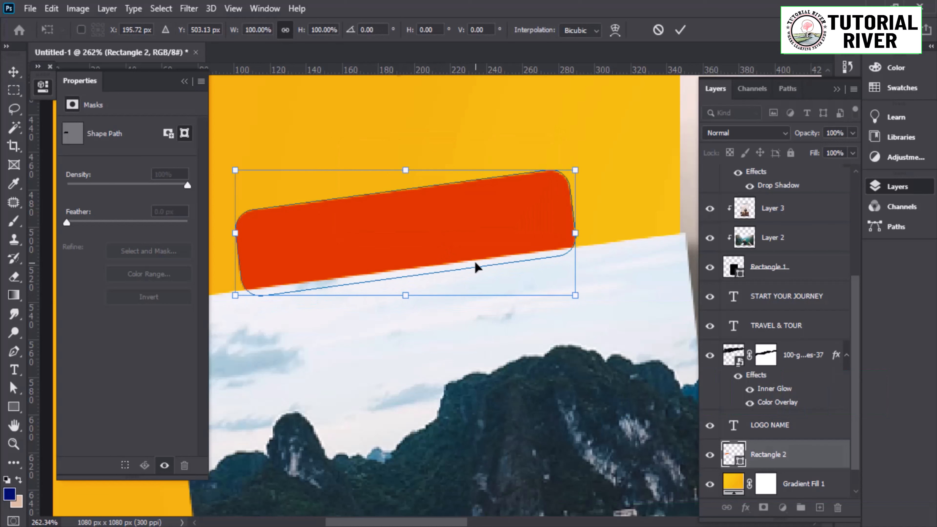
pyautogui.press('Return')
pyautogui.press('p')
pyautogui.moveTo(264, 318); pyautogui.dragTo(272, 339)
pyautogui.moveTo(547, 312); pyautogui.dragTo(574, 303)
pyautogui.hotkey('ctrl', 'z')
pyautogui.moveTo(647, 210); pyautogui.dragTo(210, 342)
pyautogui.moveTo(623, 199); pyautogui.dragTo(240, 332)
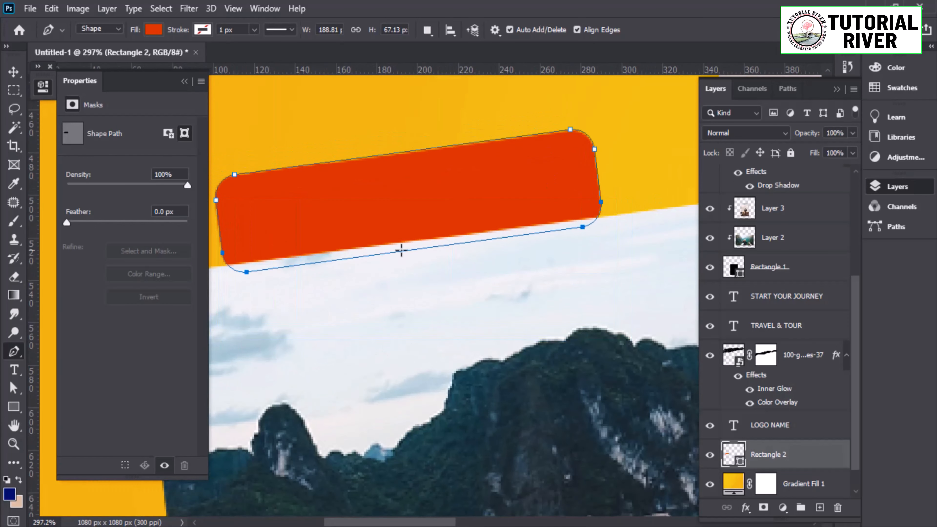
pyautogui.moveTo(583, 227); pyautogui.dragTo(587, 273)
pyautogui.click(13, 72)
pyautogui.moveTo(403, 211); pyautogui.dragTo(369, 222)
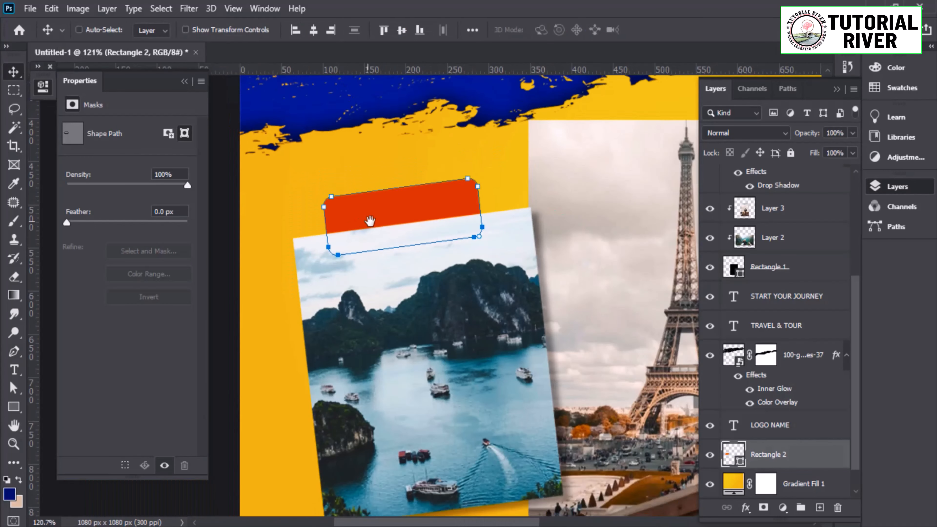
# Duplicate the orange-red tab, rotate the copy to horizontal and tuck it behind the Eiffel Tower photo's top edge.
pyautogui.click(429, 175)
pyautogui.moveTo(426, 196); pyautogui.dragTo(336, 247)
pyautogui.moveTo(346, 246); pyautogui.dragTo(351, 246)
pyautogui.moveTo(370, 238); pyautogui.dragTo(466, 261)
pyautogui.scroll(3, 318, 260)
pyautogui.hotkey('ctrl', 'j')
pyautogui.hotkey('ctrl', 't')
pyautogui.scroll(5, 623, 188)
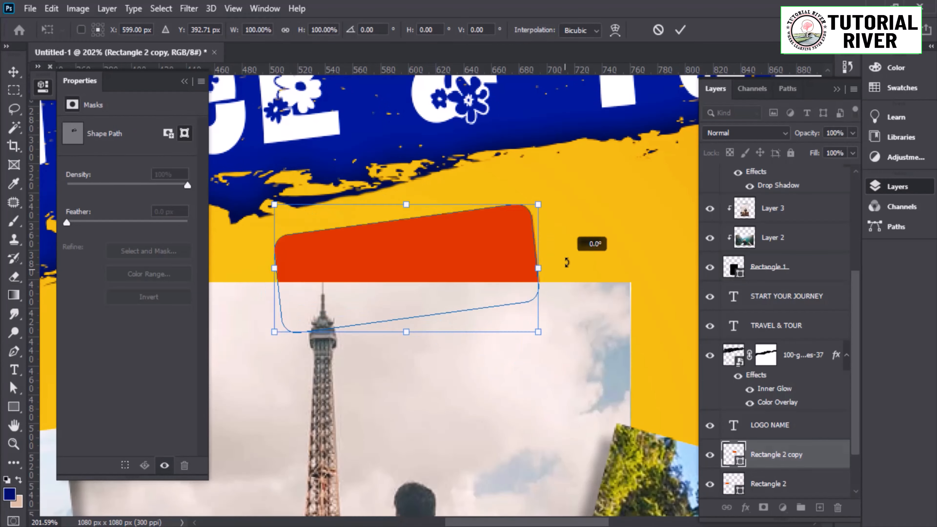
pyautogui.moveTo(567, 263); pyautogui.dragTo(567, 273)
pyautogui.moveTo(456, 274); pyautogui.dragTo(443, 328)
pyautogui.scroll(8, 392, 297)
pyautogui.moveTo(424, 282); pyautogui.dragTo(611, 350)
pyautogui.scroll(-8, 439, 302)
pyautogui.press('Return')
pyautogui.scroll(-3, 420, 283)
# Duplicate the Eiffel Tower photo's tab, tilt the copy parallel to the boat photo's top edge and tuck it behind that photo.
pyautogui.scroll(-3, 441, 275)
pyautogui.hotkey('ctrl', 'j')
pyautogui.hotkey('ctrl', 't')
pyautogui.scroll(8, 610, 350)
pyautogui.moveTo(586, 311); pyautogui.dragTo(584, 337)
pyautogui.scroll(3, 511, 306)
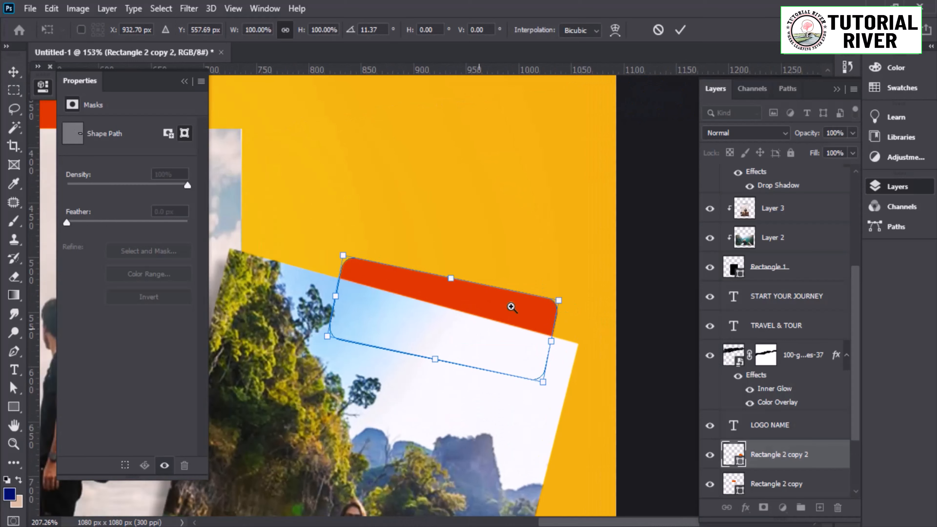
pyautogui.moveTo(511, 307); pyautogui.dragTo(528, 301)
pyautogui.moveTo(610, 335); pyautogui.dragTo(609, 345)
pyautogui.moveTo(444, 312); pyautogui.dragTo(422, 350)
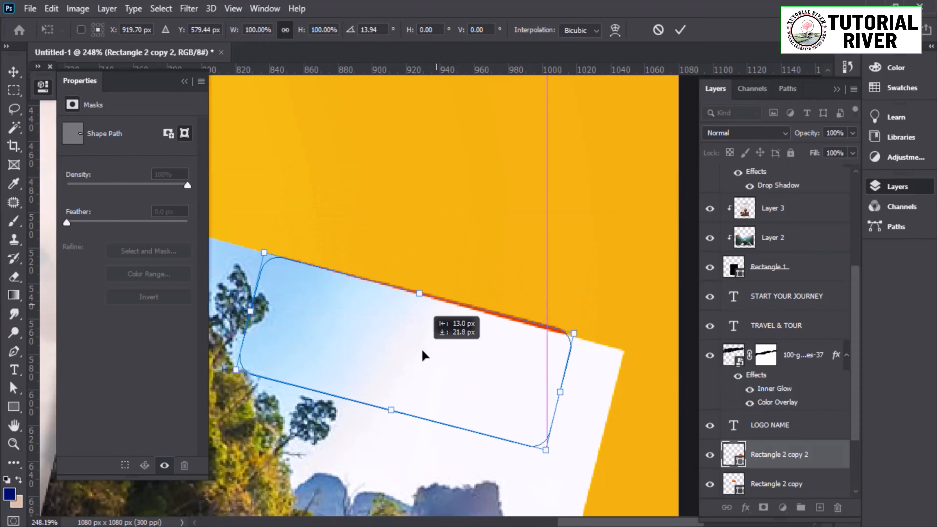
pyautogui.moveTo(609, 334); pyautogui.dragTo(613, 329)
pyautogui.moveTo(432, 346); pyautogui.dragTo(421, 276)
pyautogui.scroll(-5, 415, 288)
pyautogui.press('Return')
# Change the fill of the tab above the bay photo to orange.
pyautogui.scroll(-3, 405, 276)
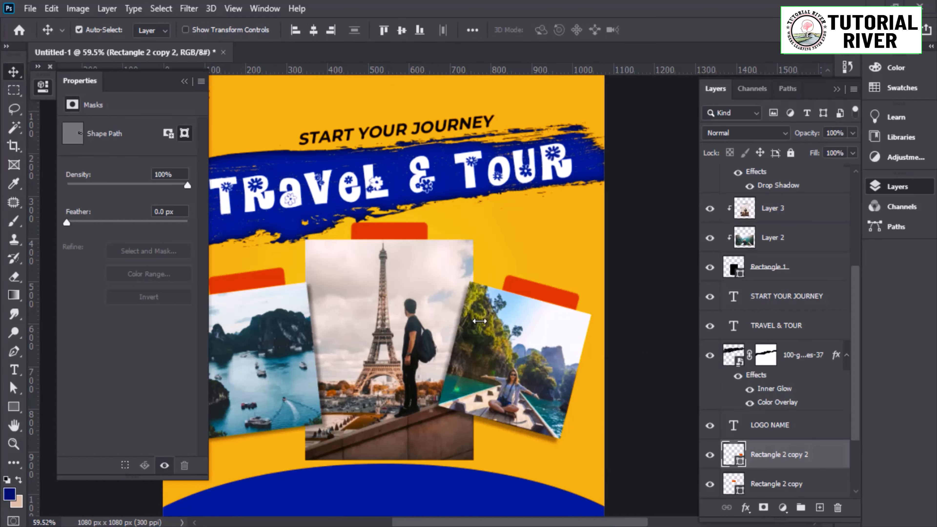
pyautogui.moveTo(346, 317); pyautogui.dragTo(354, 317)
pyautogui.moveTo(351, 247); pyautogui.dragTo(441, 284)
pyautogui.moveTo(447, 275); pyautogui.dragTo(443, 274)
pyautogui.moveTo(452, 269); pyautogui.dragTo(613, 150)
pyautogui.moveTo(365, 252); pyautogui.dragTo(380, 241)
pyautogui.click(413, 279)
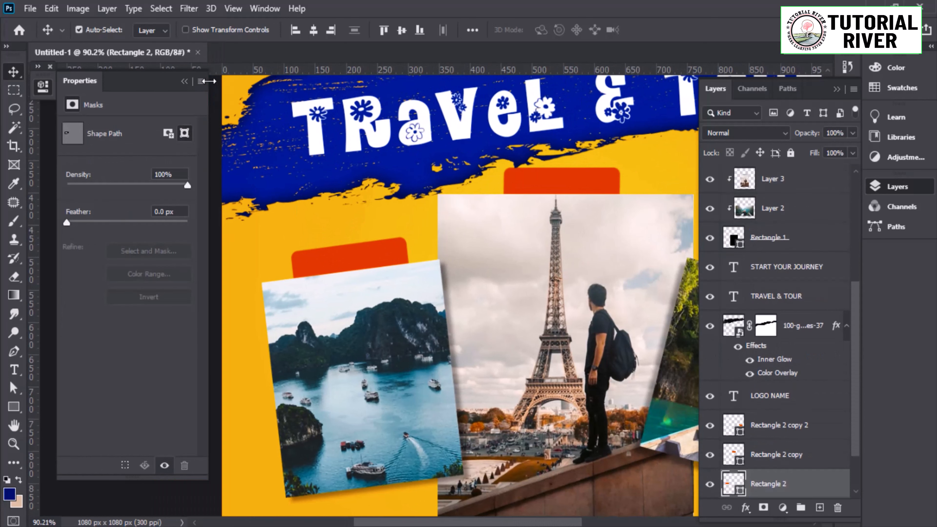
pyautogui.press('u')
pyautogui.click(155, 30)
pyautogui.click(105, 104)
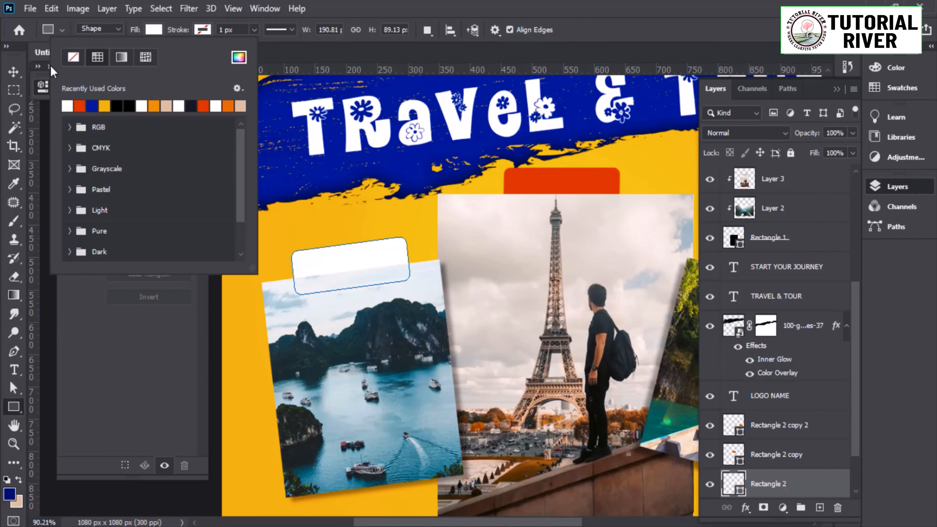
pyautogui.press('Escape')
pyautogui.press('v')
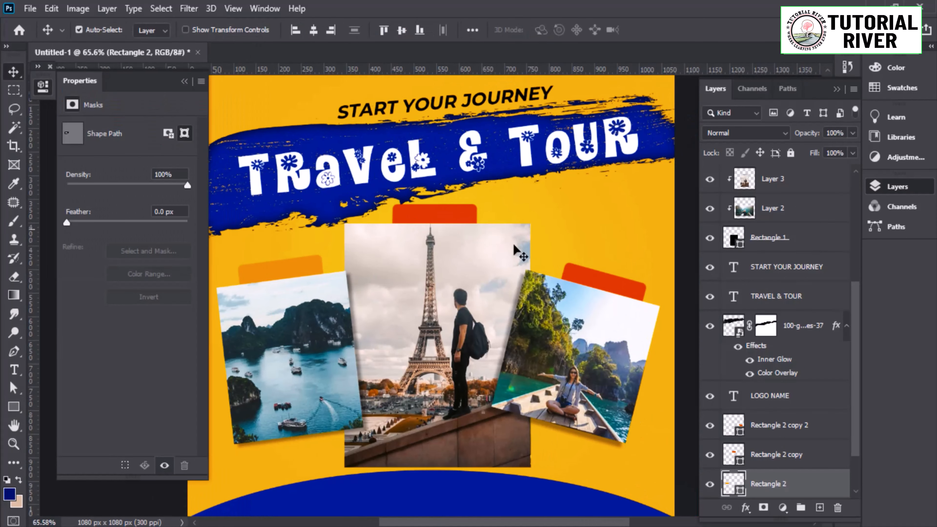
# Change the fill of the tab above the boat photo to dark navy.
pyautogui.click(602, 286)
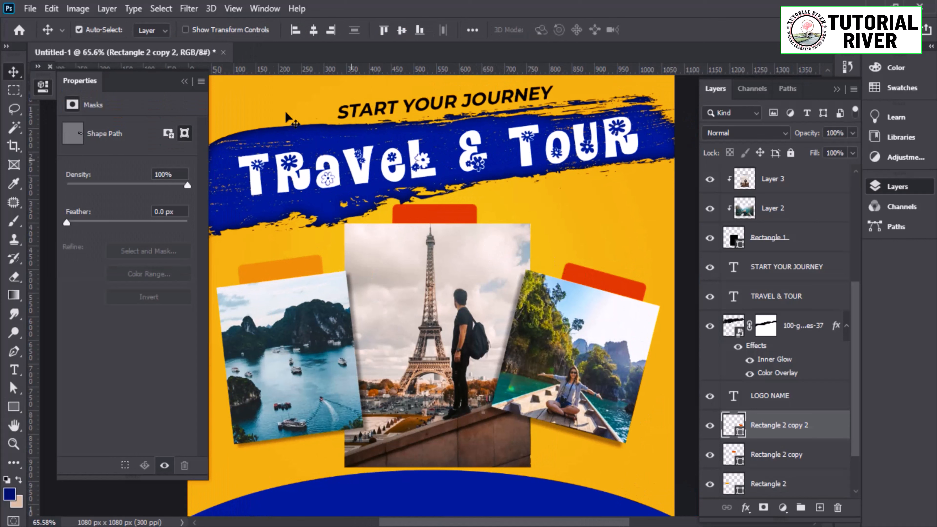
pyautogui.press('u')
pyautogui.click(154, 30)
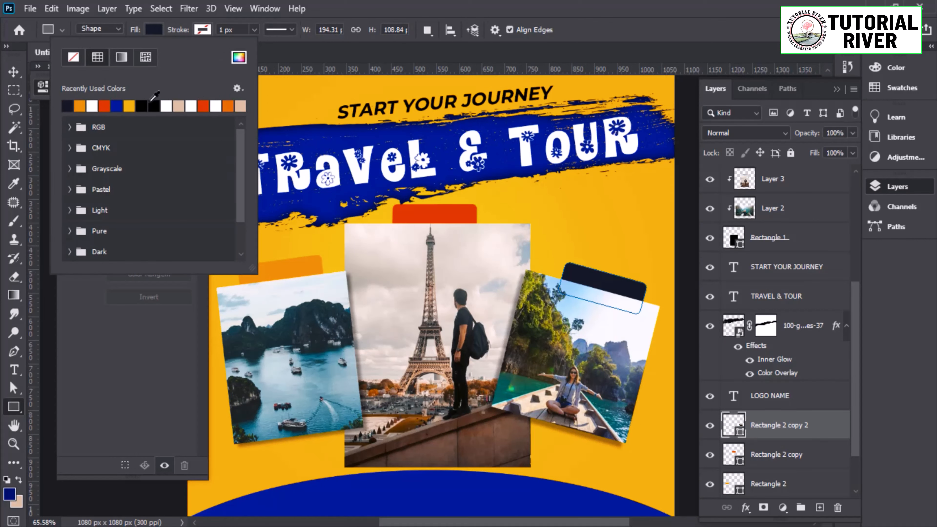
pyautogui.press('Escape')
pyautogui.press('v')
# Add a centred Montserrat Bold text layer reading "$450 / PACKAGE" over the Eiffel Tower photo, above the tab layers.
pyautogui.scroll(2, 613, 286)
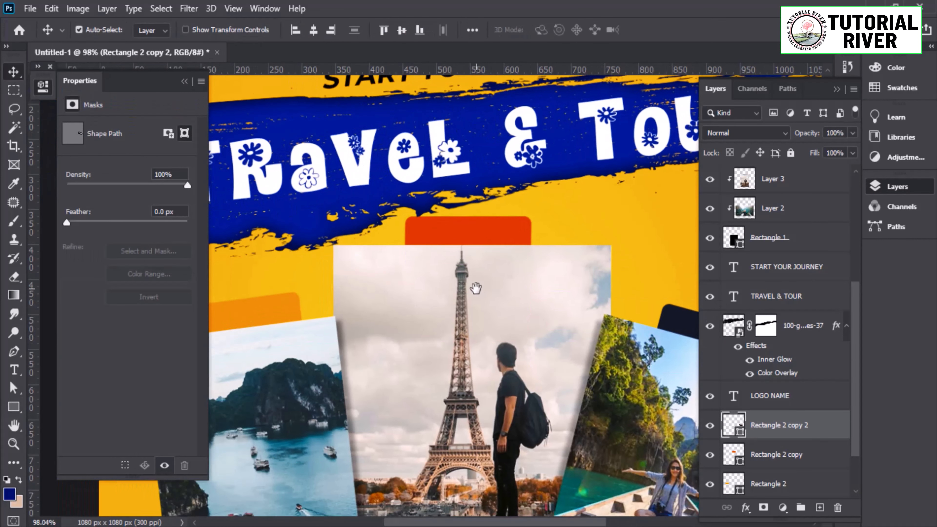
pyautogui.press('t')
pyautogui.click(470, 276)
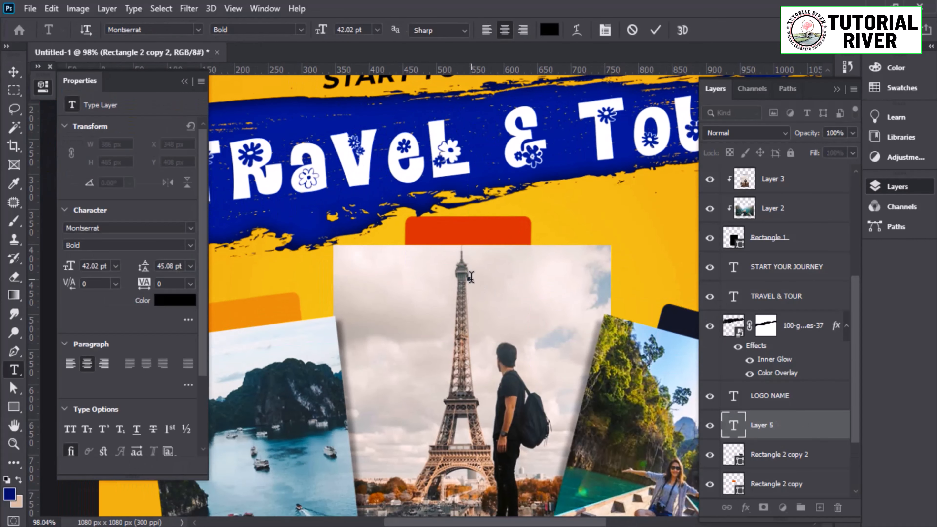
pyautogui.write('$450')
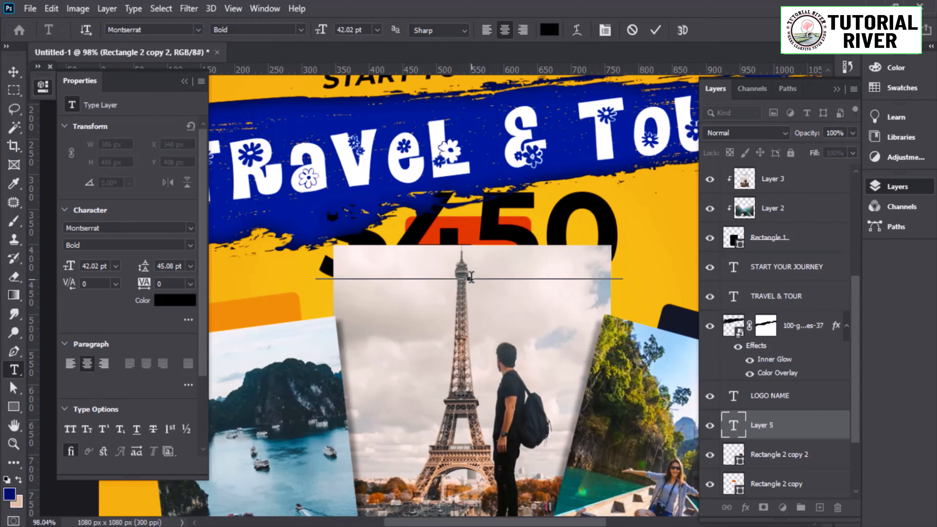
pyautogui.press('BackSpace')
pyautogui.press('BackSpace')
pyautogui.write('5')
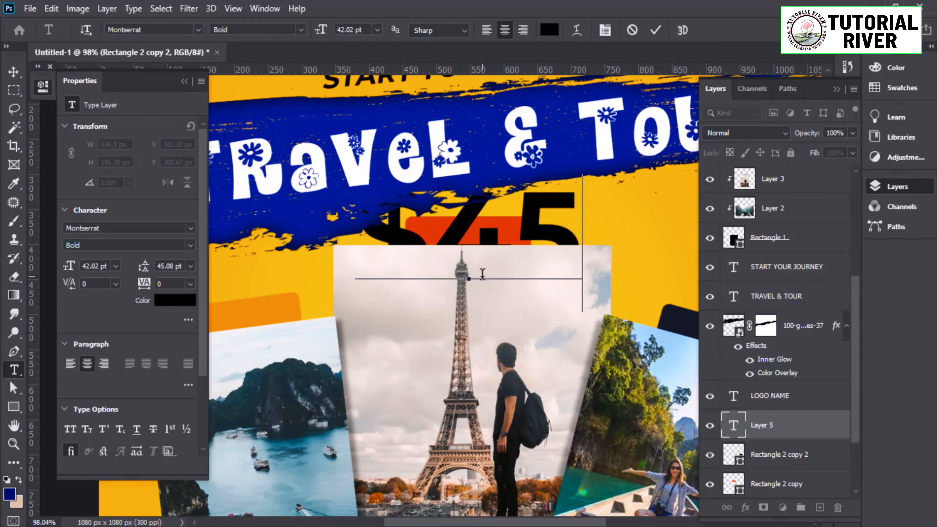
pyautogui.write('0 ?')
pyautogui.press('BackSpace')
pyautogui.press('BackSpace')
pyautogui.write('./')
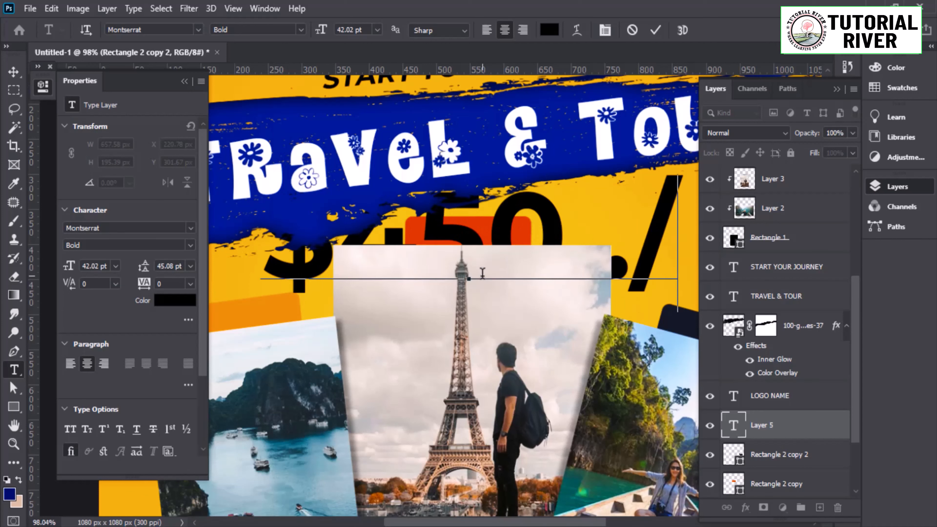
pyautogui.press('BackSpace')
pyautogui.press('BackSpace')
pyautogui.write('/')
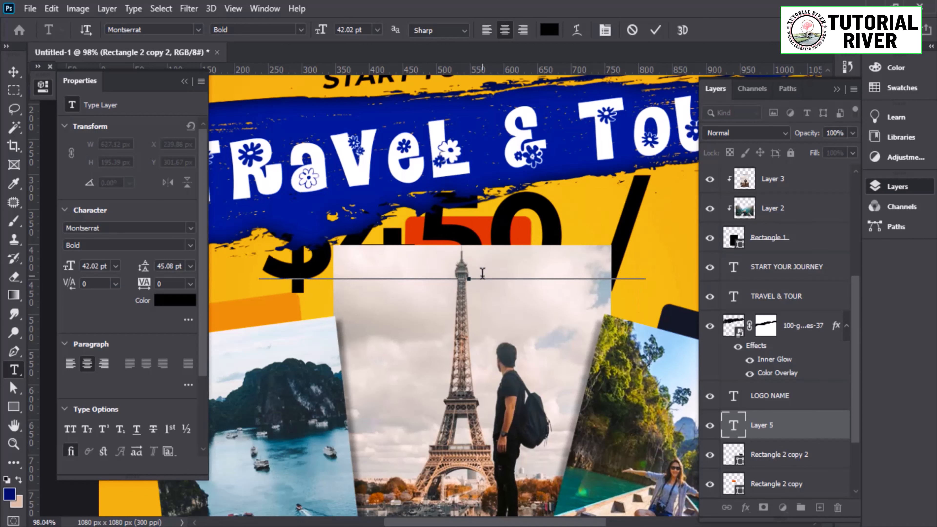
pyautogui.write(' PACKAGE')
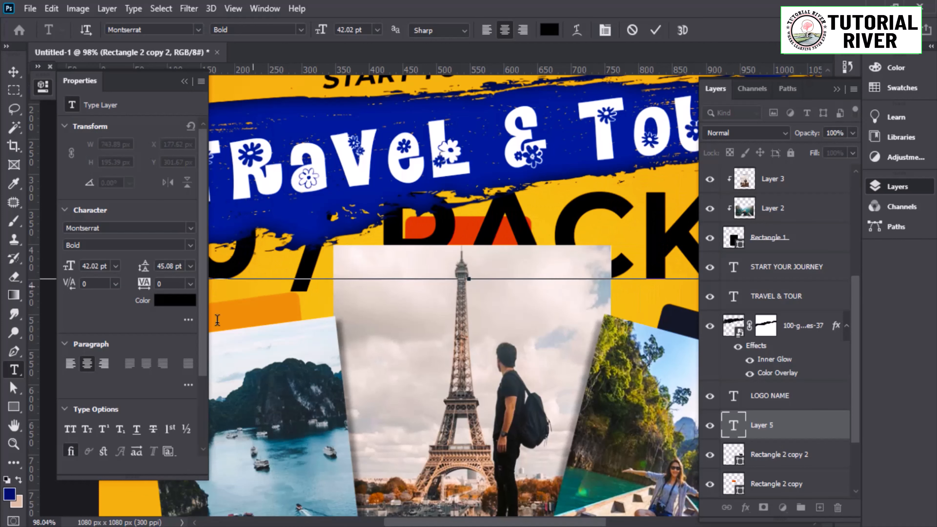
# Scale the "$450 / PACKAGE" text down to 21.85 pt and colour it white.
pyautogui.click(15, 72)
pyautogui.hotkey('ctrl', 't')
pyautogui.moveTo(480, 180); pyautogui.dragTo(561, 230)
pyautogui.click(178, 302)
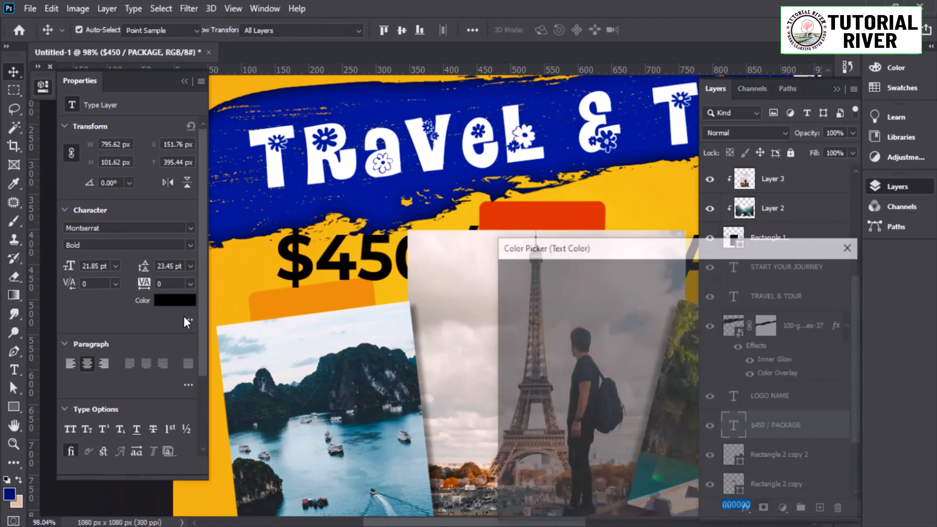
pyautogui.click(504, 283)
pyautogui.click(822, 275)
# Shrink the package text to 4.44 pt, tilt it -6.44° and place it on the orange tab above the bay photo.
pyautogui.hotkey('ctrl', 't')
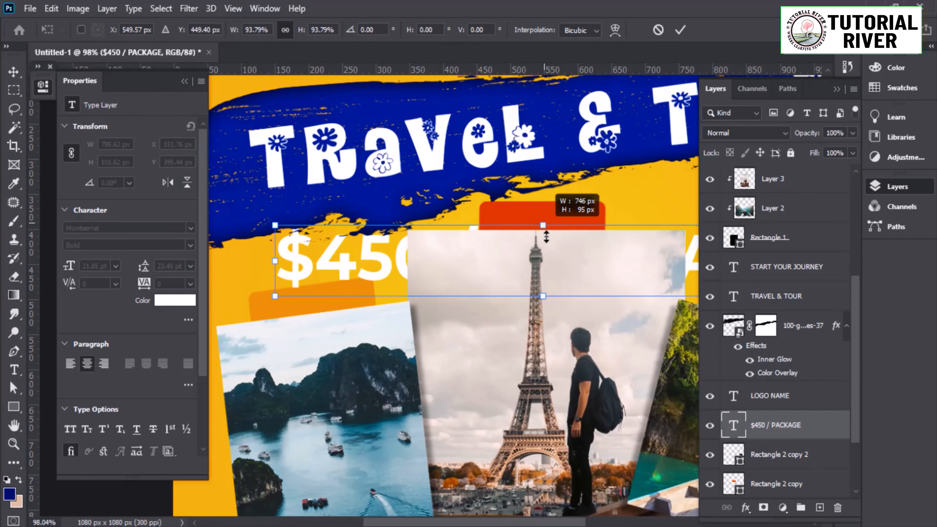
pyautogui.moveTo(546, 236); pyautogui.dragTo(547, 253)
pyautogui.moveTo(542, 281); pyautogui.dragTo(350, 323)
pyautogui.moveTo(558, 309); pyautogui.dragTo(337, 297)
pyautogui.scroll(5, 332, 298)
pyautogui.moveTo(512, 273); pyautogui.dragTo(438, 293)
pyautogui.moveTo(346, 295); pyautogui.dragTo(497, 260)
pyautogui.scroll(-2, 497, 259)
pyautogui.moveTo(309, 291); pyautogui.dragTo(369, 288)
pyautogui.moveTo(447, 283); pyautogui.dragTo(459, 278)
pyautogui.scroll(-3, 472, 279)
pyautogui.moveTo(473, 279); pyautogui.dragTo(390, 250)
pyautogui.press('Return')
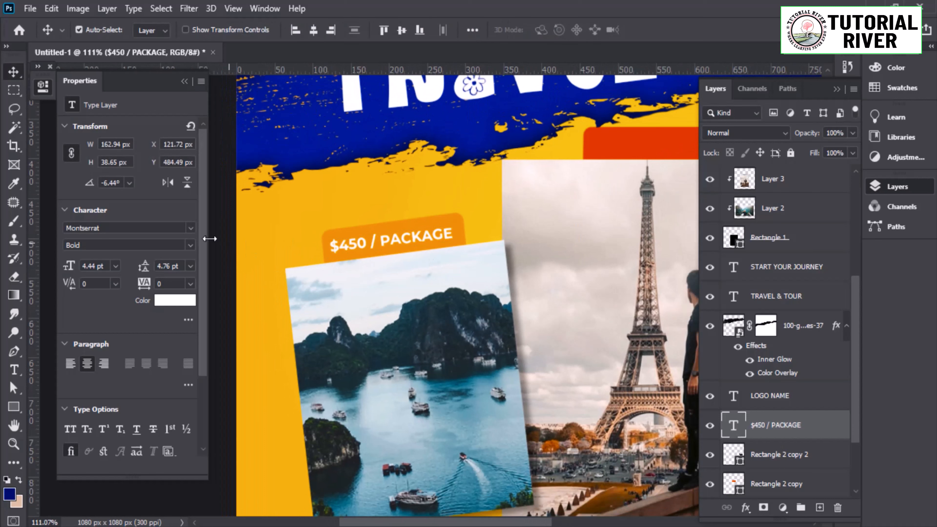
# Change the package text's font to Gobold Bold, enlarge it slightly and recentre it on the orange tab.
pyautogui.click(191, 228)
pyautogui.click(110, 326)
pyautogui.hotkey('ctrl', 't')
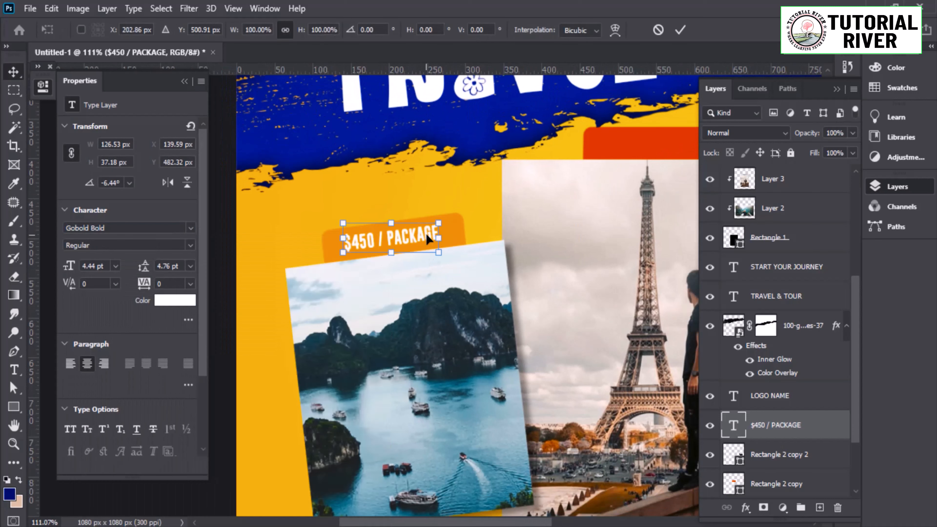
pyautogui.scroll(3, 426, 238)
pyautogui.moveTo(458, 239); pyautogui.dragTo(479, 240)
pyautogui.moveTo(443, 242)
pyautogui.mouseDown()
pyautogui.moveTo(493, 240)
pyautogui.moveTo(447, 248)
pyautogui.mouseUp()
pyautogui.press('Return')
# Enlarge the package text to 5.43 pt and rotate it to -7.32° to follow the orange tab's slope.
pyautogui.hotkey('ctrl', 't')
pyautogui.moveTo(539, 223); pyautogui.dragTo(472, 236)
pyautogui.press('Return')
pyautogui.moveTo(591, 232); pyautogui.dragTo(468, 261)
pyautogui.moveTo(334, 264); pyautogui.dragTo(373, 264)
pyautogui.moveTo(351, 262); pyautogui.dragTo(498, 210)
pyautogui.hotkey('ctrl', 't')
pyautogui.moveTo(612, 221); pyautogui.dragTo(614, 218)
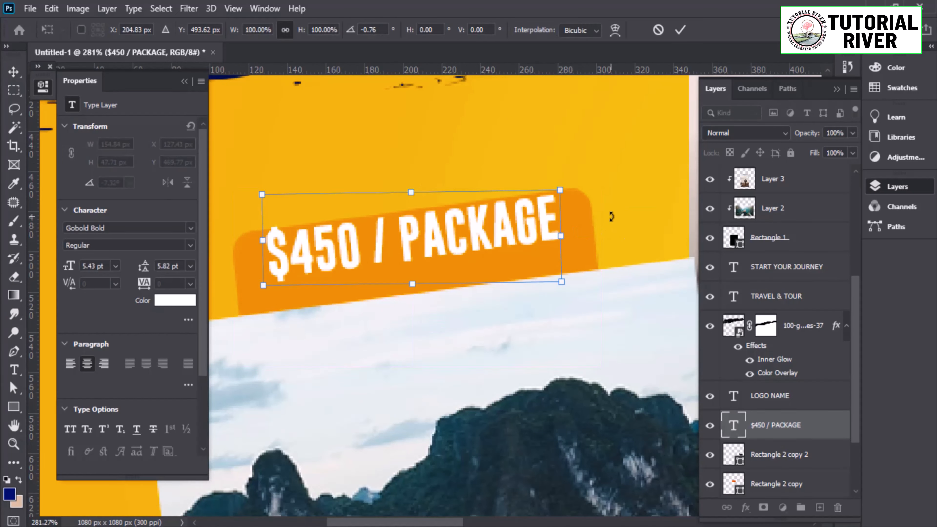
pyautogui.press('Return')
# Set the package text's tracking to 20 and move it down to centre it on the orange tab.
pyautogui.scroll(-2, 522, 287)
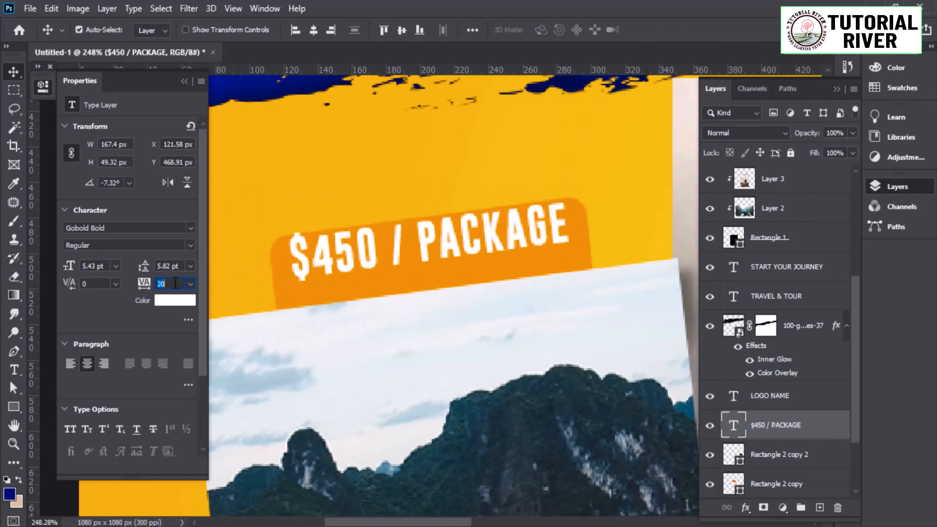
pyautogui.moveTo(424, 270); pyautogui.dragTo(424, 266)
pyautogui.moveTo(429, 306); pyautogui.dragTo(297, 331)
pyautogui.moveTo(369, 283); pyautogui.dragTo(369, 291)
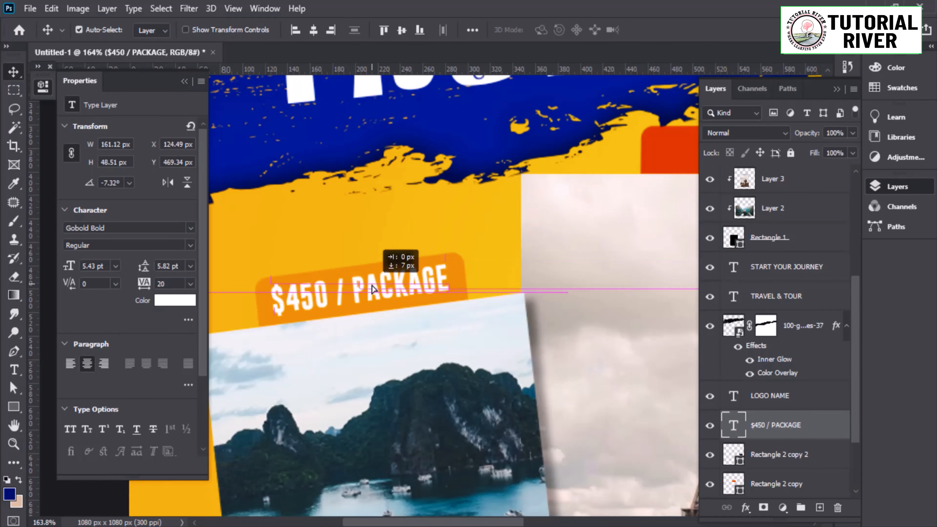
# Duplicate the "$450 / PACKAGE" text, rotate the copy to 14.37° and fit it on the dark navy tab above the boat photo.
pyautogui.moveTo(422, 302); pyautogui.dragTo(374, 300)
pyautogui.moveTo(416, 299); pyautogui.dragTo(552, 308)
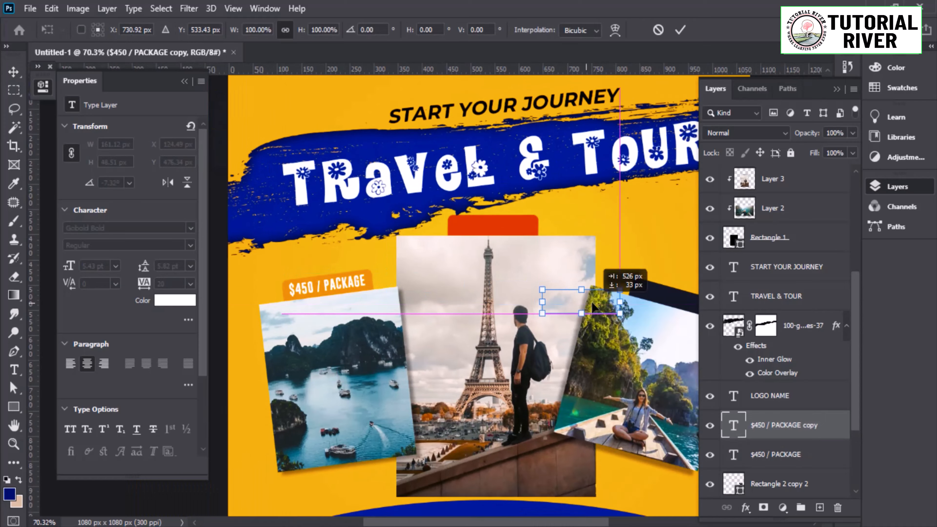
pyautogui.scroll(5, 551, 308)
pyautogui.moveTo(608, 303); pyautogui.dragTo(608, 296)
pyautogui.moveTo(613, 301); pyautogui.dragTo(392, 268)
pyautogui.moveTo(521, 280); pyautogui.dragTo(518, 299)
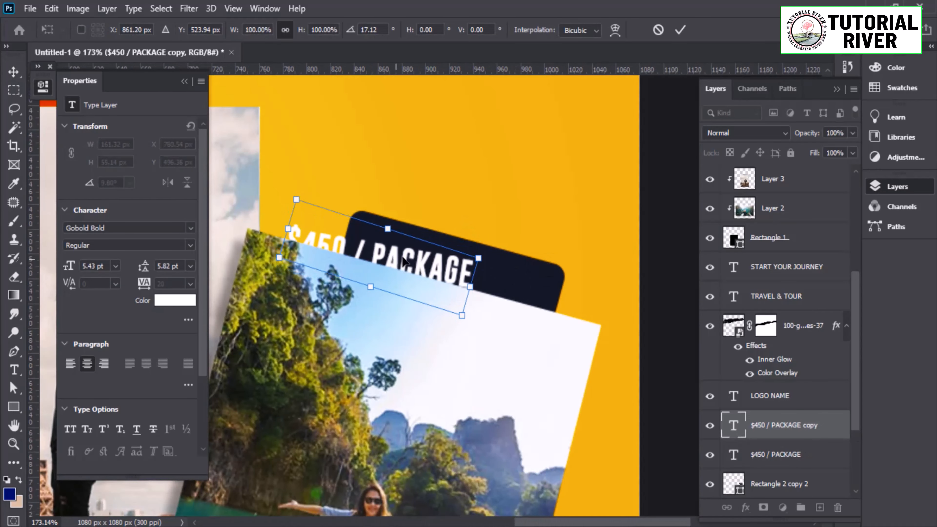
pyautogui.scroll(5, 420, 257)
pyautogui.moveTo(420, 257); pyautogui.dragTo(330, 246)
pyautogui.moveTo(586, 306); pyautogui.dragTo(565, 306)
pyautogui.moveTo(604, 304); pyautogui.dragTo(435, 302)
pyautogui.press('Return')
# Duplicate the boat photo's package text and move the copy onto the orange-red tab above the Eiffel Tower photo.
pyautogui.moveTo(394, 304); pyautogui.dragTo(516, 346)
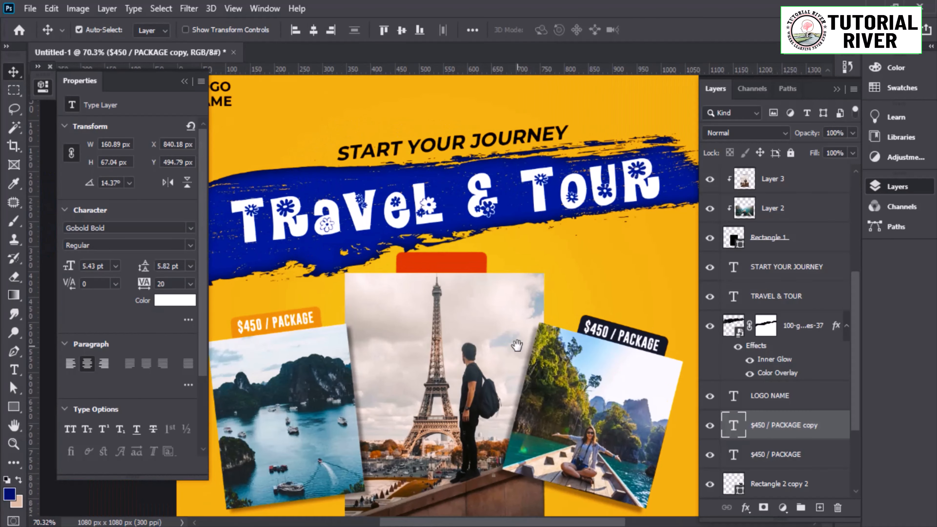
pyautogui.moveTo(295, 335); pyautogui.dragTo(356, 322)
pyautogui.moveTo(340, 264); pyautogui.dragTo(310, 272)
pyautogui.moveTo(590, 321); pyautogui.dragTo(260, 325)
pyautogui.moveTo(531, 272); pyautogui.dragTo(551, 261)
pyautogui.click(568, 261)
pyautogui.moveTo(551, 264); pyautogui.dragTo(511, 288)
pyautogui.moveTo(511, 288); pyautogui.dragTo(526, 286)
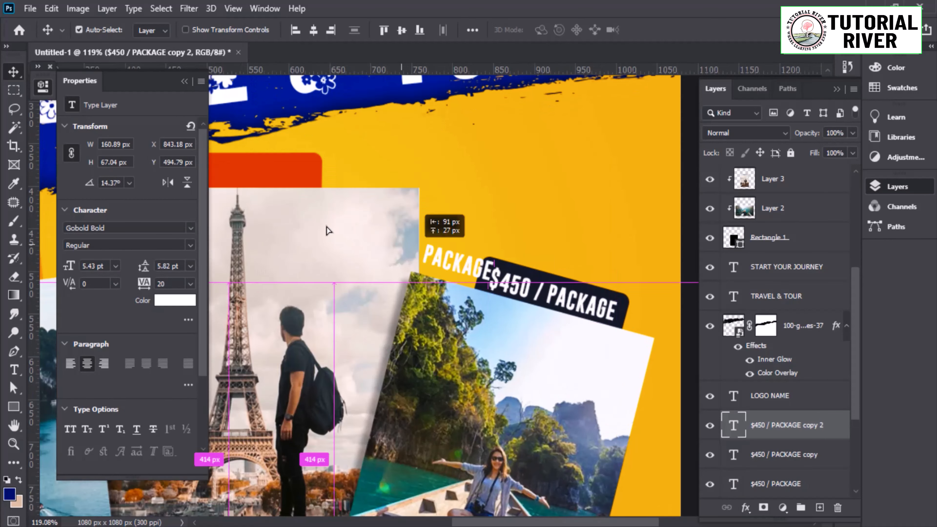
pyautogui.moveTo(327, 227); pyautogui.dragTo(280, 199)
pyautogui.moveTo(281, 199); pyautogui.dragTo(618, 260)
# Rotate the text copy to 0.71° and centre it on the orange-red tab above the Eiffel Tower photo.
pyautogui.hotkey('ctrl', 't')
pyautogui.moveTo(655, 221); pyautogui.dragTo(655, 222)
pyautogui.moveTo(553, 262); pyautogui.dragTo(503, 214)
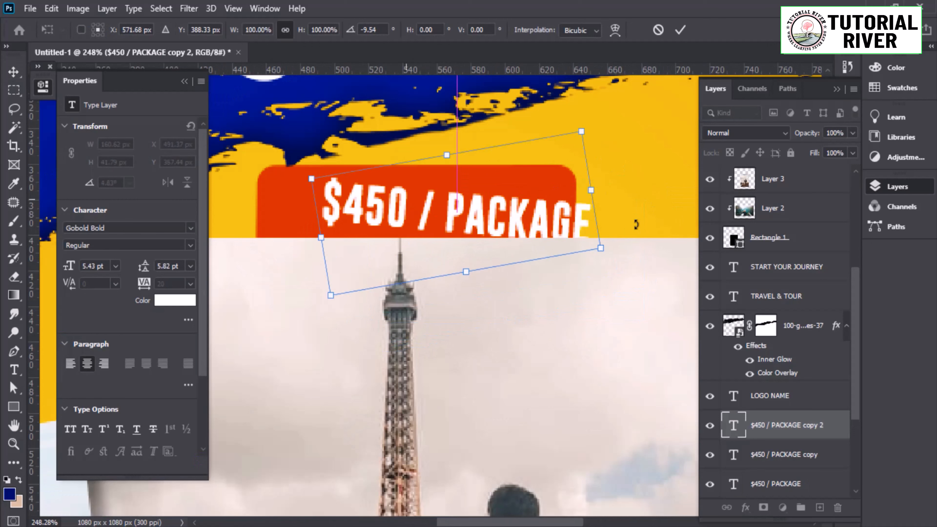
pyautogui.moveTo(635, 222); pyautogui.dragTo(625, 196)
pyautogui.moveTo(510, 213); pyautogui.dragTo(446, 221)
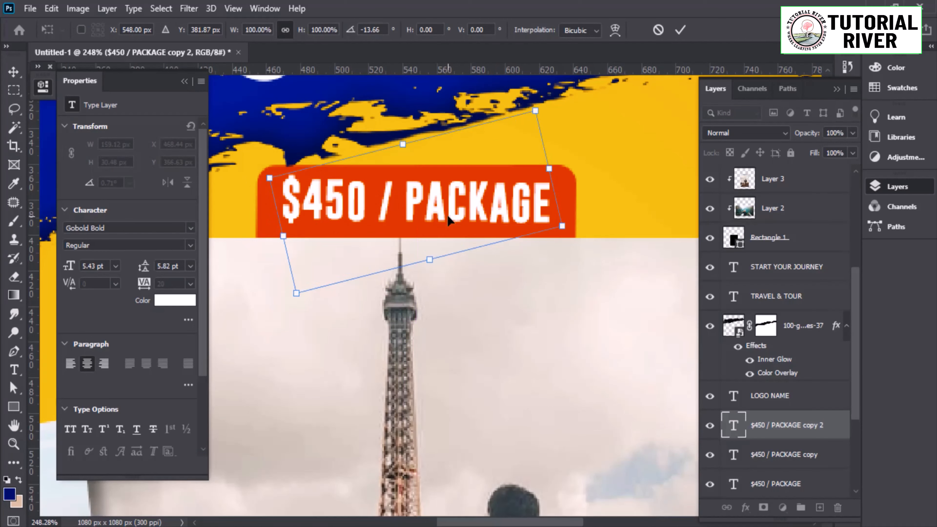
pyautogui.press('Return')
pyautogui.scroll(-8, 467, 258)
pyautogui.scroll(-2, 467, 259)
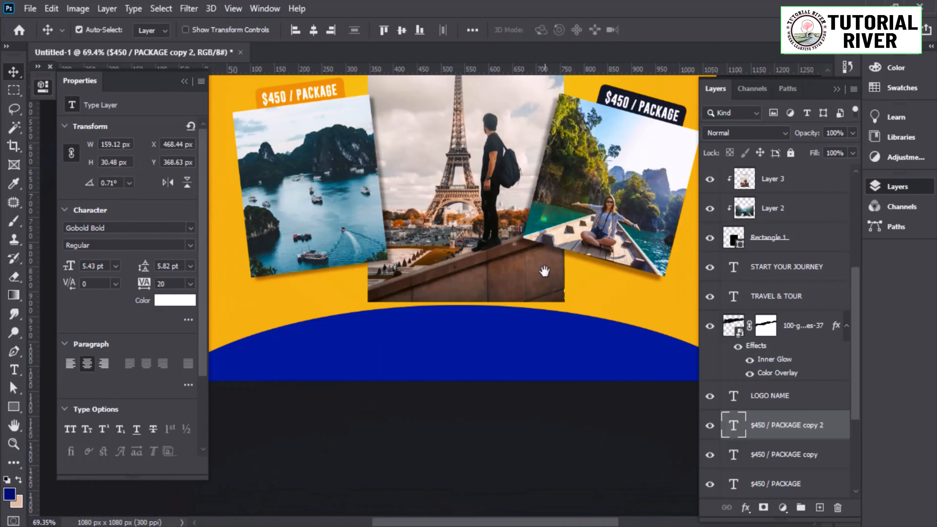
pyautogui.scroll(10, 350, 338)
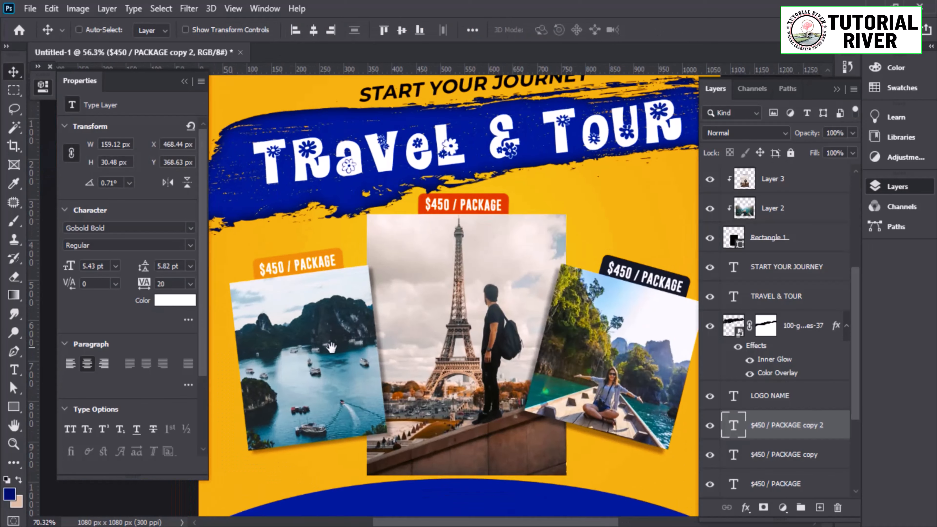
# Duplicate the lake photo's frame rectangle above its photo layer and hide the copy's drop shadow.
pyautogui.moveTo(351, 392); pyautogui.dragTo(485, 350)
pyautogui.click(486, 349)
pyautogui.click(777, 215)
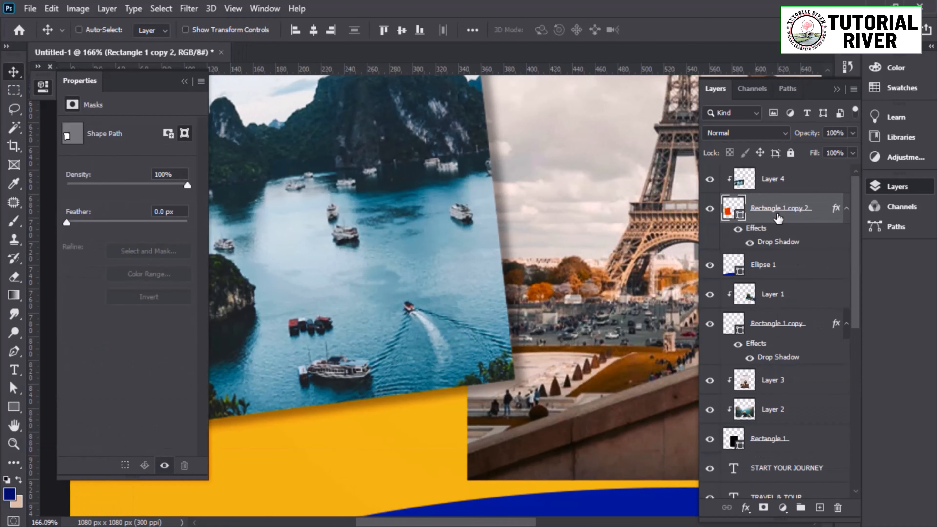
pyautogui.hotkey('ctrl', 'j')
pyautogui.moveTo(777, 215); pyautogui.dragTo(776, 168)
pyautogui.click(750, 214)
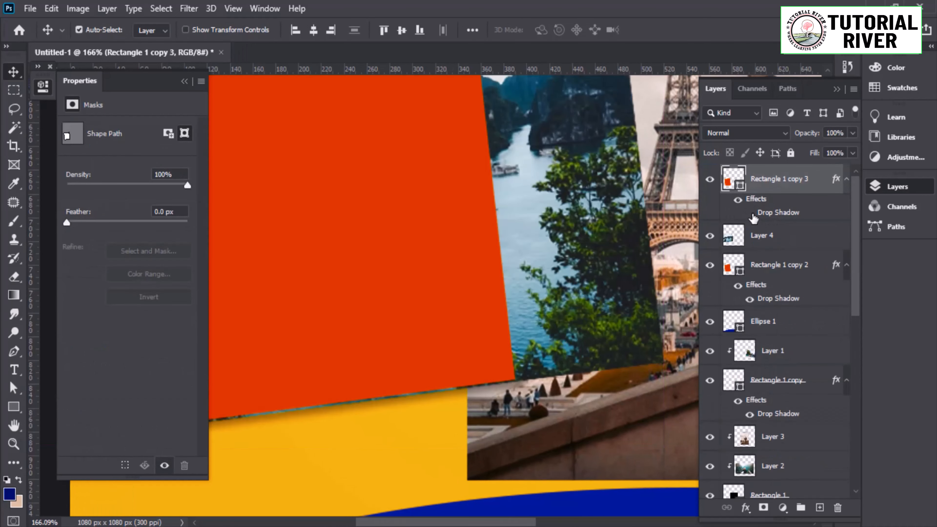
# Pull the rectangle copy's upper corners down with the Pen tool, leaving a tilted strip about 105 px tall overall along the lake photo's lower edge.
pyautogui.scroll(-5, 635, 296)
pyautogui.press('p')
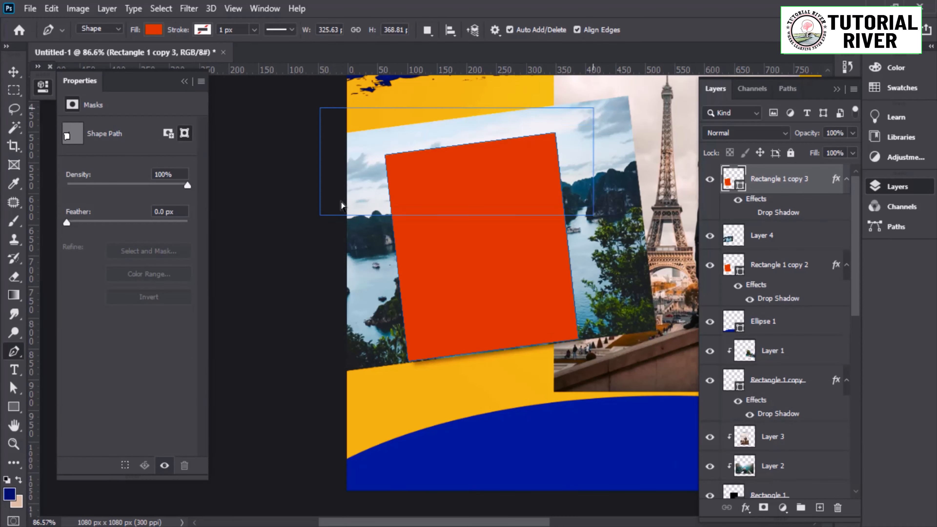
pyautogui.moveTo(615, 296); pyautogui.dragTo(664, 295)
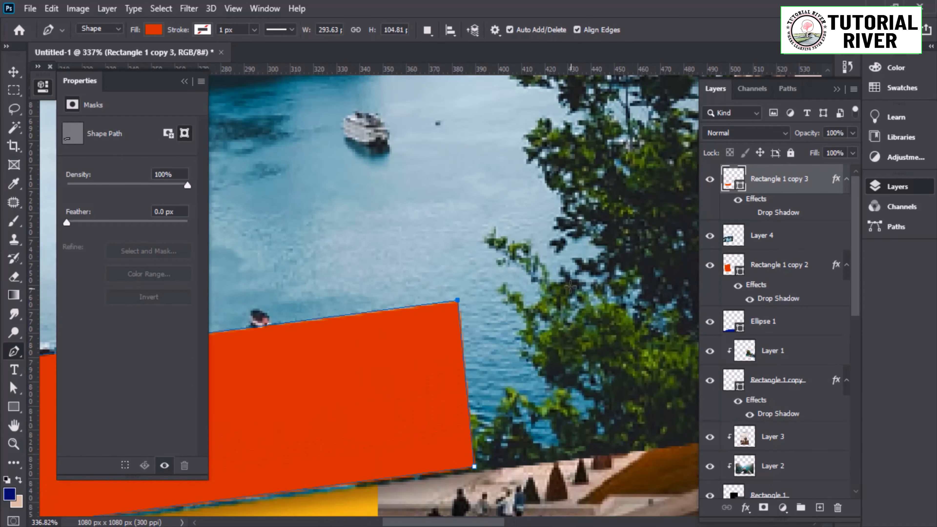
pyautogui.scroll(-4, 598, 272)
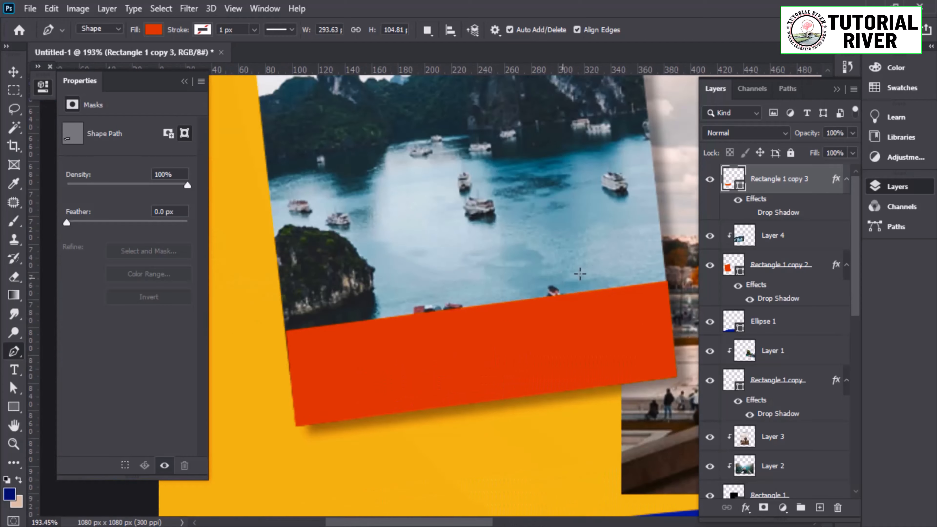
pyautogui.moveTo(303, 333); pyautogui.dragTo(346, 333)
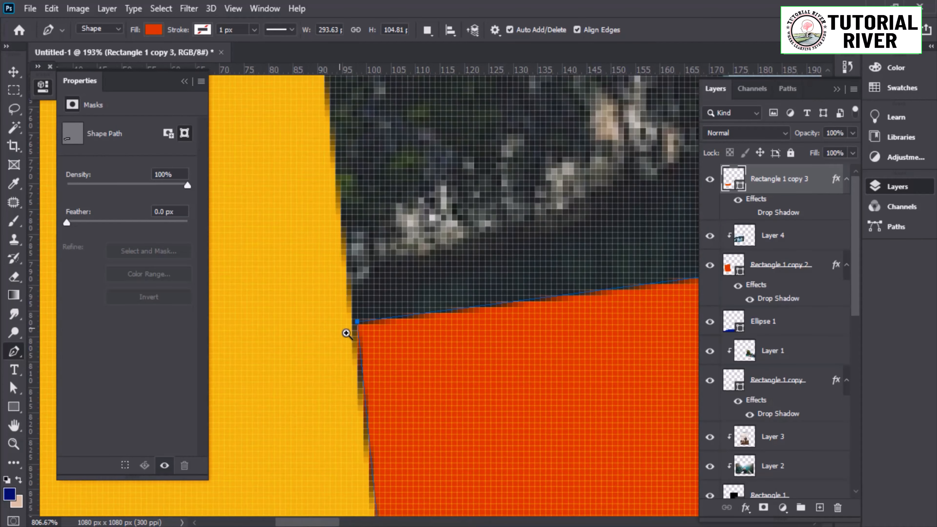
pyautogui.scroll(-6, 352, 324)
# Fill the strip on the lake photo with white and set its layer opacity to 84%.
pyautogui.press('v')
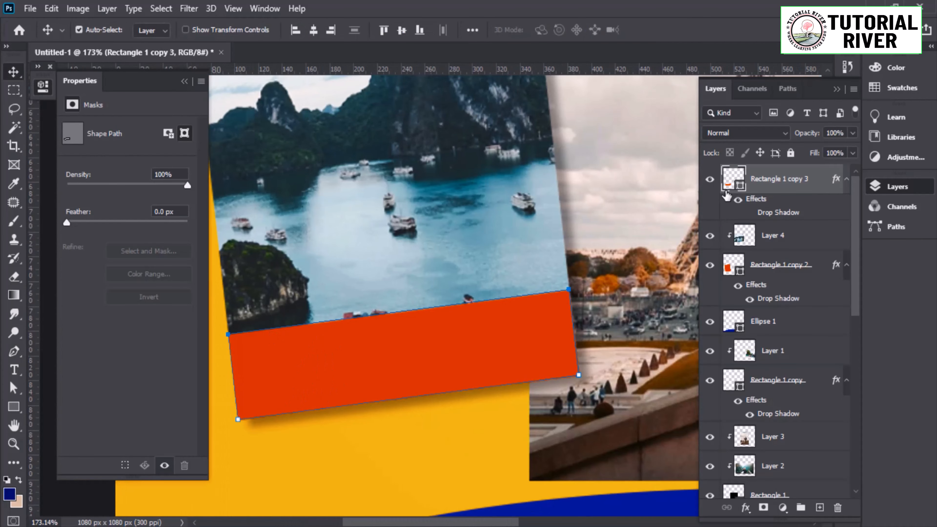
pyautogui.press('u')
pyautogui.click(153, 29)
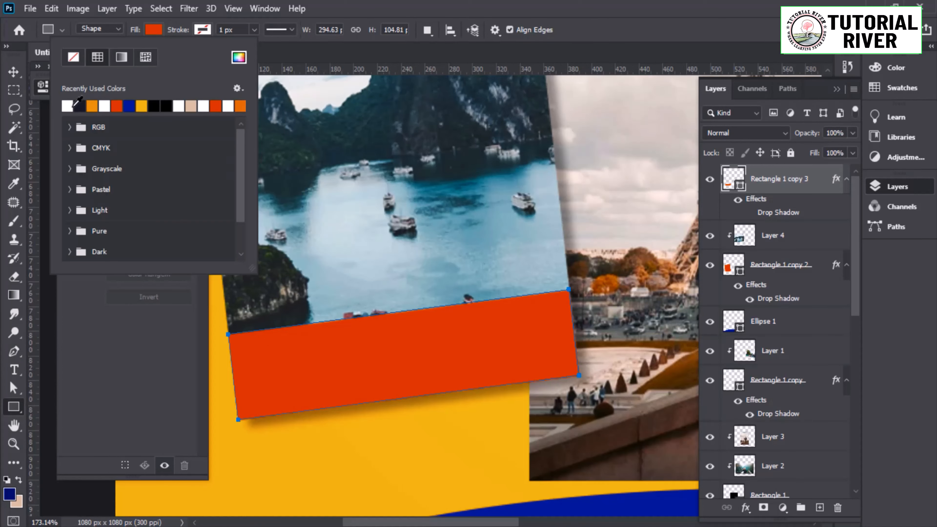
pyautogui.click(76, 103)
pyautogui.moveTo(816, 133)
pyautogui.mouseDown()
pyautogui.moveTo(785, 136)
pyautogui.moveTo(798, 136)
pyautogui.mouseUp()
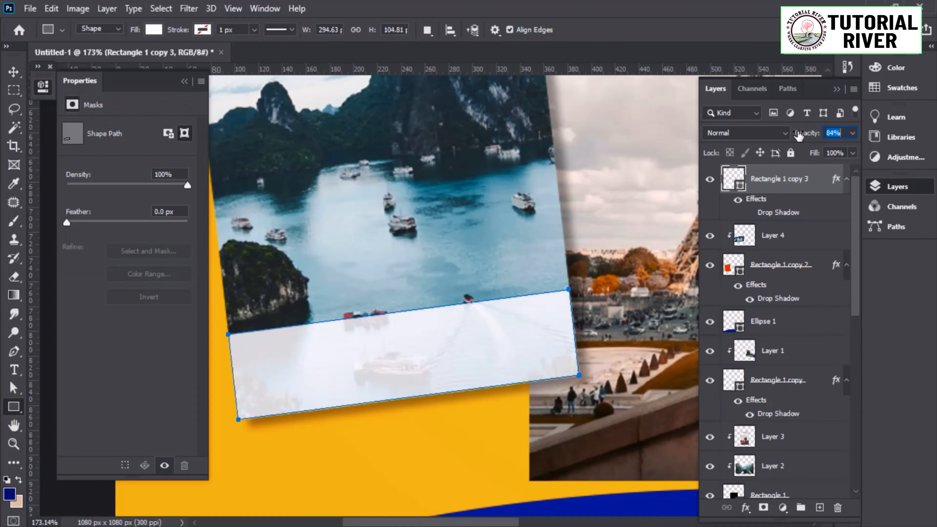
# Select the boat photo together with its frame and price tab and move the group upward.
pyautogui.click(13, 75)
pyautogui.click(406, 252)
pyautogui.scroll(-8, 408, 253)
pyautogui.scroll(3, 406, 314)
pyautogui.moveTo(347, 422); pyautogui.dragTo(381, 358)
pyautogui.moveTo(493, 378); pyautogui.dragTo(382, 359)
pyautogui.scroll(-2, 445, 336)
pyautogui.moveTo(542, 248); pyautogui.dragTo(569, 225)
pyautogui.moveTo(538, 272); pyautogui.dragTo(540, 254)
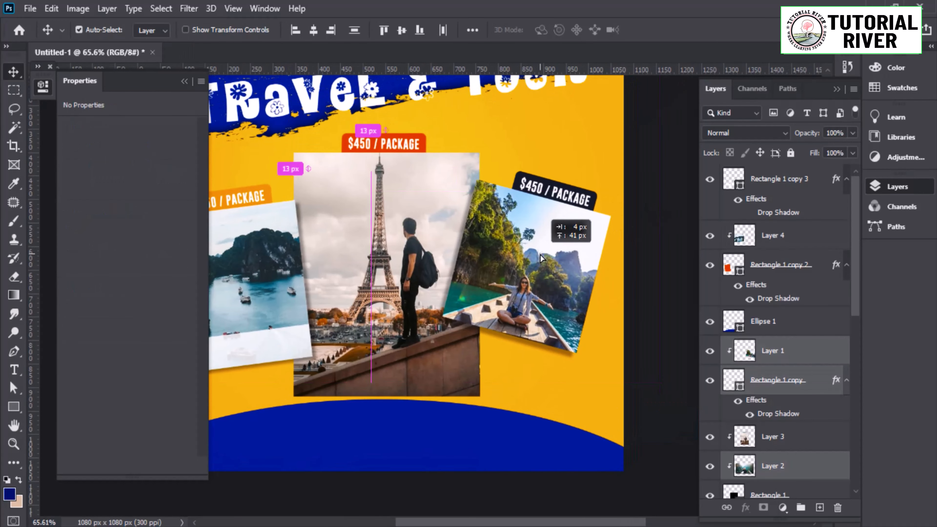
pyautogui.hotkey('ctrl', 'z')
pyautogui.moveTo(577, 166); pyautogui.dragTo(543, 278)
pyautogui.moveTo(498, 392); pyautogui.dragTo(543, 252)
pyautogui.moveTo(469, 286); pyautogui.dragTo(535, 223)
# Select the lake photo with its frame, white strip and price tab and move the group slightly upward.
pyautogui.moveTo(326, 305); pyautogui.dragTo(454, 318)
pyautogui.moveTo(442, 343); pyautogui.dragTo(425, 312)
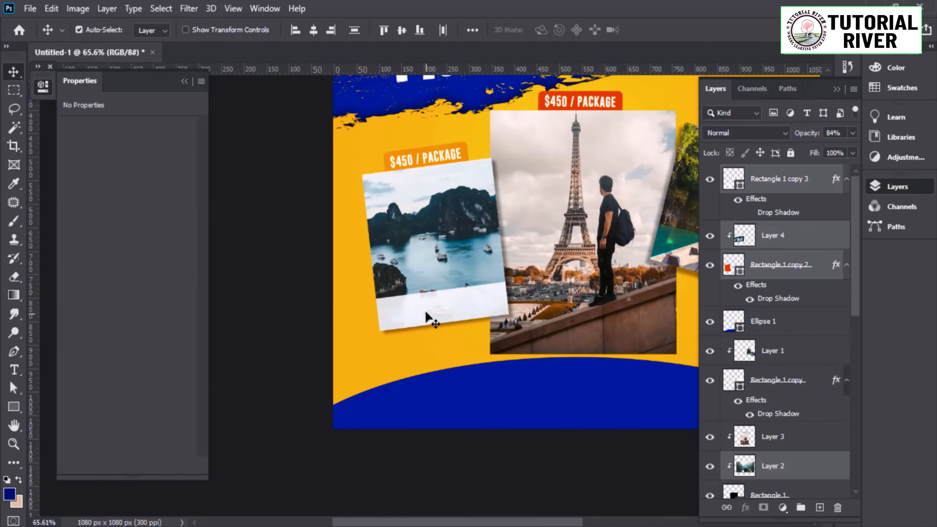
pyautogui.moveTo(294, 165); pyautogui.dragTo(435, 288)
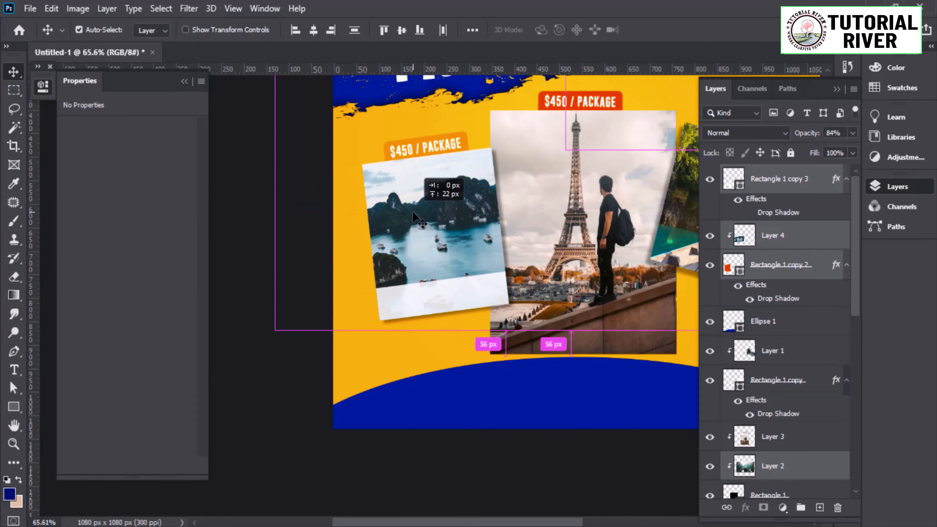
pyautogui.scroll(-4, 742, 466)
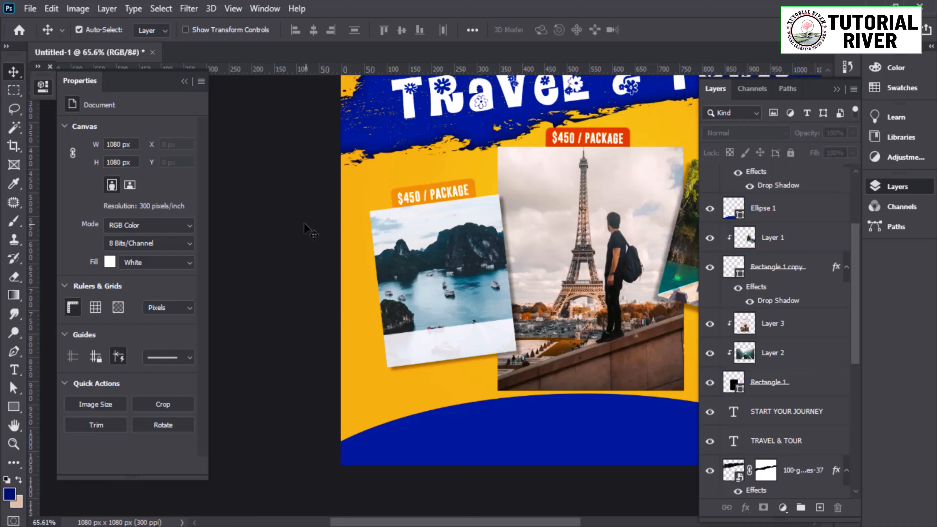
pyautogui.hotkey('ctrl', 'j')
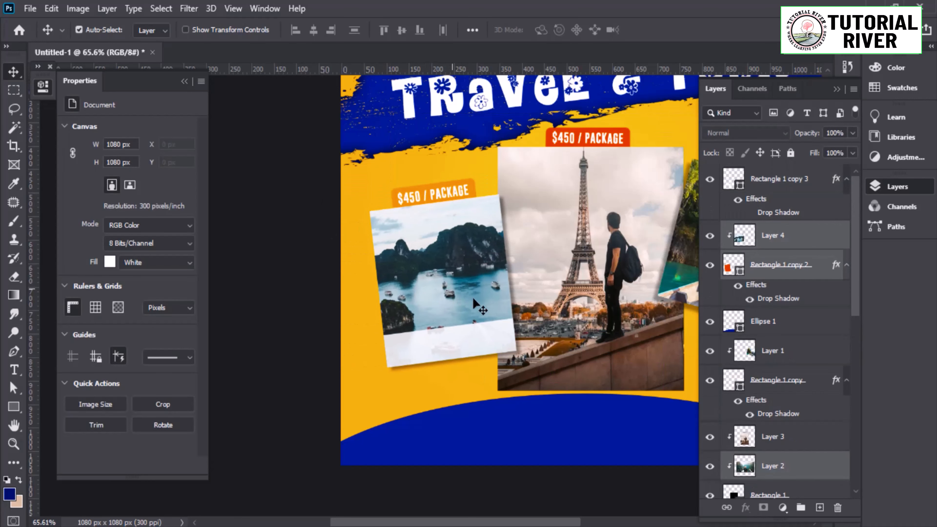
pyautogui.moveTo(476, 363); pyautogui.dragTo(457, 306)
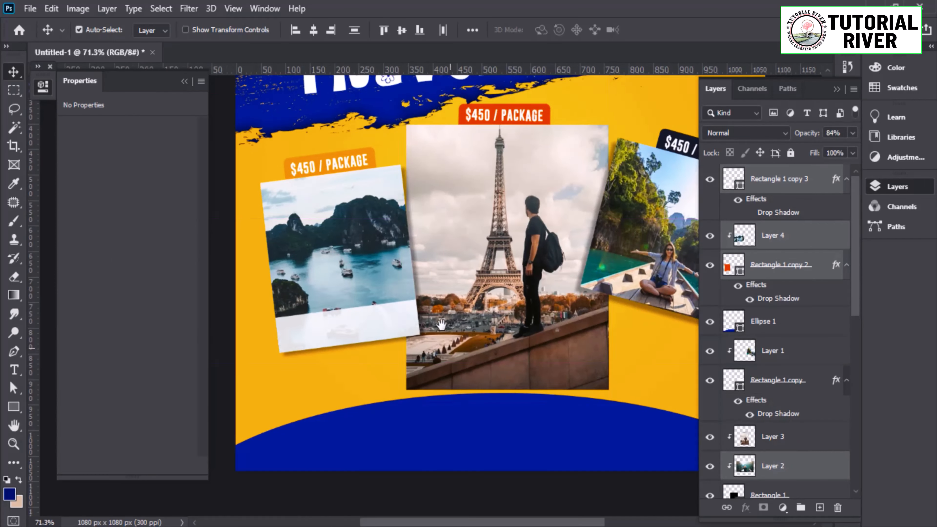
# Draw a white rectangle about 382 × 111 px across the lower part of the Eiffel Tower photo.
pyautogui.scroll(5, 480, 388)
pyautogui.moveTo(480, 388); pyautogui.dragTo(381, 304)
pyautogui.moveTo(278, 291); pyautogui.dragTo(345, 303)
pyautogui.scroll(-6, 386, 278)
pyautogui.scroll(2, 467, 324)
pyautogui.moveTo(467, 324); pyautogui.dragTo(484, 215)
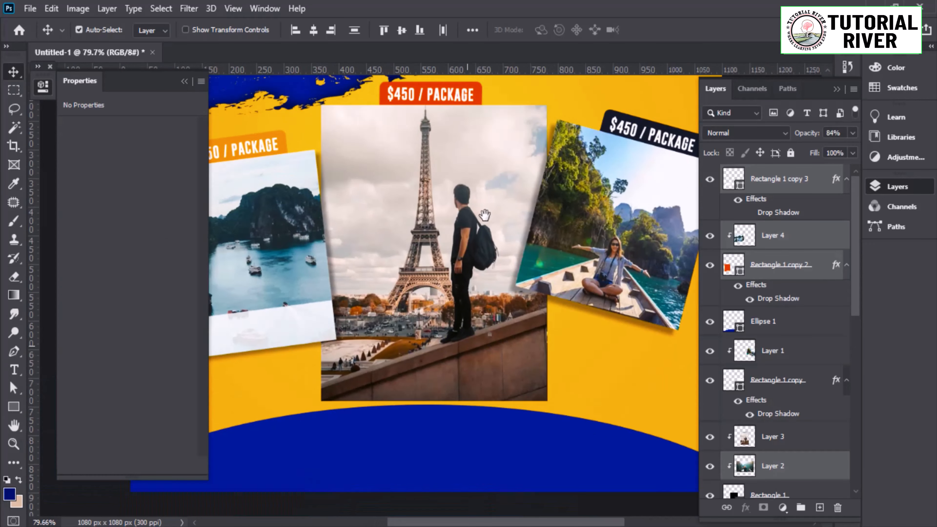
pyautogui.press('u')
pyautogui.scroll(4, 342, 384)
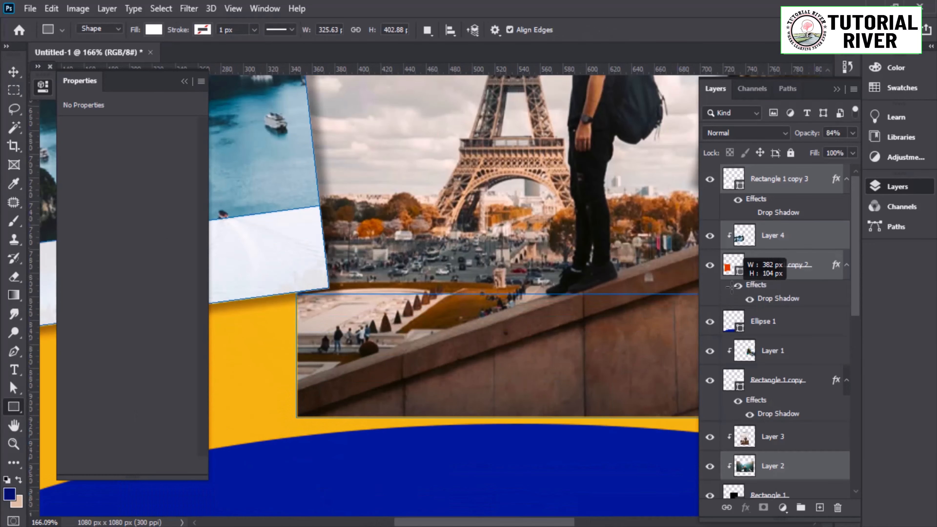
pyautogui.moveTo(732, 287); pyautogui.dragTo(734, 287)
pyautogui.press('v')
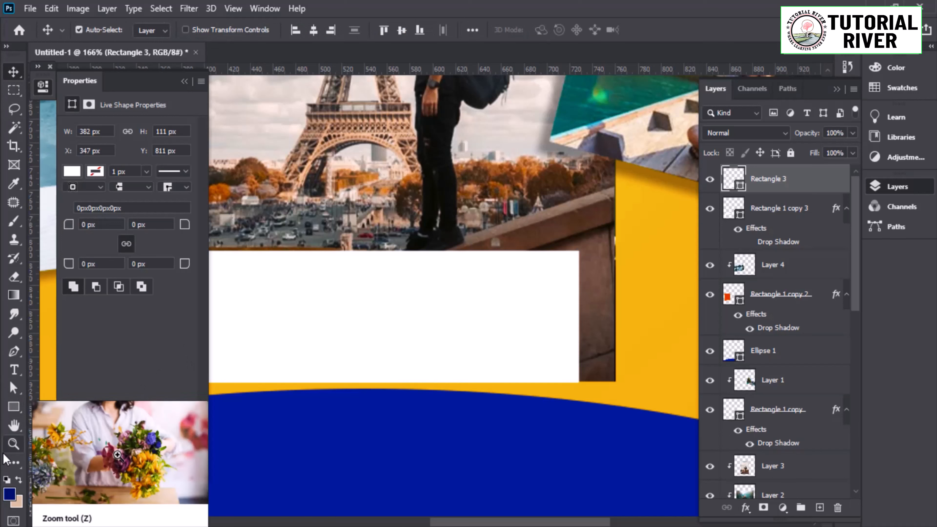
# Move the white rectangle to X 378 px, Y 810 px, aligning it with the Eiffel Tower photo's lower-right corner.
pyautogui.moveTo(394, 293); pyautogui.dragTo(412, 293)
pyautogui.scroll(5, 520, 364)
pyautogui.moveTo(520, 363); pyautogui.dragTo(215, 370)
pyautogui.moveTo(466, 318); pyautogui.dragTo(531, 321)
pyautogui.moveTo(506, 313); pyautogui.dragTo(421, 306)
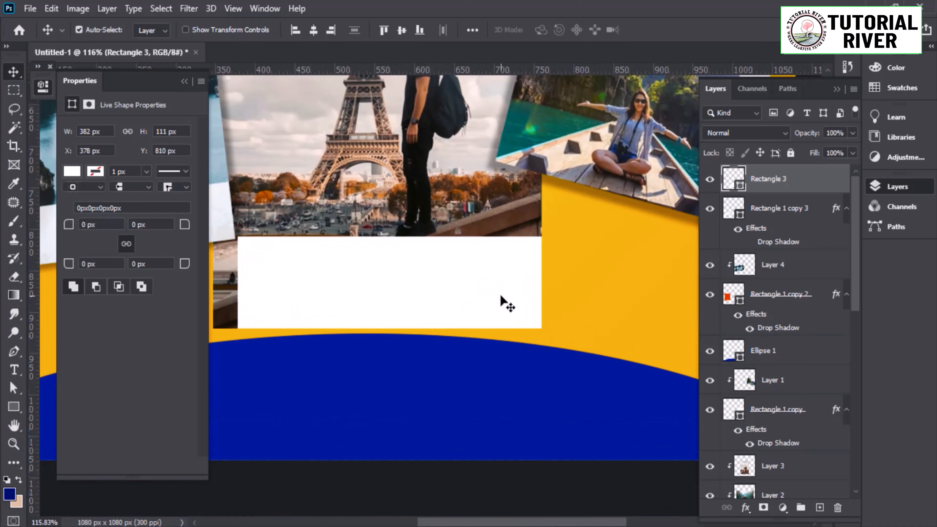
# Stretch the white rectangle to about 413 px wide so it spans the full width of the Eiffel Tower photo.
pyautogui.moveTo(538, 269); pyautogui.dragTo(616, 270)
pyautogui.moveTo(258, 266); pyautogui.dragTo(646, 288)
pyautogui.moveTo(482, 311); pyautogui.dragTo(359, 319)
pyautogui.hotkey('ctrl', 't')
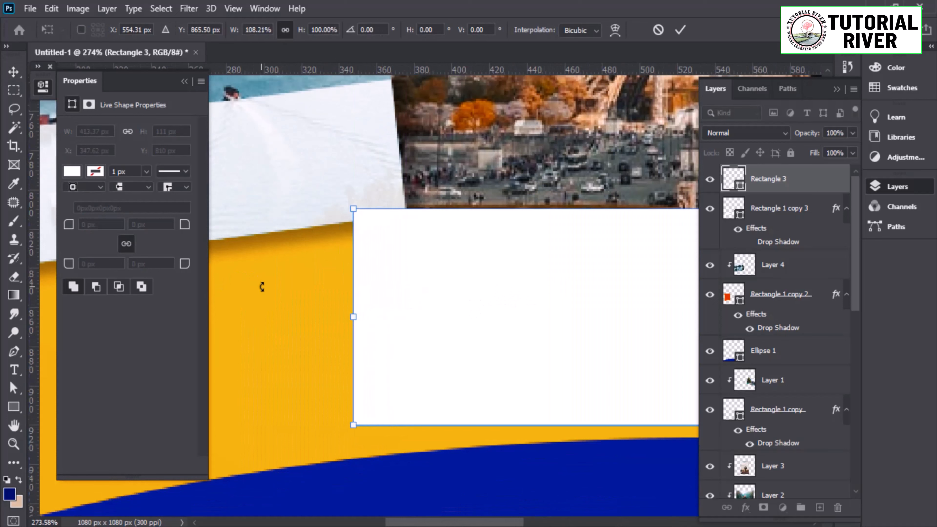
pyautogui.moveTo(472, 338); pyautogui.dragTo(323, 370)
pyautogui.press('Return')
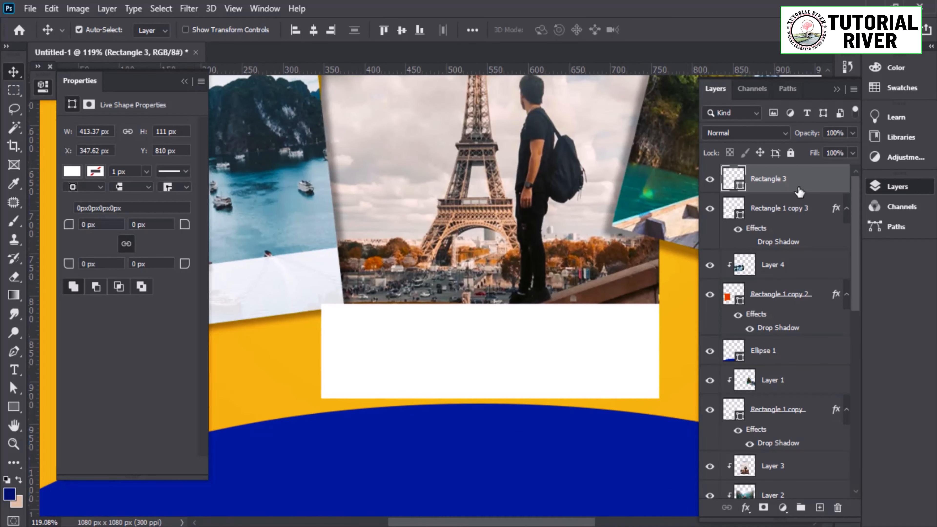
# Reorder the white rectangle's layer so it sits below the lake photo's frame and directly above the blue ellipse.
pyautogui.moveTo(797, 189); pyautogui.dragTo(737, 396)
pyautogui.scroll(-1, 444, 376)
pyautogui.moveTo(774, 354); pyautogui.dragTo(775, 323)
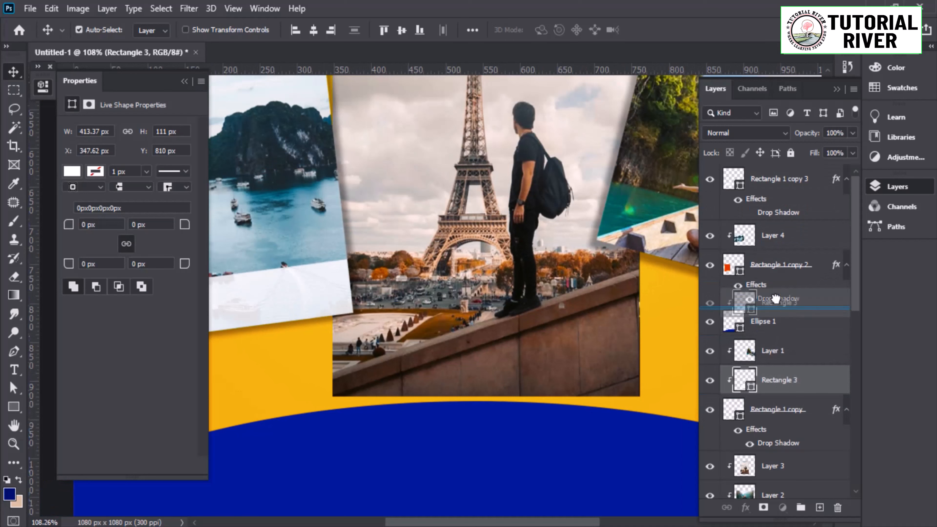
pyautogui.scroll(1, 627, 349)
# Set the white rectangle on the Eiffel Tower photo to 84% opacity, matching the lake photo's strip.
pyautogui.click(323, 295)
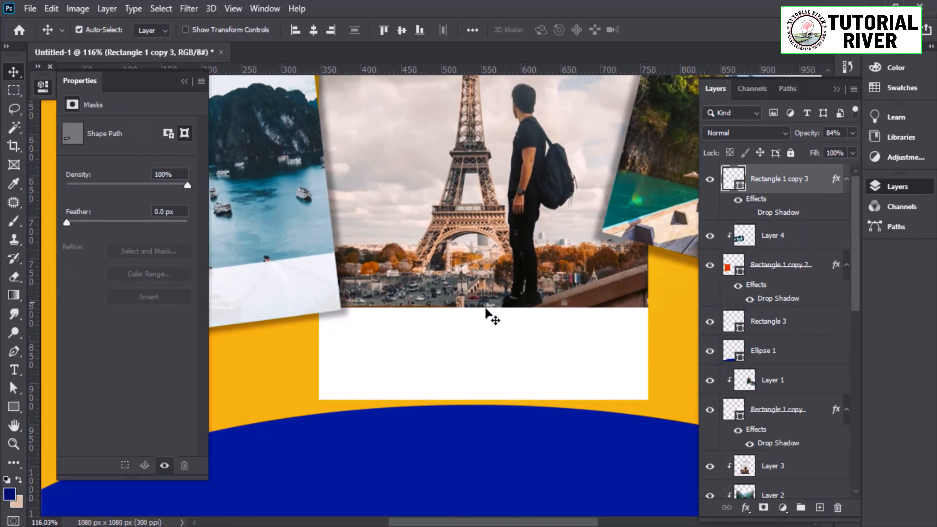
pyautogui.click(486, 312)
pyautogui.moveTo(801, 134); pyautogui.dragTo(790, 133)
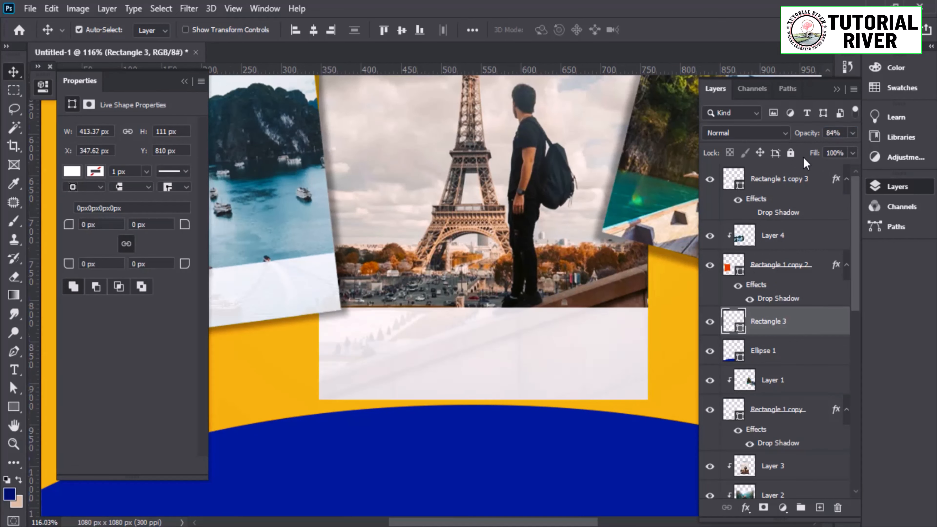
# Duplicate the Eiffel Tower photo's white strip, move the copy onto the boat photo and rotate it to about 18°.
pyautogui.click(479, 299)
pyautogui.scroll(-5, 480, 301)
pyautogui.scroll(5, 481, 304)
pyautogui.moveTo(481, 304); pyautogui.dragTo(549, 231)
pyautogui.click(387, 310)
pyautogui.hotkey('ctrl', 'j')
pyautogui.hotkey('ctrl', 't')
pyautogui.scroll(10, 470, 228)
pyautogui.moveTo(222, 248); pyautogui.dragTo(242, 154)
pyautogui.moveTo(335, 200); pyautogui.dragTo(497, 197)
pyautogui.scroll(10, 432, 192)
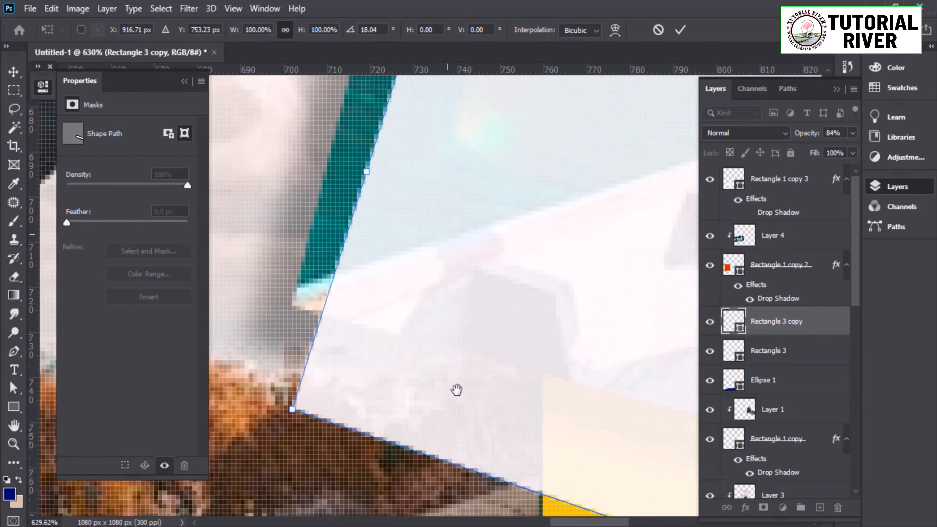
# Refine the strip copy's rotation to 14.51° and align its lower-left corner with the boat photo's corner.
pyautogui.moveTo(443, 240); pyautogui.dragTo(465, 391)
pyautogui.moveTo(439, 84); pyautogui.dragTo(413, 129)
pyautogui.moveTo(441, 287); pyautogui.dragTo(458, 150)
pyautogui.moveTo(457, 444); pyautogui.dragTo(465, 376)
pyautogui.moveTo(451, 338); pyautogui.dragTo(460, 301)
pyautogui.moveTo(474, 296); pyautogui.dragTo(384, 312)
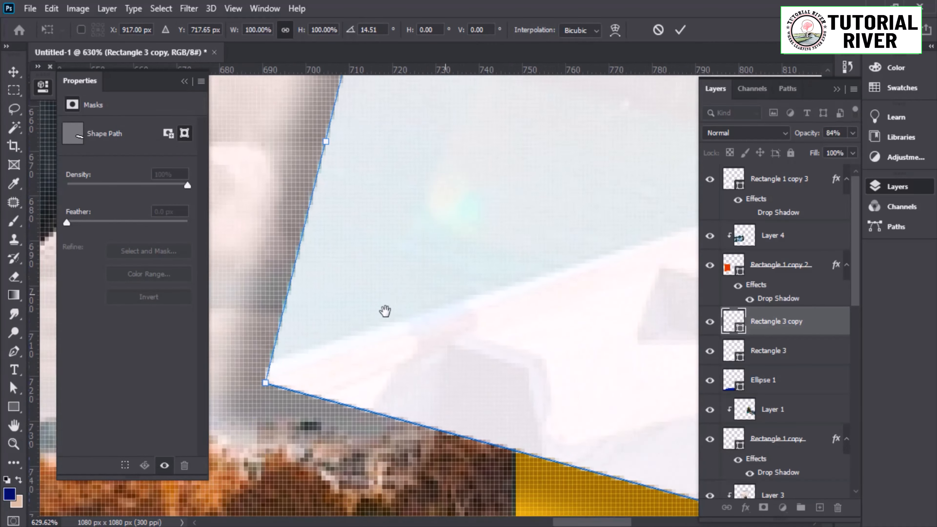
# Scale the strip copy to 74.49% so it matches the boat photo's width.
pyautogui.scroll(-7, 385, 311)
pyautogui.moveTo(524, 345); pyautogui.dragTo(132, 146)
pyautogui.moveTo(665, 193); pyautogui.dragTo(442, 213)
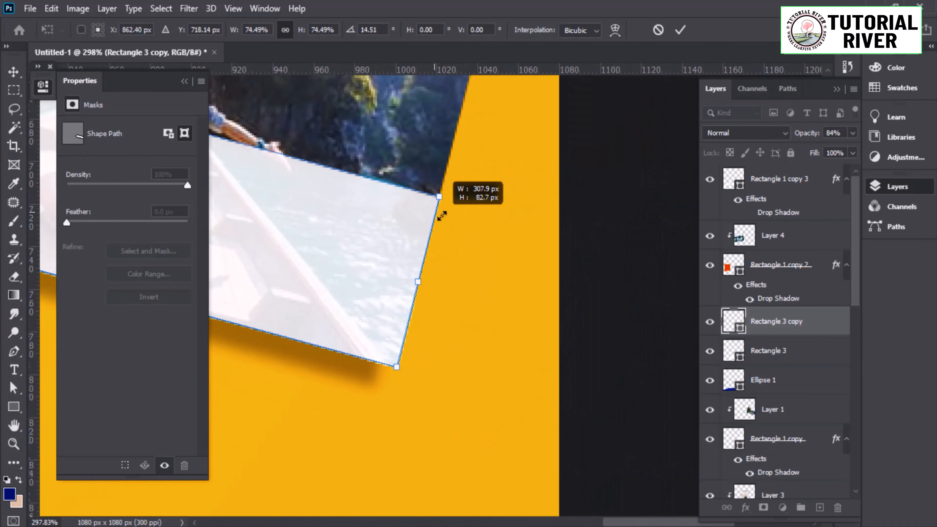
pyautogui.moveTo(442, 258)
pyautogui.mouseDown()
pyautogui.moveTo(493, 253)
pyautogui.moveTo(443, 256)
pyautogui.mouseUp()
pyautogui.moveTo(421, 245); pyautogui.dragTo(560, 262)
pyautogui.press('Return')
# Try to lower the upper edge of the boat photo's white strip with the Pen tool.
pyautogui.scroll(-6, 561, 268)
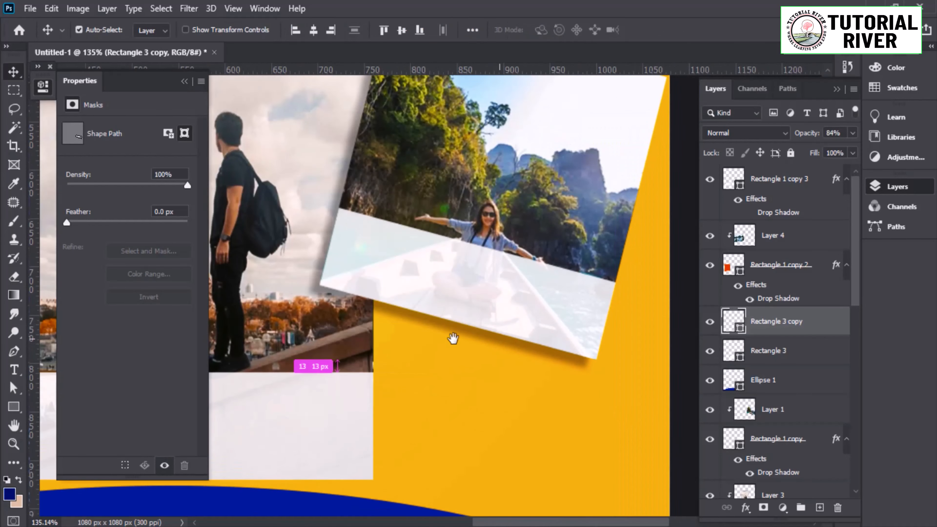
pyautogui.scroll(-9, 454, 339)
pyautogui.scroll(5, 538, 300)
pyautogui.scroll(-8, 537, 299)
pyautogui.scroll(2, 394, 239)
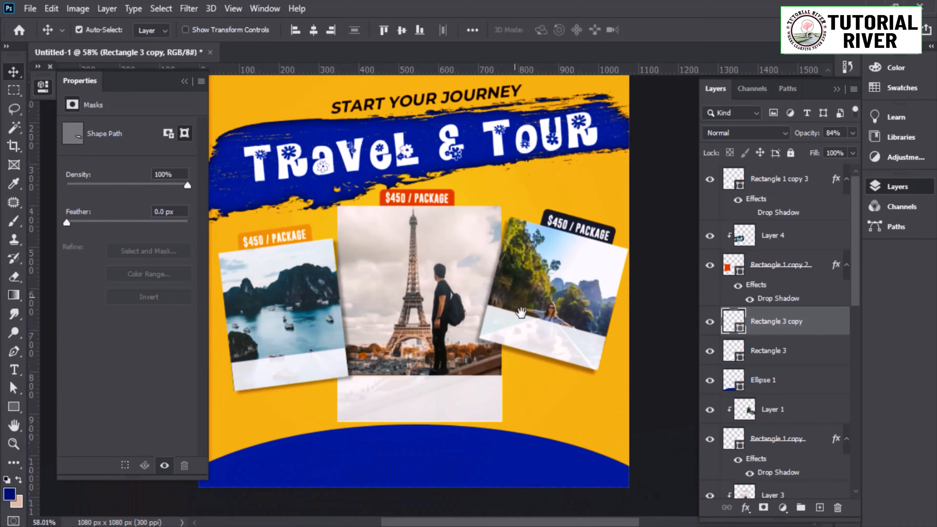
pyautogui.scroll(5, 546, 314)
pyautogui.press('p')
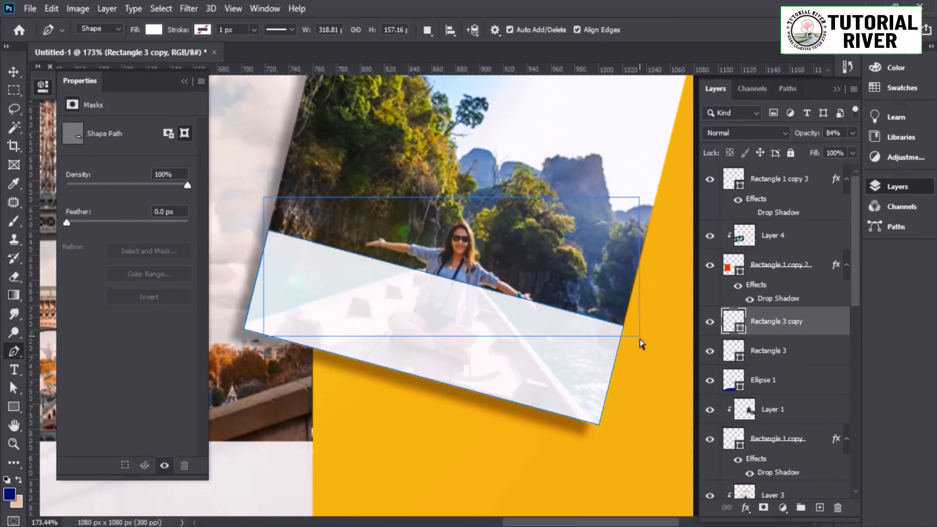
pyautogui.scroll(5, 594, 284)
pyautogui.scroll(-2, 594, 283)
pyautogui.moveTo(577, 352); pyautogui.dragTo(577, 352)
pyautogui.scroll(-12, 577, 353)
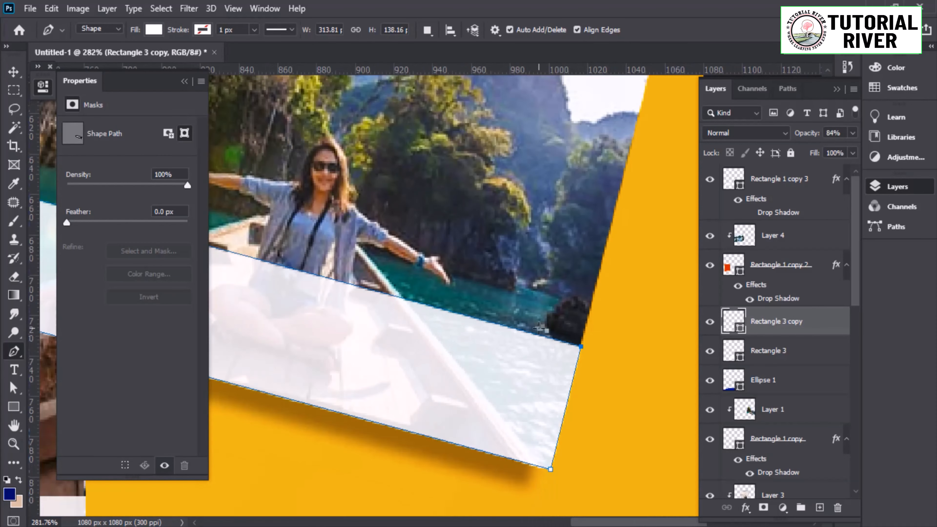
pyautogui.scroll(2, 558, 351)
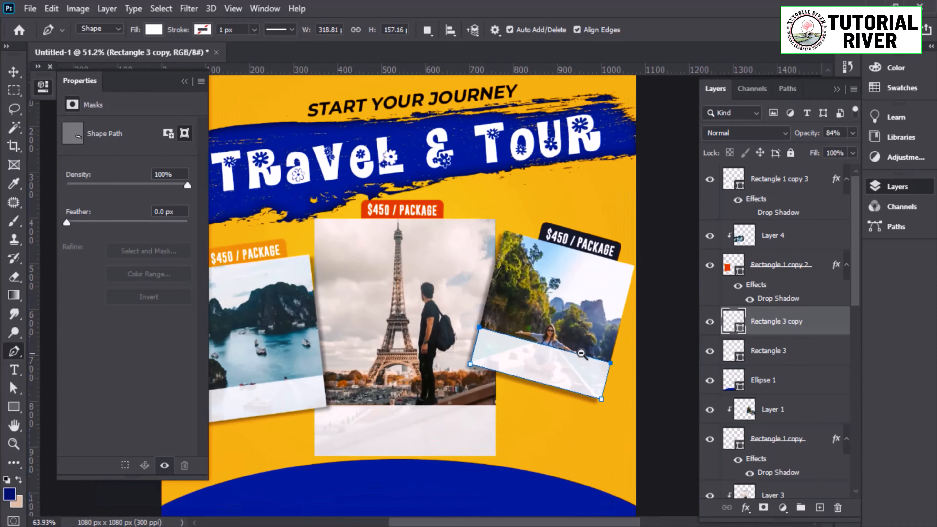
# Raise the upper edge of the lake photo's white strip by about 15 px with the Pen tool.
pyautogui.scroll(-2, 558, 351)
pyautogui.scroll(6, 340, 356)
pyautogui.moveTo(403, 387); pyautogui.dragTo(498, 299)
pyautogui.click(13, 72)
pyautogui.moveTo(290, 367); pyautogui.dragTo(383, 320)
pyautogui.click(404, 318)
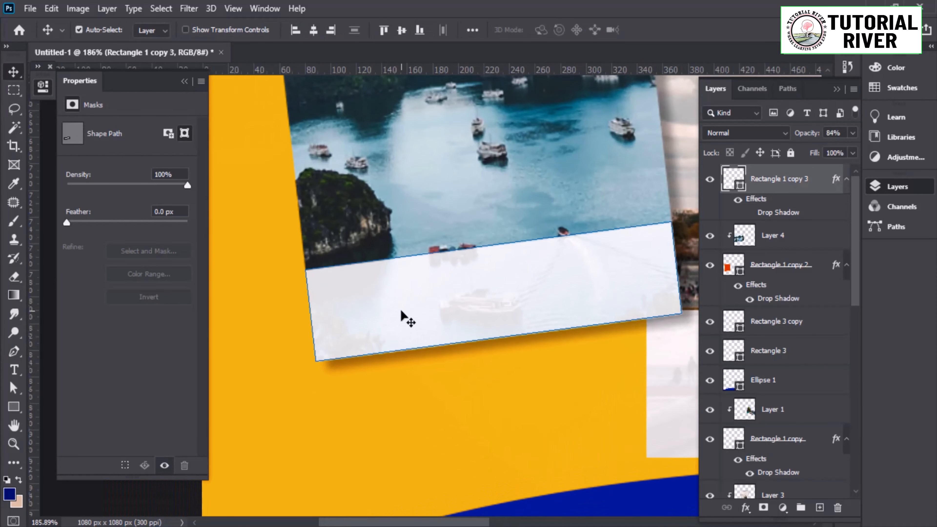
pyautogui.press('p')
pyautogui.scroll(4, 332, 266)
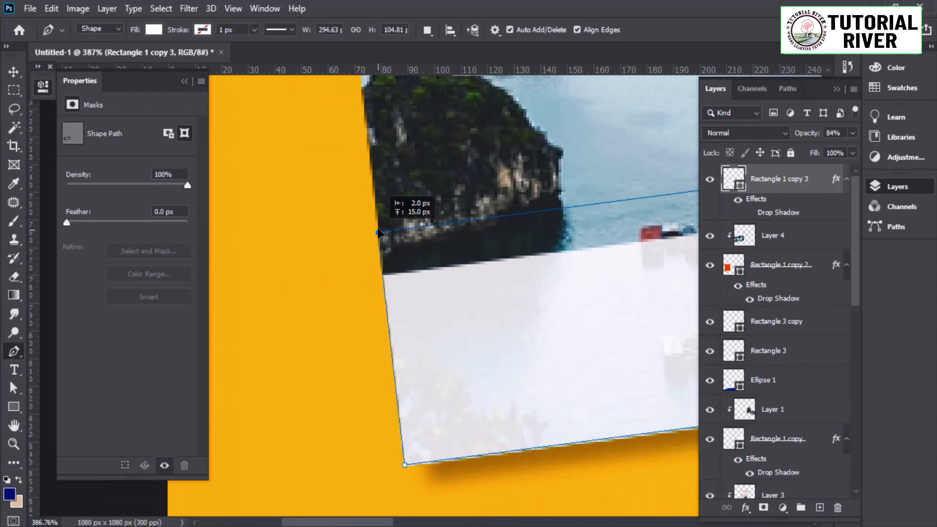
pyautogui.moveTo(378, 229); pyautogui.dragTo(377, 227)
pyautogui.click(15, 73)
pyautogui.scroll(-5, 274, 178)
pyautogui.click(337, 334)
pyautogui.moveTo(337, 335); pyautogui.dragTo(274, 367)
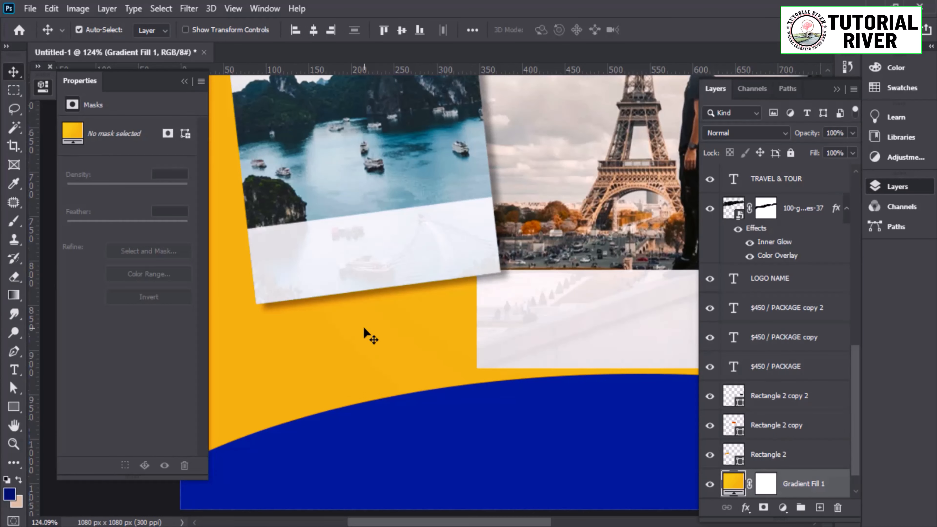
# Add a "PLACE NAME" text layer on the yellow area below the lake photo.
pyautogui.press('t')
pyautogui.click(406, 338)
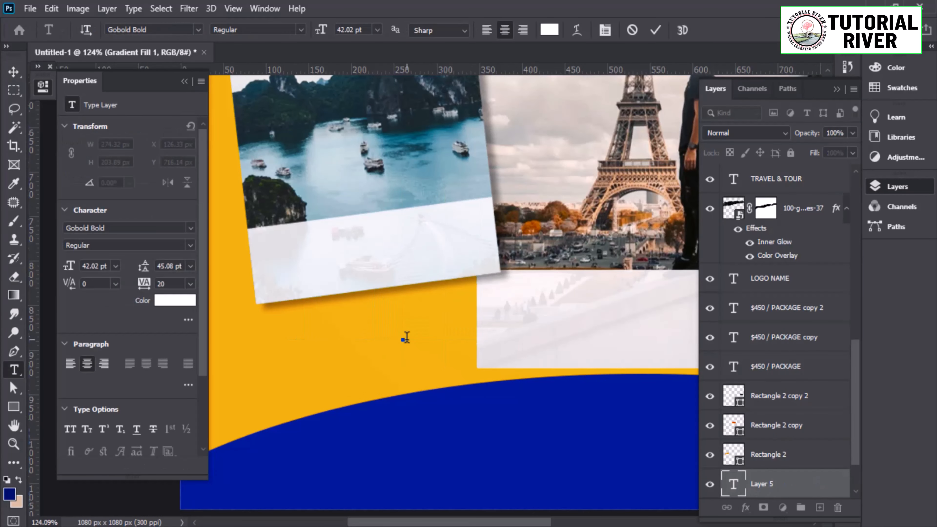
pyautogui.write('PLACE NAME')
pyautogui.click(13, 73)
pyautogui.scroll(-3, 406, 340)
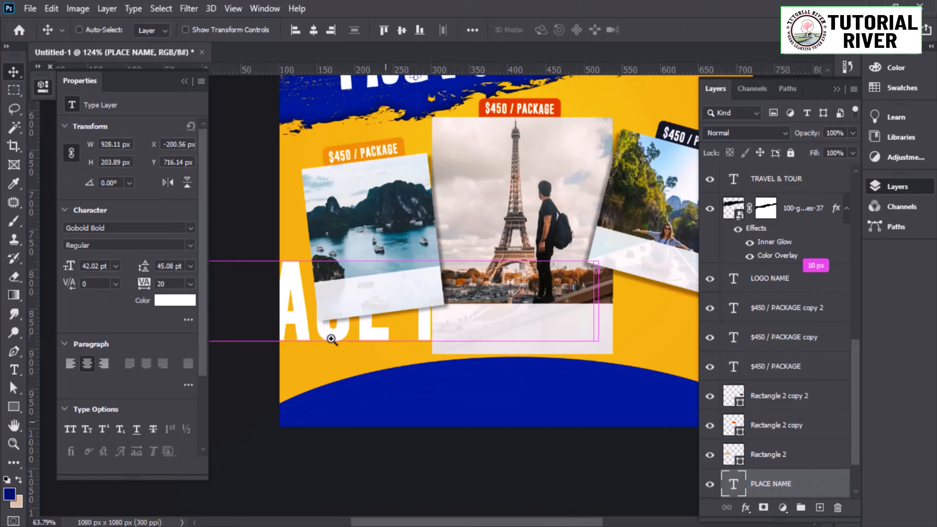
# Raise the PLACE NAME layer to the top of the layer stack and recolour its text black.
pyautogui.moveTo(778, 268); pyautogui.dragTo(775, 162)
pyautogui.scroll(6, 770, 253)
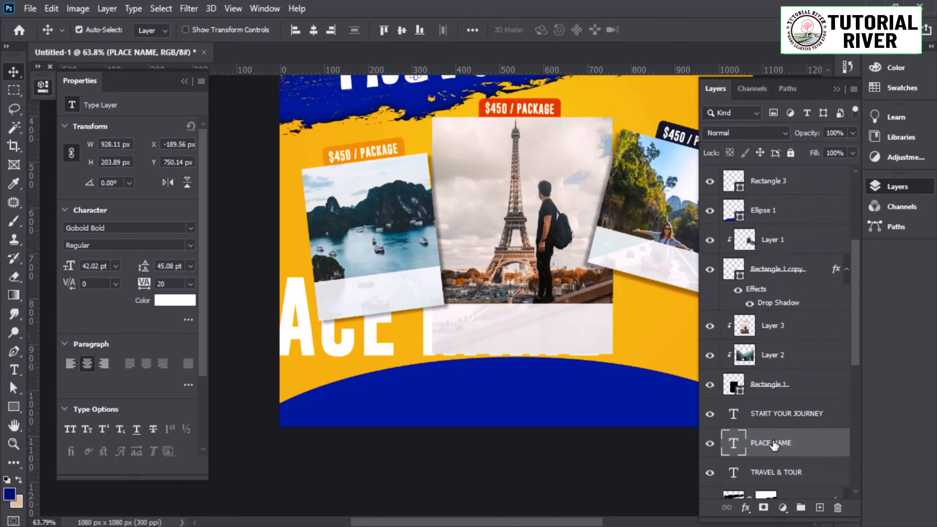
pyautogui.moveTo(774, 444); pyautogui.dragTo(777, 163)
pyautogui.scroll(4, 782, 250)
pyautogui.moveTo(778, 322); pyautogui.dragTo(774, 162)
pyautogui.click(175, 300)
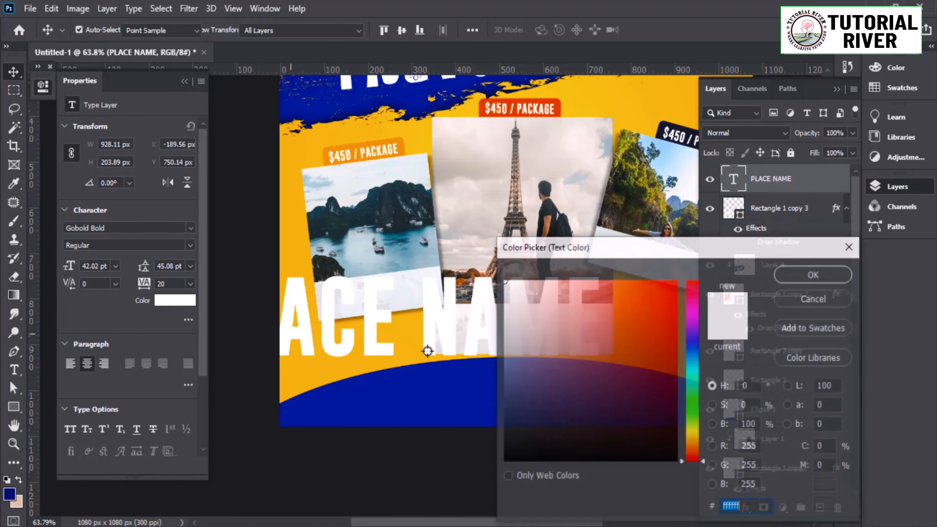
pyautogui.click(511, 443)
pyautogui.click(806, 276)
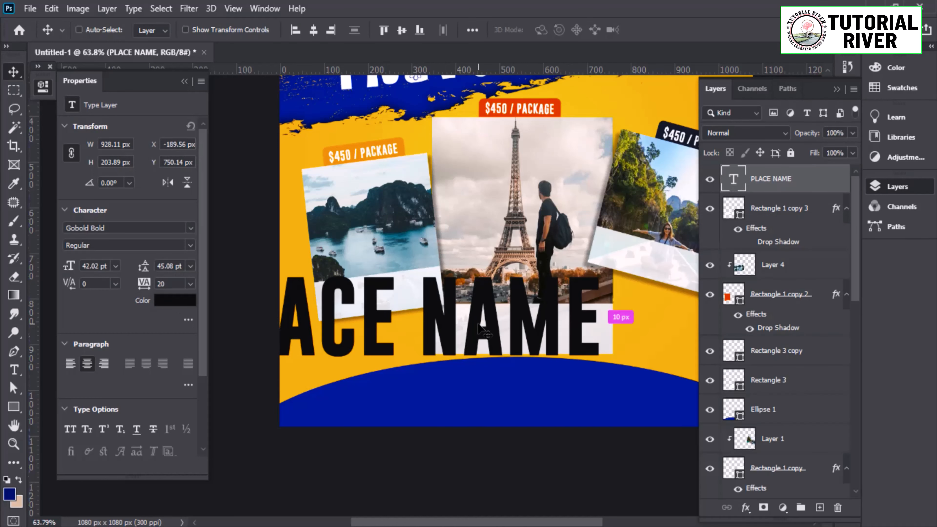
# Scale the PLACE NAME text to 9.95 pt, rotate it to -7.15° and fit it on the lake photo's white strip.
pyautogui.hotkey('ctrl', 't')
pyautogui.moveTo(604, 322); pyautogui.dragTo(364, 322)
pyautogui.moveTo(395, 331); pyautogui.dragTo(424, 295)
pyautogui.scroll(3, 347, 280)
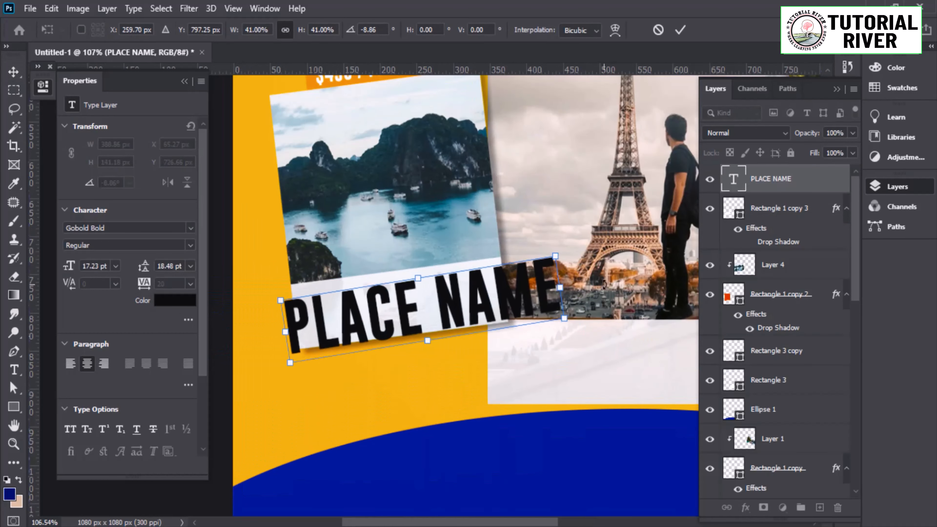
pyautogui.moveTo(585, 283); pyautogui.dragTo(586, 291)
pyautogui.moveTo(563, 295); pyautogui.dragTo(469, 295)
pyautogui.scroll(2, 427, 307)
pyautogui.press('Return')
pyautogui.scroll(-3, 446, 289)
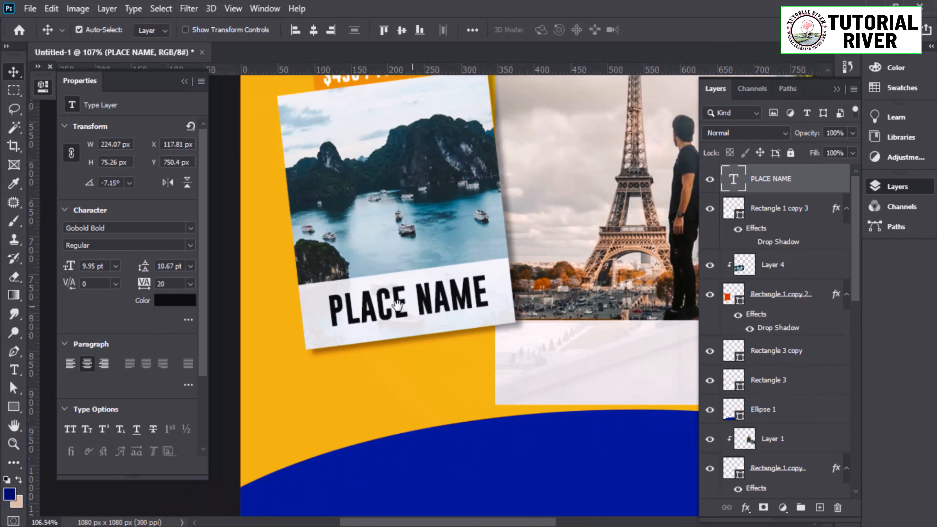
# Set the PLACE NAME font to Nexa Bold and scale the text to 83.81%, keeping it on the lake photo's strip.
pyautogui.scroll(2, 348, 304)
pyautogui.click(191, 228)
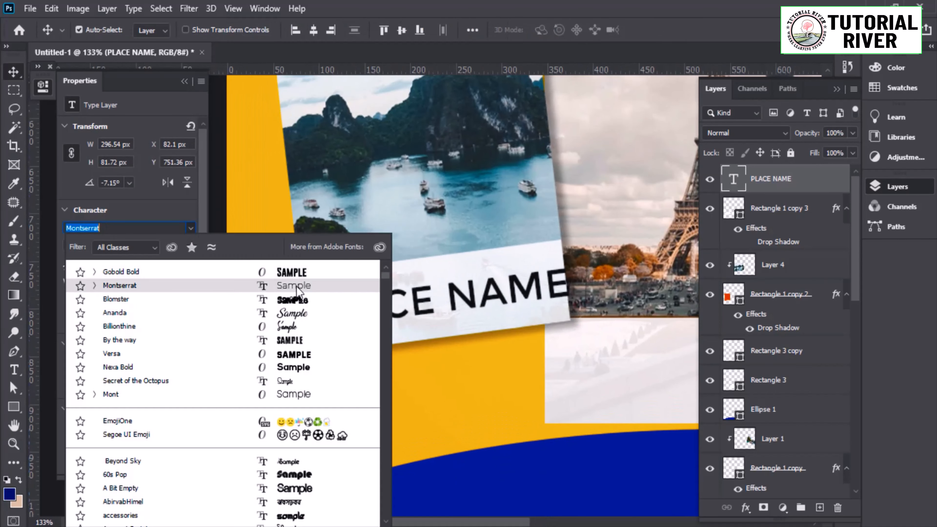
pyautogui.click(297, 367)
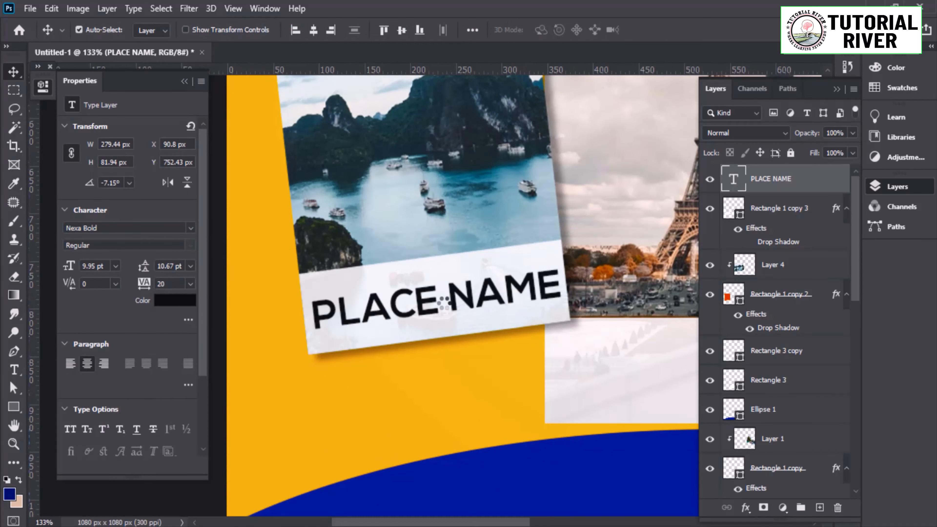
pyautogui.hotkey('ctrl', 't')
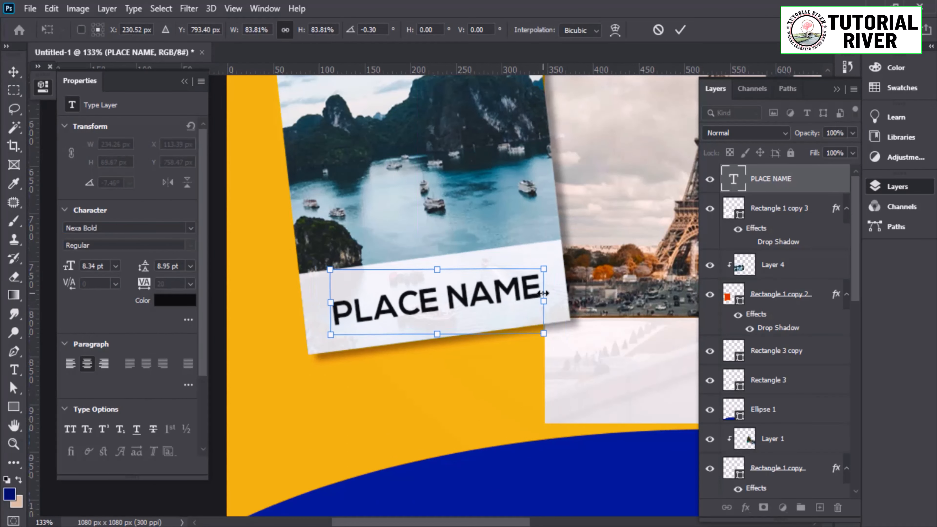
pyautogui.press('Return')
pyautogui.scroll(-3, 543, 294)
pyautogui.scroll(6, 505, 294)
pyautogui.scroll(-2, 502, 297)
# Duplicate the PLACE NAME caption, rotate the copy clockwise and move it onto the Eiffel Tower photo's white strip.
pyautogui.moveTo(522, 313); pyautogui.dragTo(355, 282)
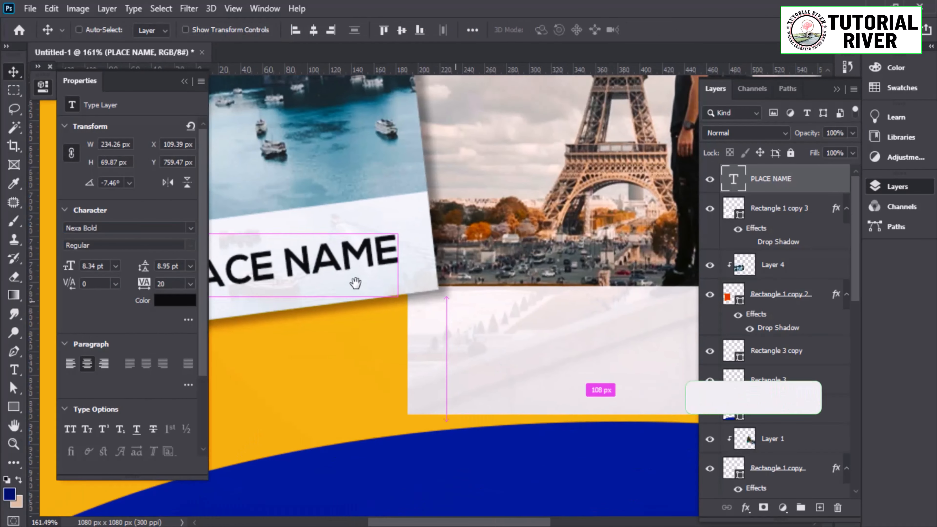
pyautogui.hotkey('ctrl', 'j')
pyautogui.hotkey('ctrl', 't')
pyautogui.scroll(-2, 469, 289)
pyautogui.moveTo(416, 296); pyautogui.dragTo(600, 348)
pyautogui.moveTo(542, 303); pyautogui.dragTo(543, 318)
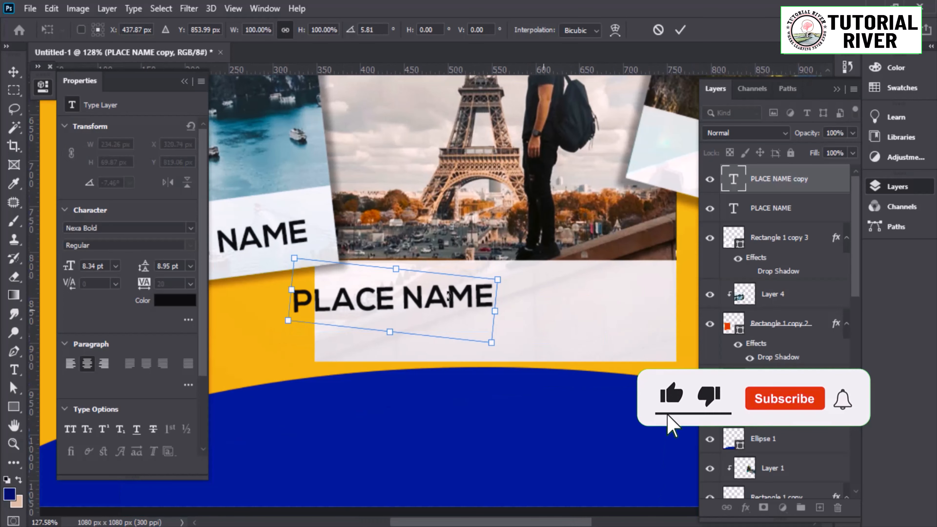
pyautogui.moveTo(432, 300); pyautogui.dragTo(528, 301)
# Add a horizontal guide across the Eiffel Tower photo's strip and level the caption copy against it at -0.31°.
pyautogui.moveTo(527, 70); pyautogui.dragTo(527, 292)
pyautogui.moveTo(619, 318); pyautogui.dragTo(538, 336)
pyautogui.press('Return')
pyautogui.moveTo(537, 338); pyautogui.dragTo(413, 401)
# Duplicate the lake photo's caption, move the copy near the boat photo's strip and rotate it by about 21.73°.
pyautogui.keyDown('ctrl'); pyautogui.click(297, 336); pyautogui.keyUp('ctrl')
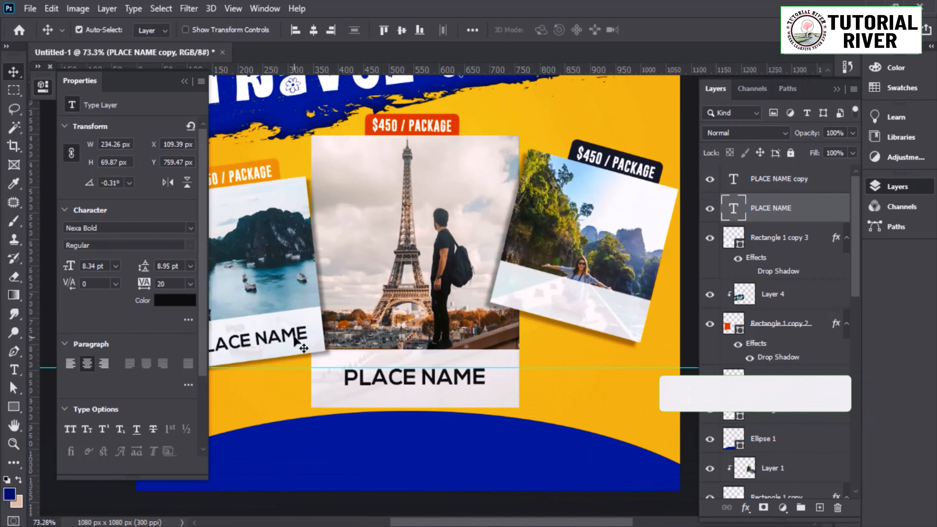
pyautogui.hotkey('ctrl', 'j')
pyautogui.hotkey('ctrl', 't')
pyautogui.moveTo(305, 335); pyautogui.dragTo(545, 316)
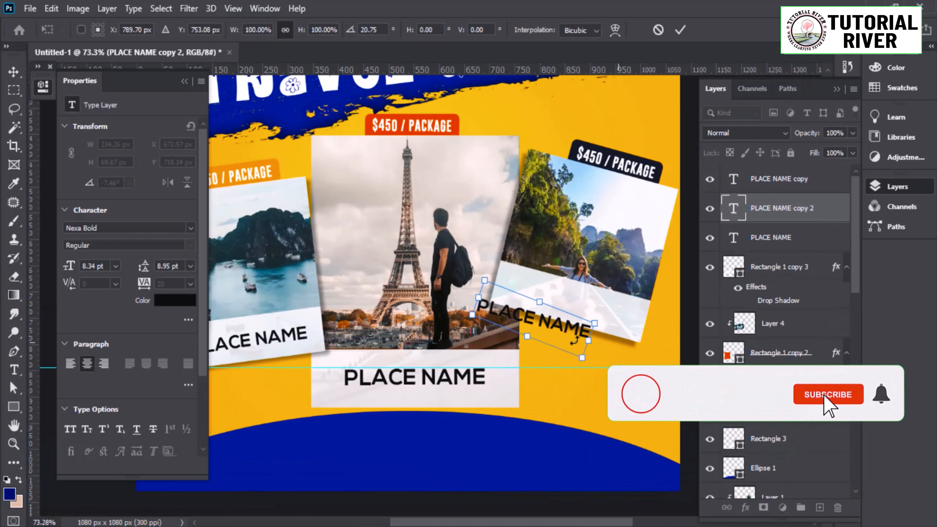
pyautogui.scroll(2, 574, 341)
pyautogui.moveTo(645, 335); pyautogui.dragTo(644, 338)
pyautogui.scroll(6, 567, 332)
pyautogui.moveTo(494, 264); pyautogui.dragTo(545, 290)
pyautogui.scroll(-3, 559, 287)
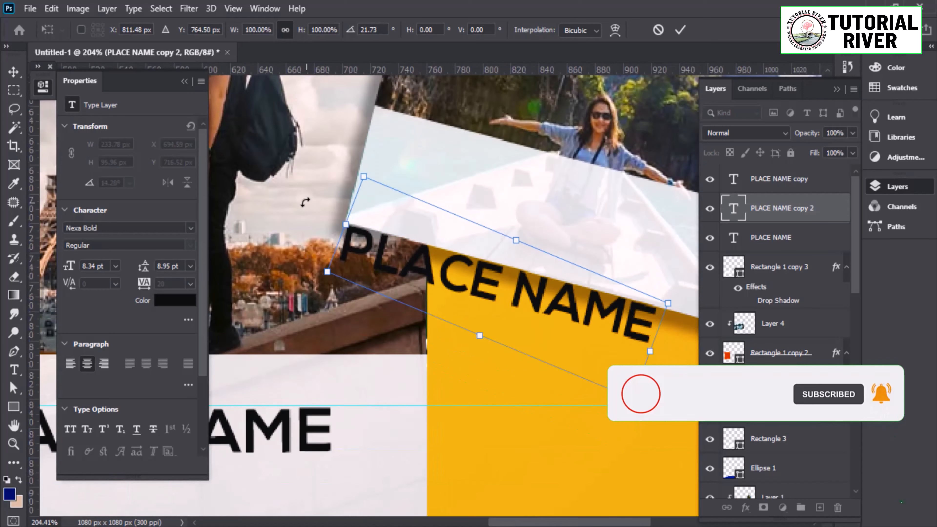
# Place the caption copy on the boat photo's white strip and fine-tune its tilt to follow the strip.
pyautogui.moveTo(308, 199); pyautogui.dragTo(307, 201)
pyautogui.moveTo(514, 290); pyautogui.dragTo(412, 298)
pyautogui.moveTo(413, 298); pyautogui.dragTo(491, 249)
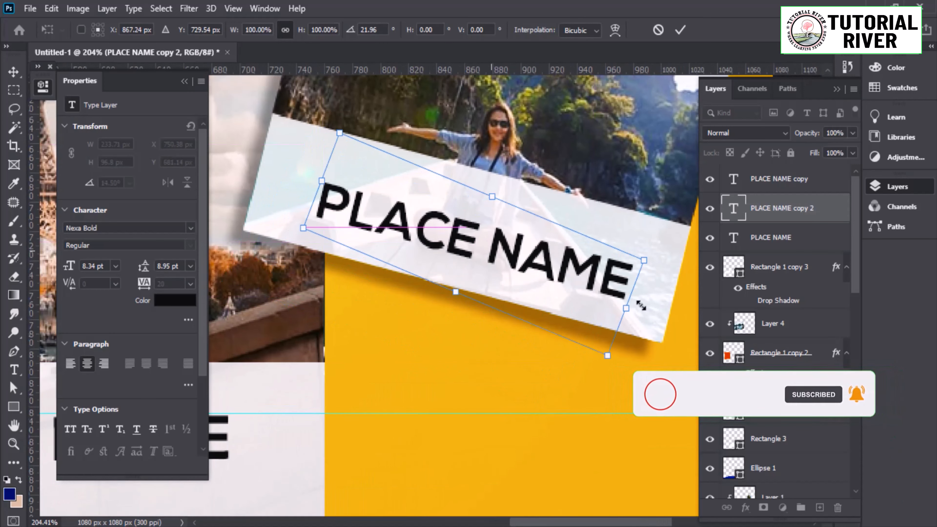
pyautogui.scroll(-3, 631, 314)
pyautogui.moveTo(649, 314); pyautogui.dragTo(649, 310)
pyautogui.moveTo(445, 251); pyautogui.dragTo(440, 245)
pyautogui.press('Return')
# Refine the boat photo caption's rotation to 14.42° and recentre it within the white strip.
pyautogui.hotkey('ctrl', 't')
pyautogui.scroll(3, 623, 247)
pyautogui.moveTo(676, 172); pyautogui.dragTo(679, 181)
pyautogui.moveTo(436, 238); pyautogui.dragTo(447, 230)
pyautogui.moveTo(516, 262); pyautogui.dragTo(531, 236)
pyautogui.moveTo(679, 267); pyautogui.dragTo(679, 269)
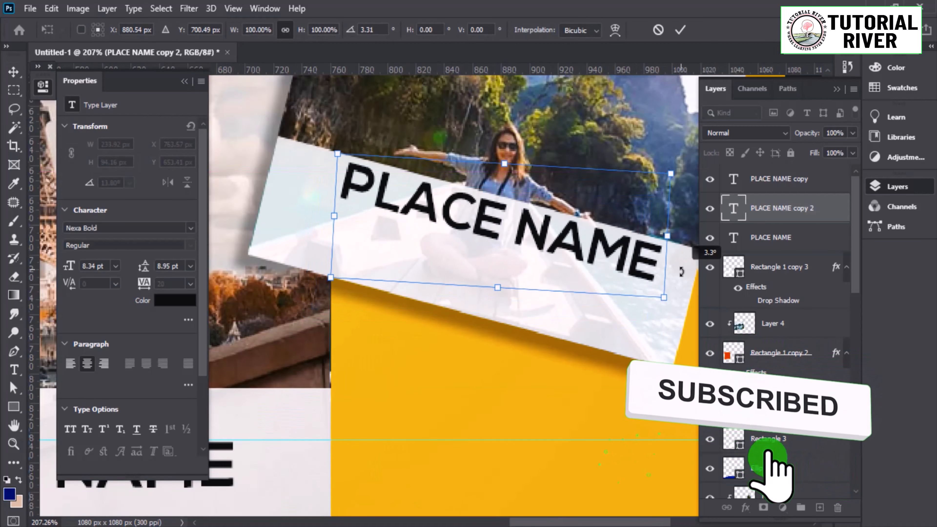
pyautogui.moveTo(521, 255); pyautogui.dragTo(512, 278)
pyautogui.press('Return')
# Nudge the boat photo's caption down by 3 px.
pyautogui.scroll(-5, 389, 291)
pyautogui.scroll(5, 600, 360)
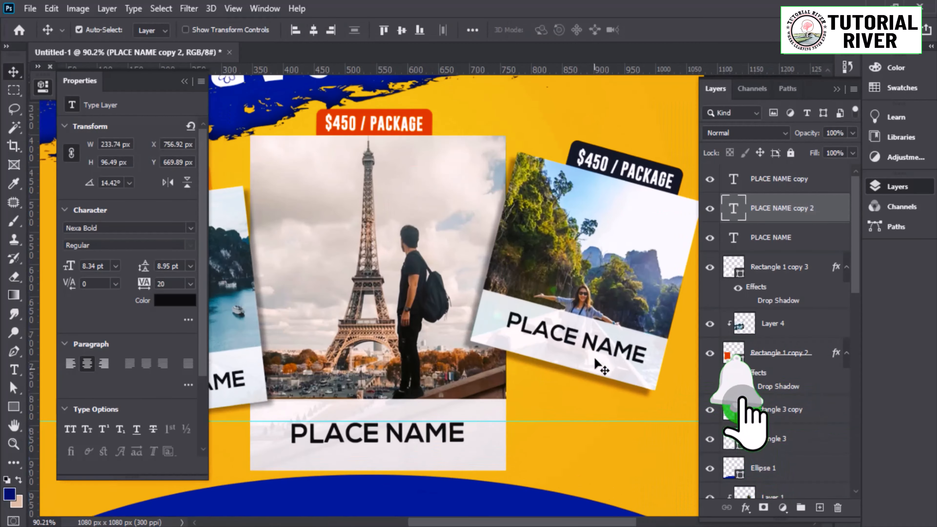
pyautogui.press('Down')
pyautogui.press('Down')
pyautogui.press('Down')
pyautogui.scroll(-10, 559, 349)
pyautogui.scroll(5, 535, 367)
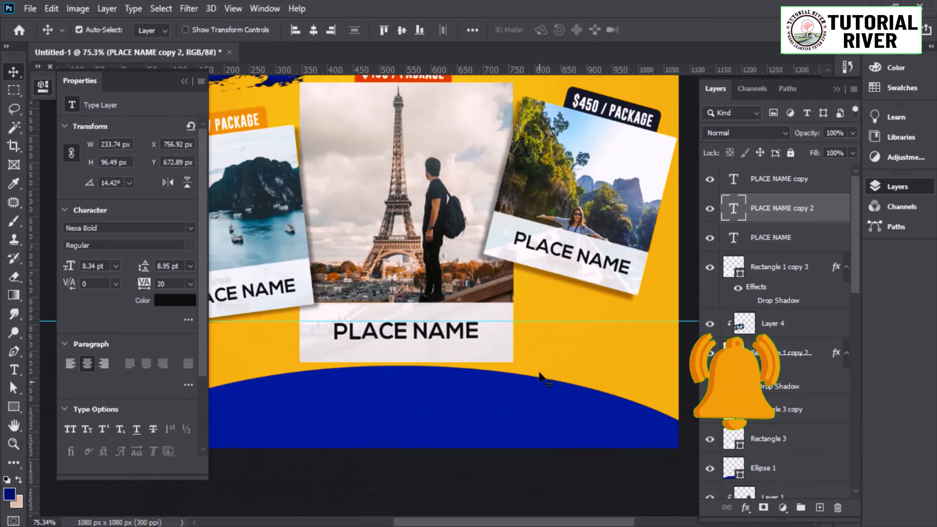
# Apply a drop shadow to Rectangle 1, the base shape of the Eiffel Tower photo.
pyautogui.scroll(-5, 774, 471)
pyautogui.click(775, 451)
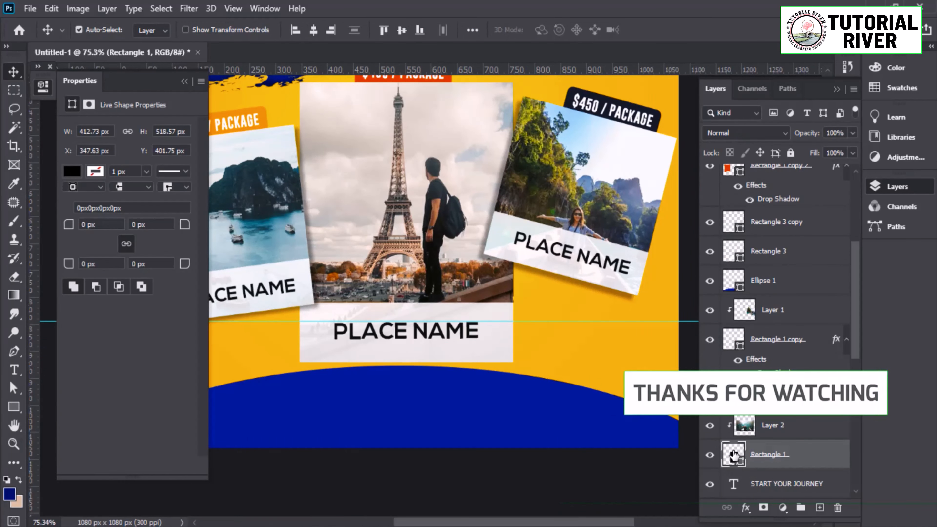
pyautogui.rightClick(774, 451)
pyautogui.click(665, 21)
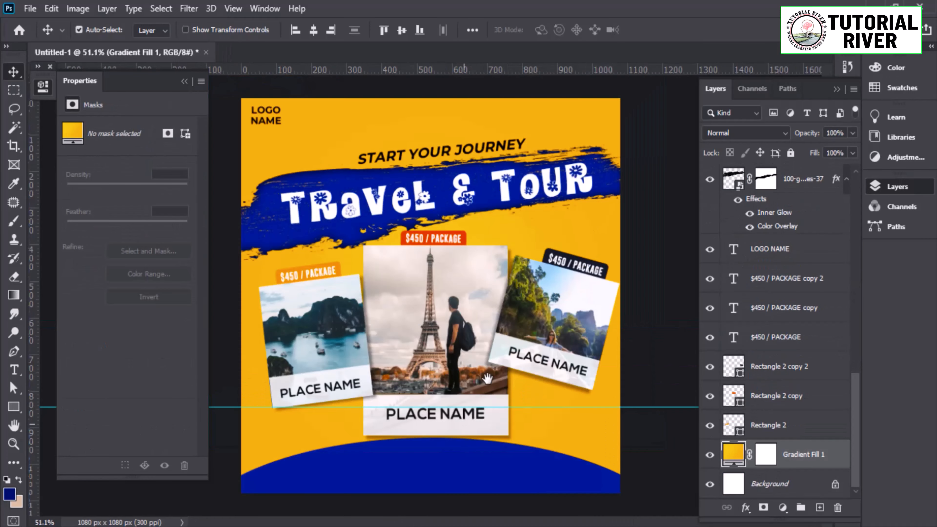
# Create an orange rounded rectangle of 282 × 45 px with 10 px corner radius on the blue arc.
pyautogui.scroll(4, 488, 379)
pyautogui.moveTo(458, 469); pyautogui.dragTo(535, 366)
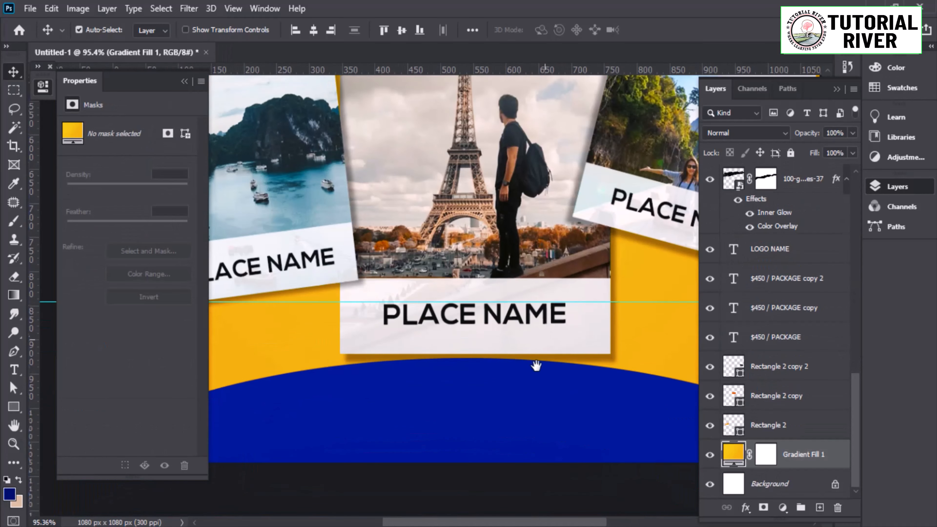
pyautogui.rightClick(15, 410)
pyautogui.click(89, 408)
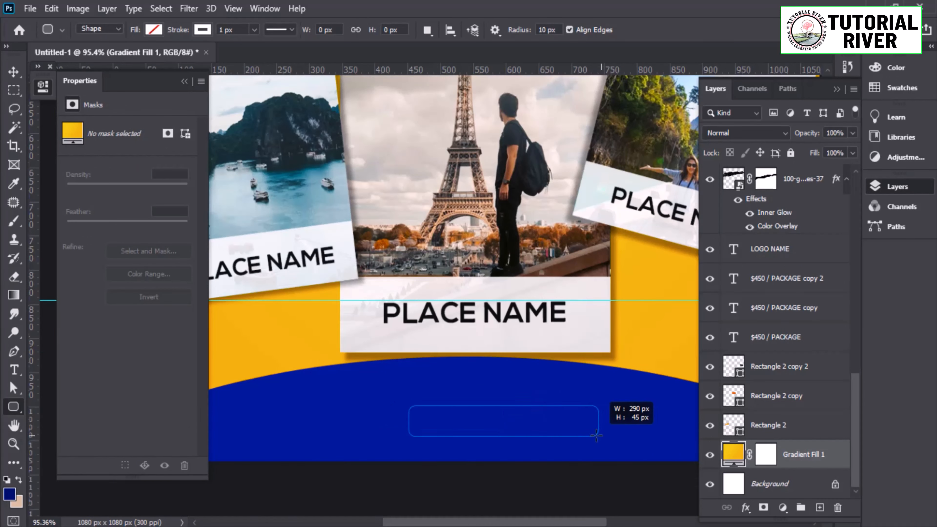
pyautogui.moveTo(596, 436); pyautogui.dragTo(561, 435)
pyautogui.click(154, 29)
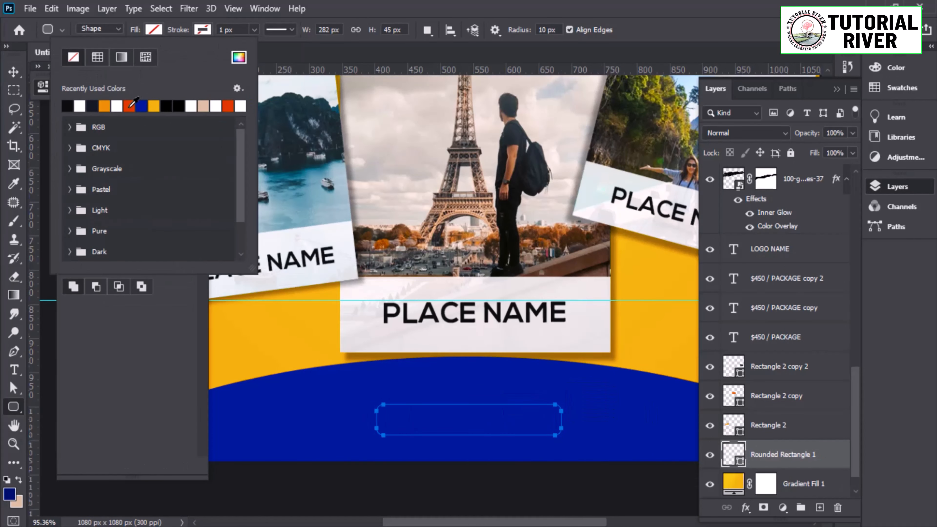
pyautogui.press('v')
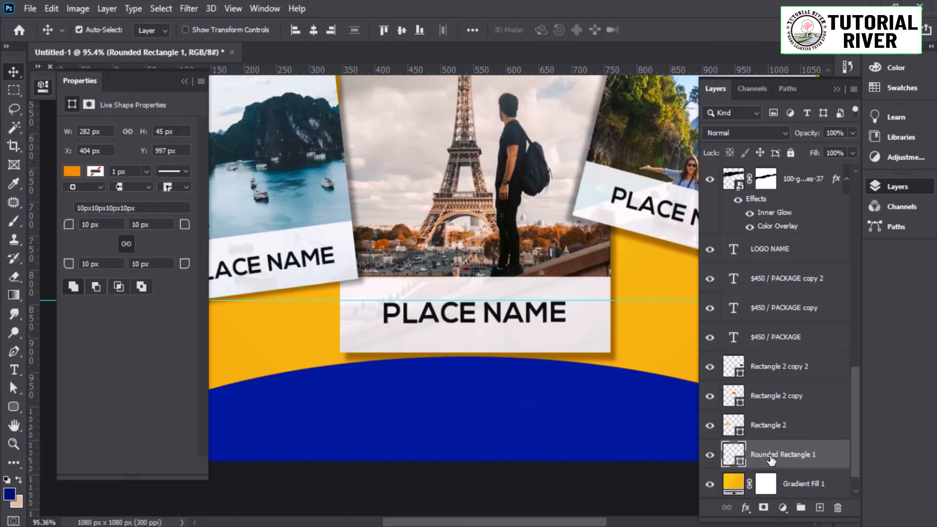
# Raise the rounded rectangle's layer above Layer 4 and shift the shape to X 431 px, Y 992 px.
pyautogui.moveTo(771, 460); pyautogui.dragTo(783, 390)
pyautogui.scroll(1, 759, 419)
pyautogui.moveTo(760, 423); pyautogui.dragTo(768, 226)
pyautogui.scroll(5, 768, 333)
pyautogui.scroll(4, 763, 332)
pyautogui.moveTo(763, 358); pyautogui.dragTo(764, 199)
pyautogui.scroll(4, 766, 295)
pyautogui.scroll(3, 770, 354)
pyautogui.moveTo(767, 412); pyautogui.dragTo(762, 231)
pyautogui.scroll(3, 762, 314)
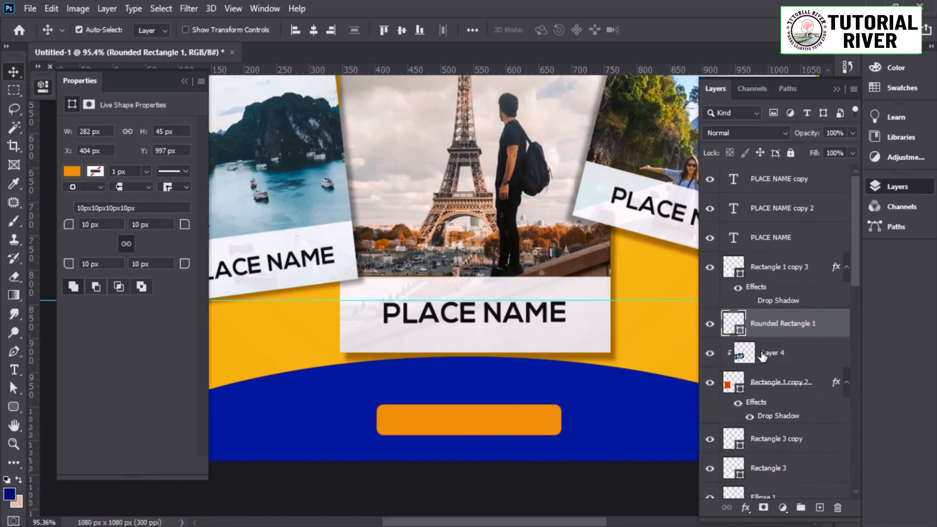
pyautogui.moveTo(506, 424); pyautogui.dragTo(544, 419)
# Add a "BOOK NOW!" text layer in capitals above the orange rounded rectangle.
pyautogui.press('t')
pyautogui.click(484, 381)
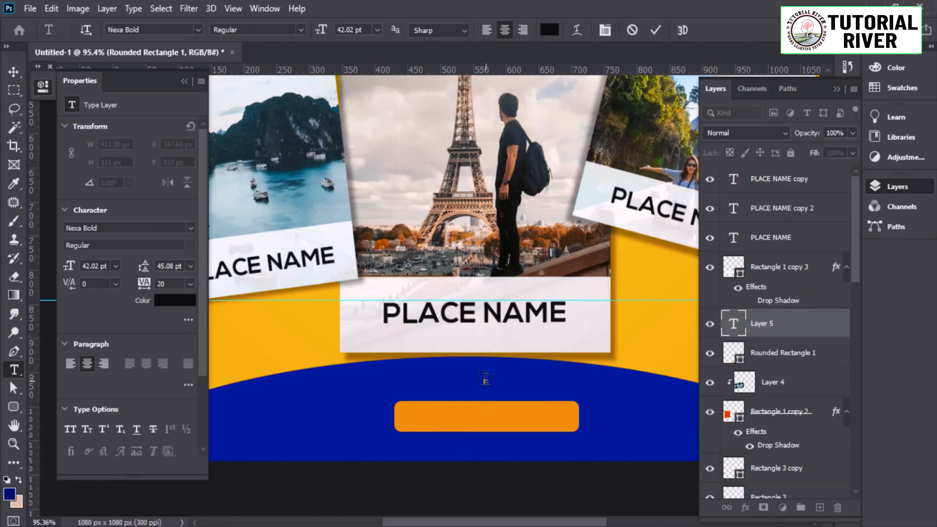
pyautogui.write('book')
pyautogui.press('BackSpace')
pyautogui.press('BackSpace')
pyautogui.press('BackSpace')
pyautogui.press('BackSpace')
pyautogui.write('BOOK')
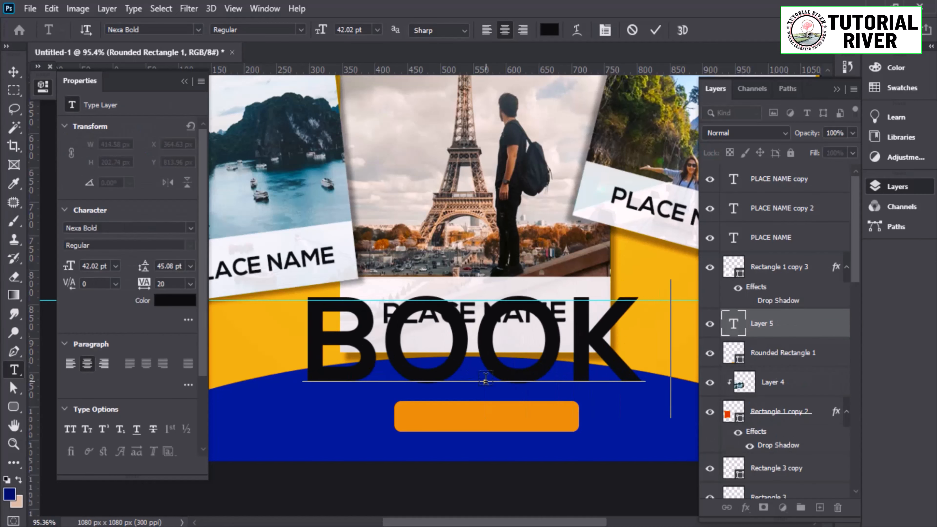
pyautogui.write(' NOW!')
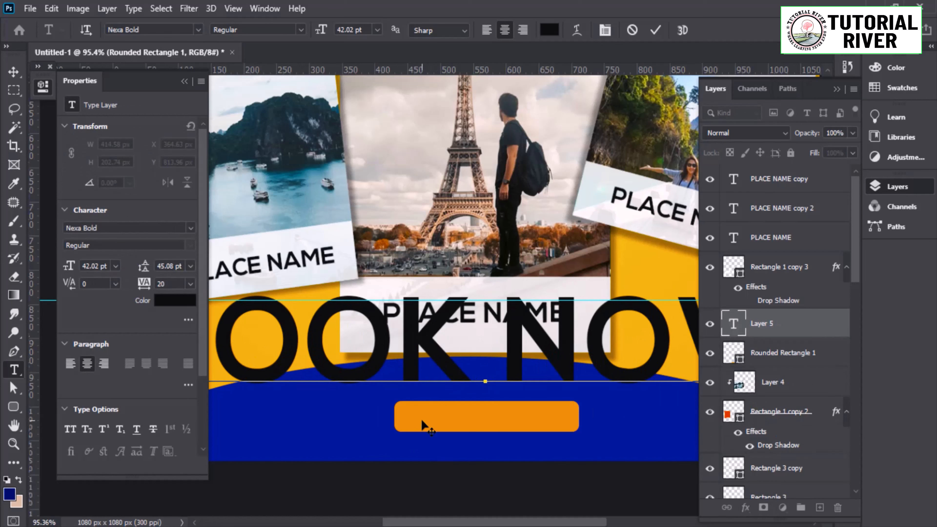
pyautogui.click(14, 72)
# Move the BOOK NOW! text slightly down and recolour it white (ffffff).
pyautogui.moveTo(394, 351); pyautogui.dragTo(401, 365)
pyautogui.click(181, 300)
pyautogui.click(503, 281)
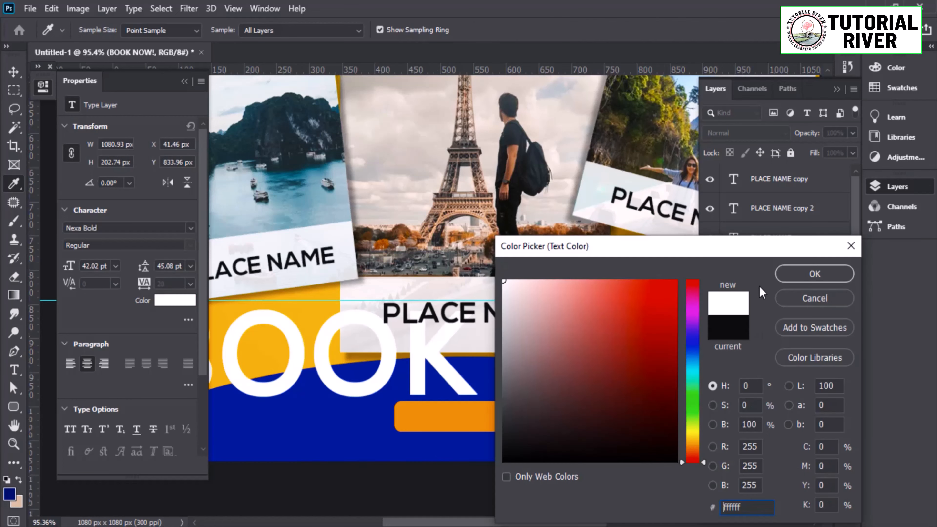
pyautogui.click(814, 275)
# Scale the BOOK NOW! text to 7.03 pt and position it inside the orange rounded rectangle.
pyautogui.hotkey('ctrl', 't')
pyautogui.moveTo(493, 298); pyautogui.dragTo(517, 401)
pyautogui.scroll(5, 502, 431)
pyautogui.press('Return')
pyautogui.scroll(-6, 517, 398)
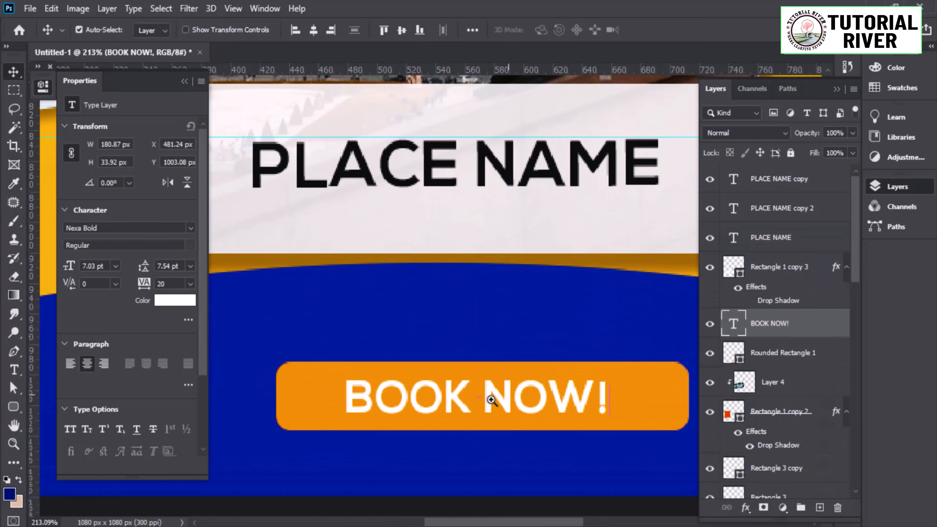
pyautogui.scroll(3, 463, 415)
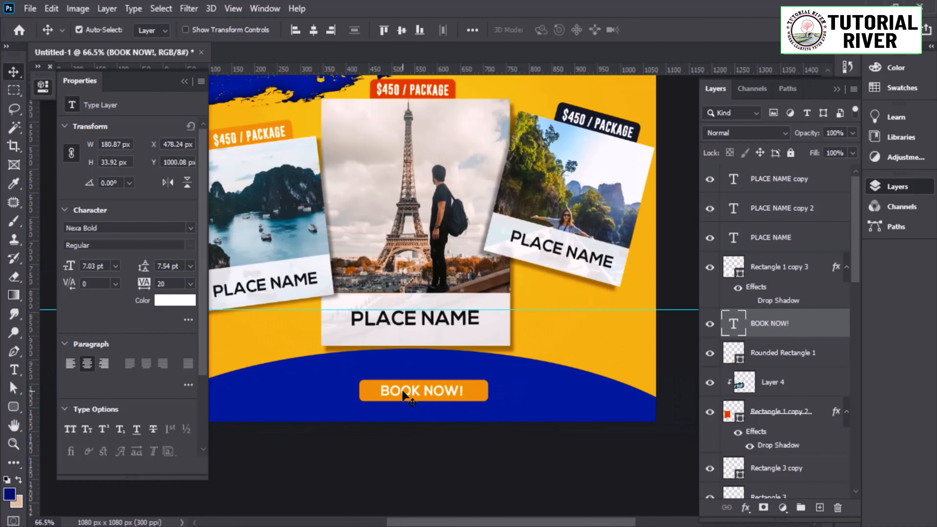
pyautogui.scroll(5, 424, 391)
pyautogui.click(522, 402)
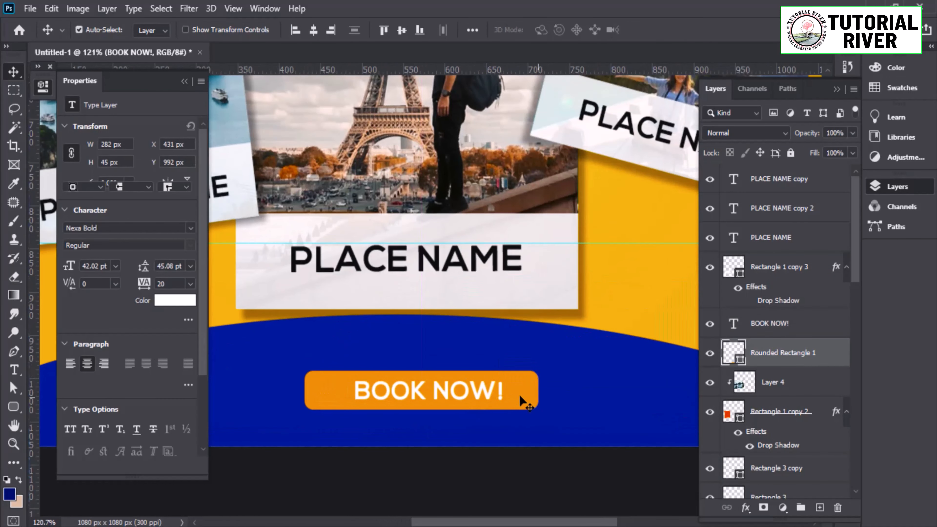
pyautogui.click(495, 394)
pyautogui.scroll(-3, 495, 392)
# Recolour the BOOK NOW! text with the yellow sampled from the background and activate the Rounded Rectangle tool.
pyautogui.click(176, 300)
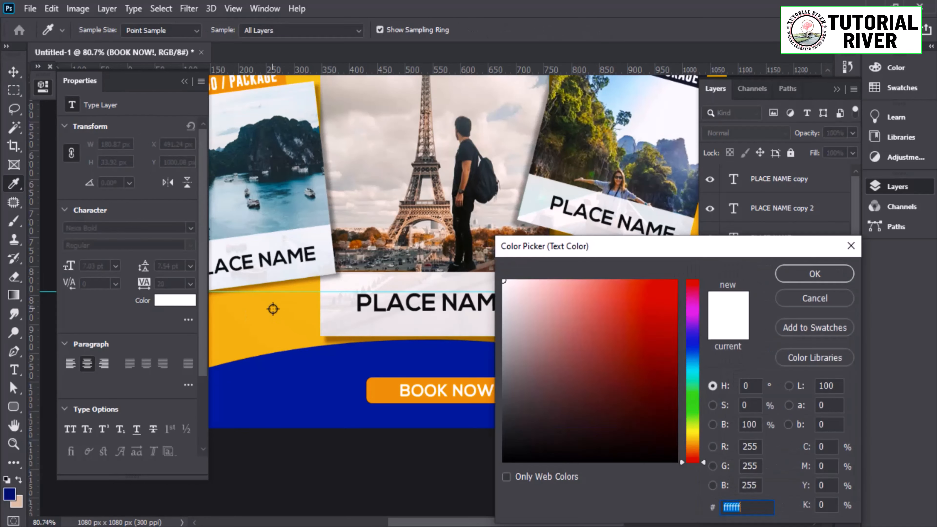
pyautogui.click(273, 309)
pyautogui.click(815, 274)
pyautogui.click(14, 406)
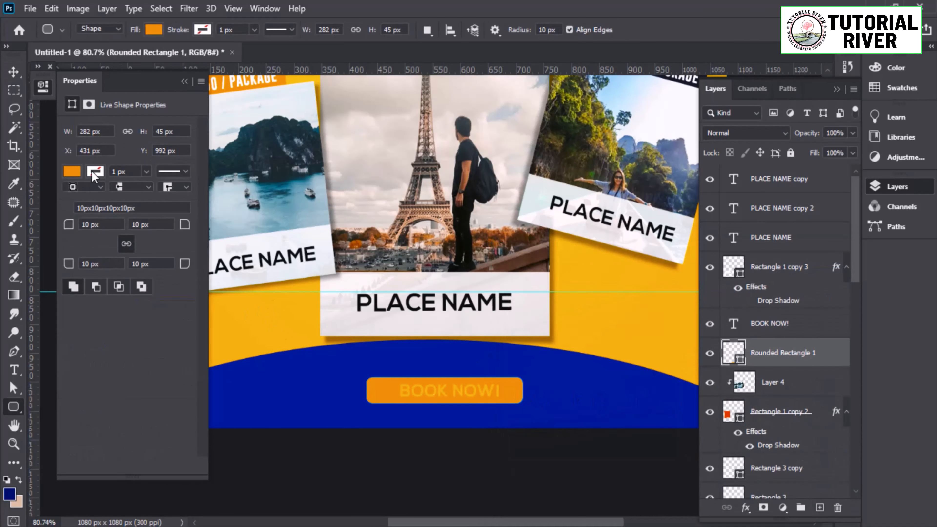
# Return the BOOK NOW! text to white and centre it horizontally on the canvas.
pyautogui.click(155, 31)
pyautogui.click(80, 104)
pyautogui.click(11, 74)
pyautogui.moveTo(410, 395); pyautogui.dragTo(443, 404)
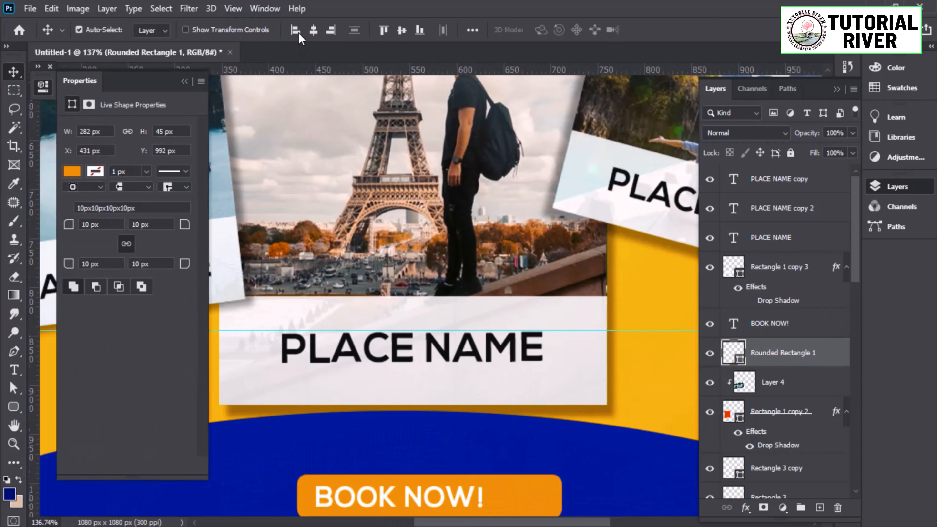
# Narrow the orange rounded rectangle to about 221 px around the BOOK NOW! text and centre it horizontally on the canvas.
pyautogui.scroll(-5, 546, 332)
pyautogui.hotkey('ctrl', 't')
pyautogui.moveTo(571, 327); pyautogui.dragTo(543, 327)
pyautogui.moveTo(306, 327); pyautogui.dragTo(336, 327)
pyautogui.press('Return')
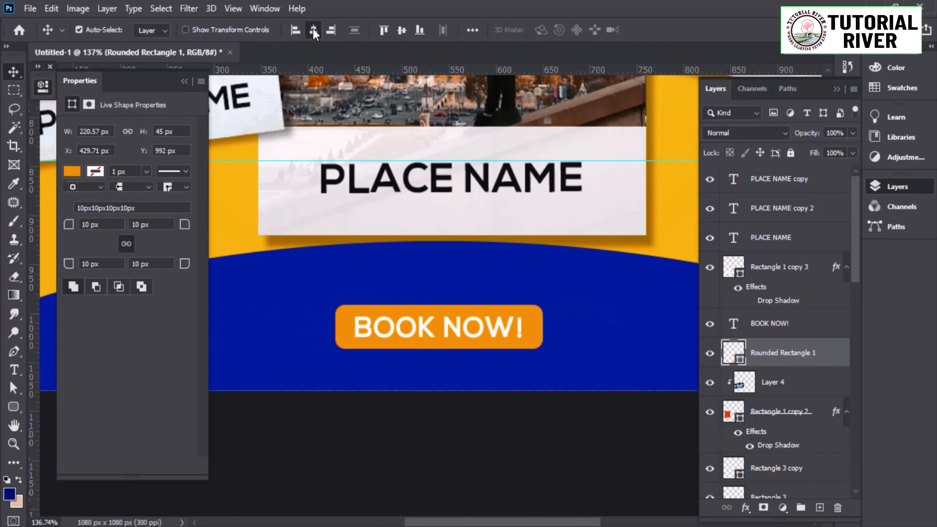
# Scale the orange rounded rectangle from its centre to about 241 × 49 px behind BOOK NOW!
pyautogui.scroll(-5, 495, 335)
pyautogui.scroll(9, 494, 338)
pyautogui.hotkey('ctrl', 't')
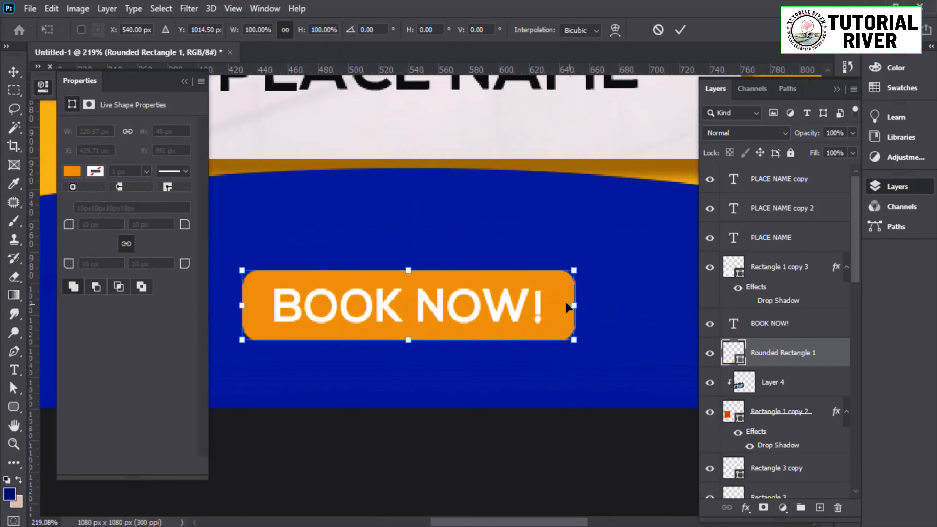
pyautogui.moveTo(568, 307); pyautogui.dragTo(585, 306)
pyautogui.press('Return')
pyautogui.scroll(-5, 456, 273)
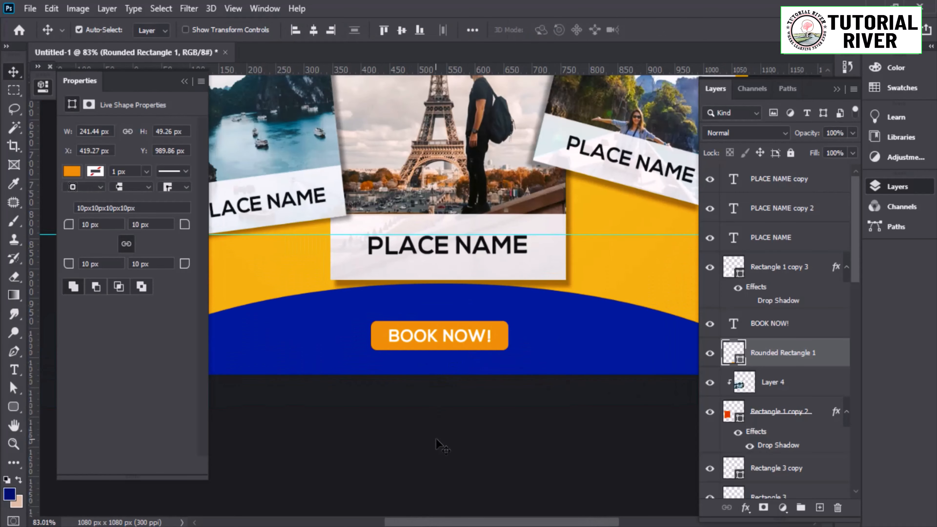
# Recolour the BOOK NOW! text black (000000).
pyautogui.scroll(-2, 436, 439)
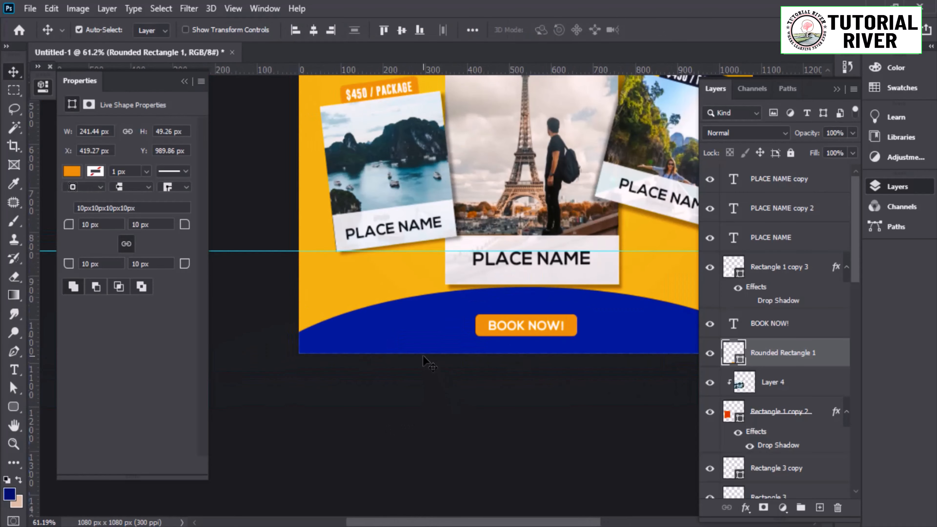
pyautogui.scroll(-2, 381, 360)
pyautogui.scroll(6, 502, 272)
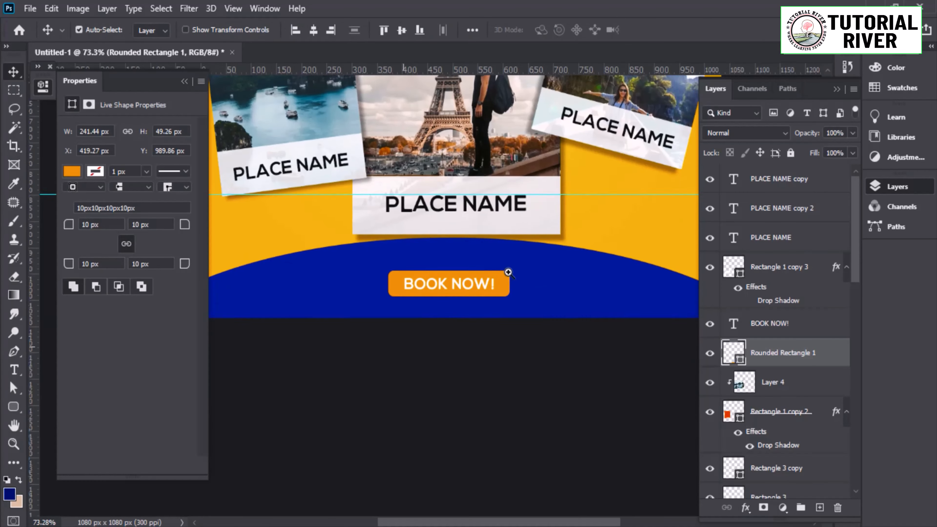
pyautogui.click(491, 294)
pyautogui.scroll(-2, 492, 295)
pyautogui.click(173, 301)
pyautogui.moveTo(535, 304); pyautogui.dragTo(502, 462)
pyautogui.scroll(-6, 324, 405)
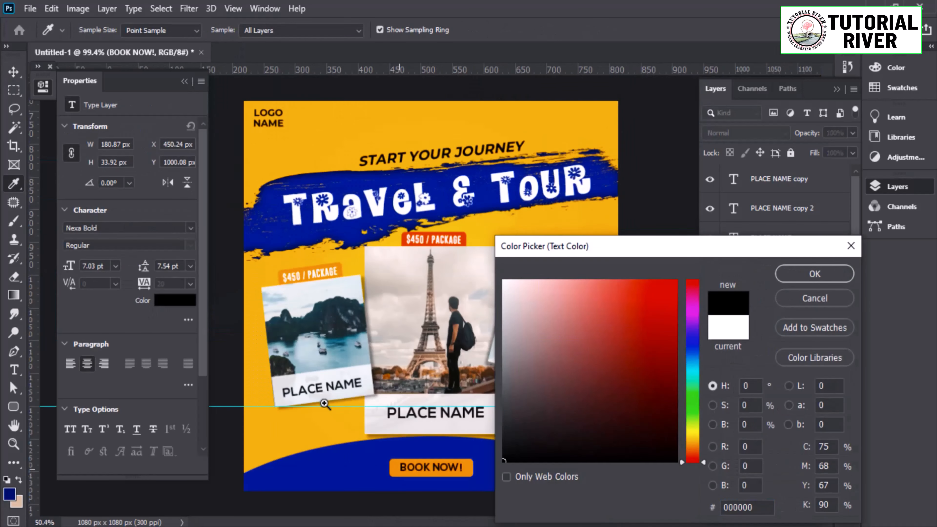
pyautogui.click(806, 277)
pyautogui.press('v')
# Examine the overall layout, the BOOK NOW! button and the spacing between the blue arc and the centre photo card.
pyautogui.scroll(4, 490, 363)
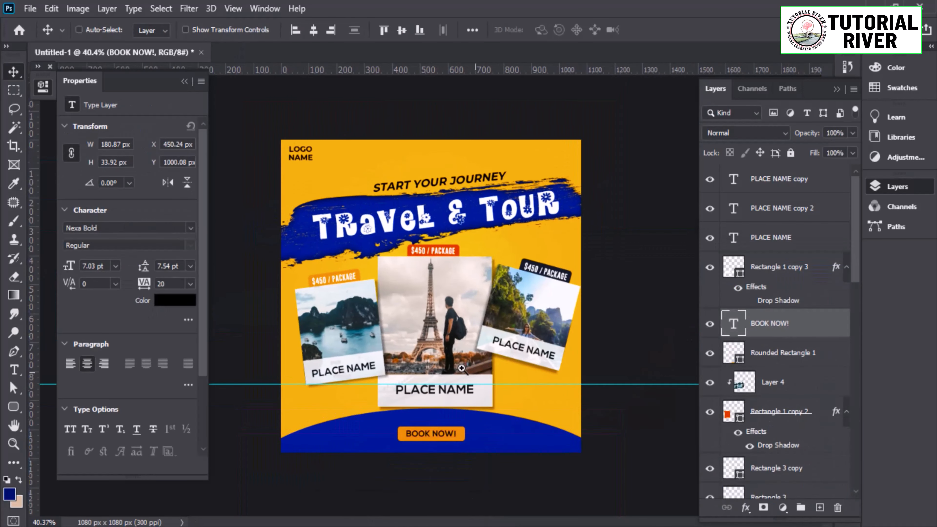
pyautogui.scroll(-4, 490, 362)
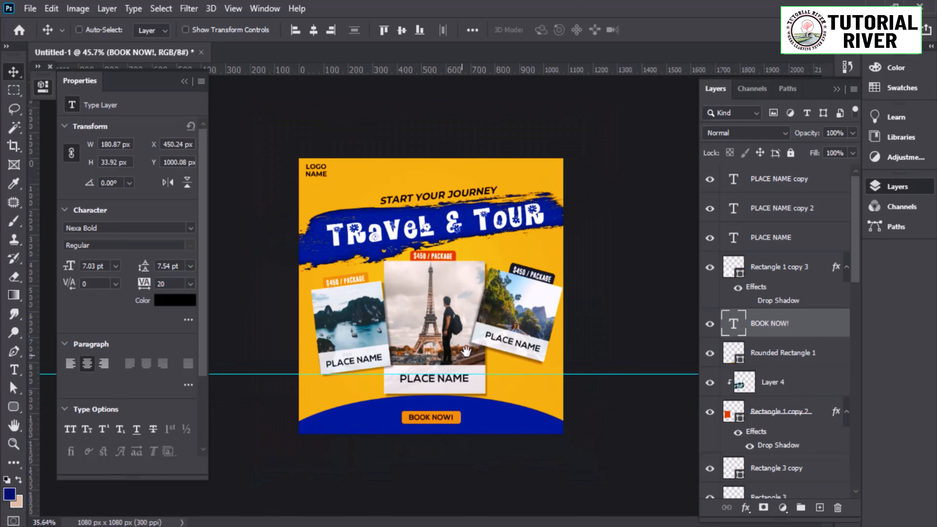
pyautogui.scroll(1, 472, 346)
pyautogui.scroll(8, 472, 346)
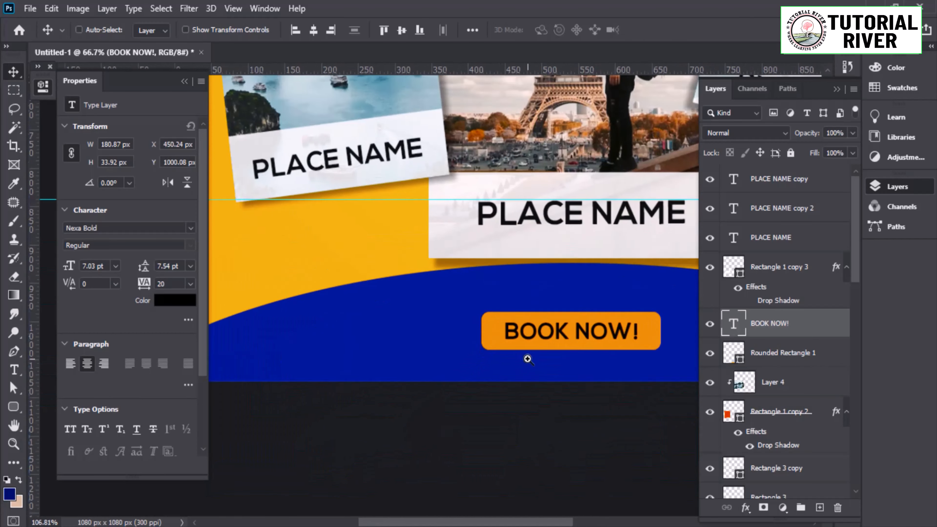
pyautogui.scroll(-14, 470, 302)
pyautogui.scroll(4, 400, 311)
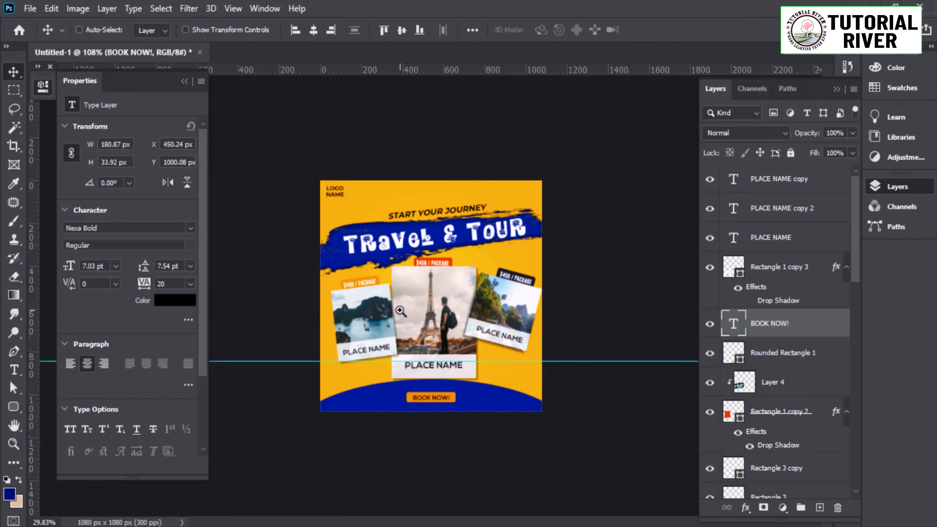
pyautogui.moveTo(400, 311); pyautogui.dragTo(408, 312)
pyautogui.moveTo(395, 397); pyautogui.dragTo(371, 319)
pyautogui.click(427, 335)
pyautogui.keyDown('ctrl'); pyautogui.click(399, 313); pyautogui.keyUp('ctrl')
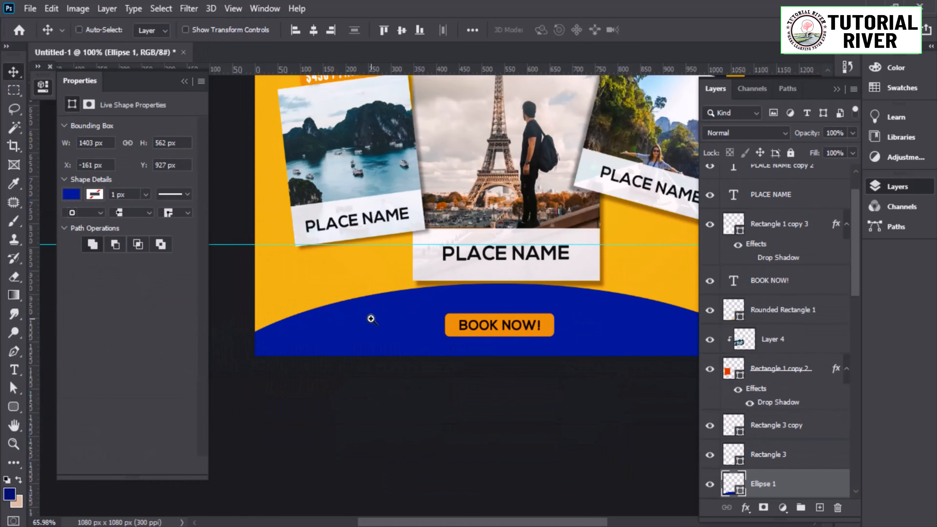
pyautogui.moveTo(600, 272); pyautogui.dragTo(620, 276)
pyautogui.click(594, 274)
pyautogui.scroll(-4, 758, 463)
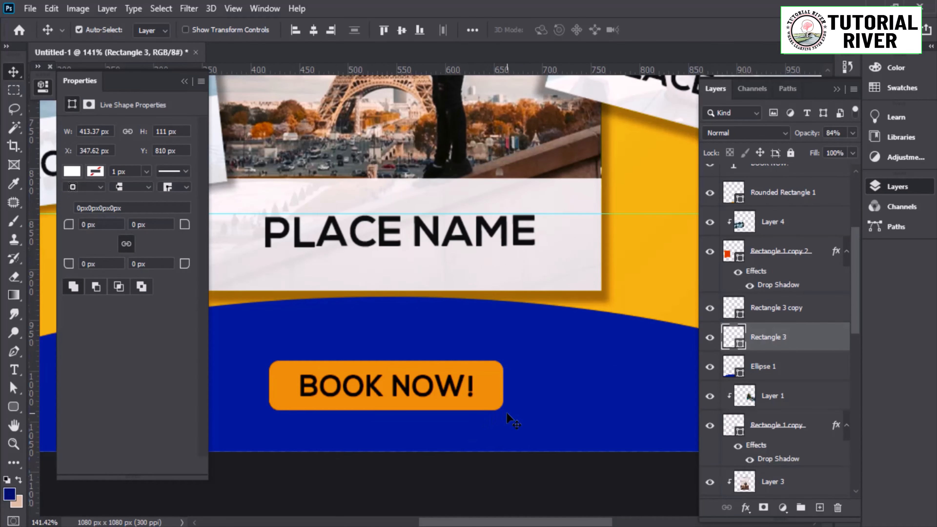
pyautogui.moveTo(561, 424); pyautogui.dragTo(546, 406)
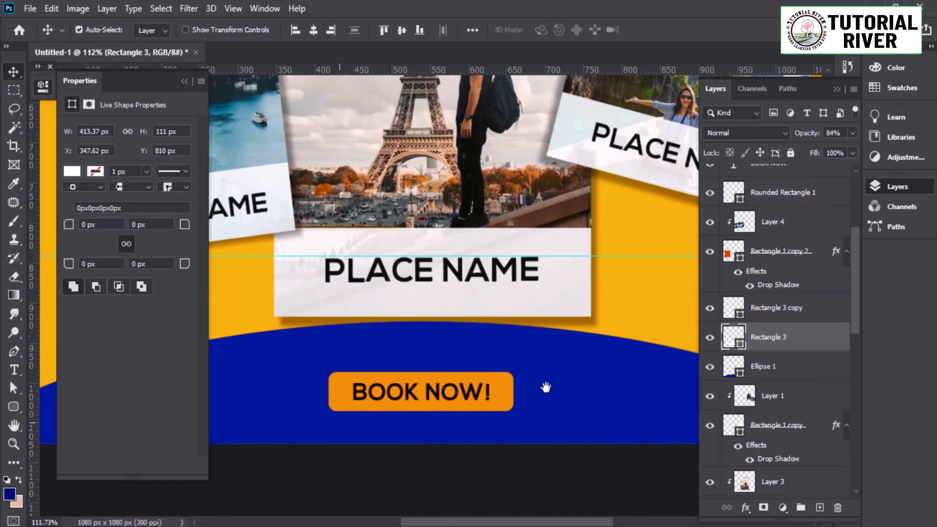
# Add a text layer with a placeholder phone number at the lower left of the post, over the blue arc.
pyautogui.moveTo(354, 429); pyautogui.dragTo(622, 378)
pyautogui.moveTo(351, 386); pyautogui.dragTo(380, 378)
pyautogui.press('t')
pyautogui.click(417, 323)
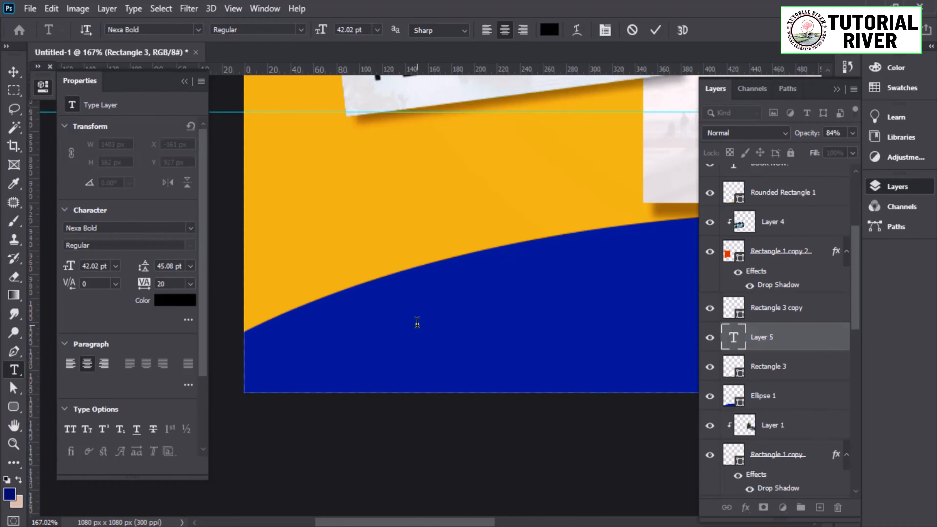
pyautogui.write('00 11 22')
pyautogui.press('BackSpace')
pyautogui.press('BackSpace')
pyautogui.press('BackSpace')
pyautogui.press('BackSpace')
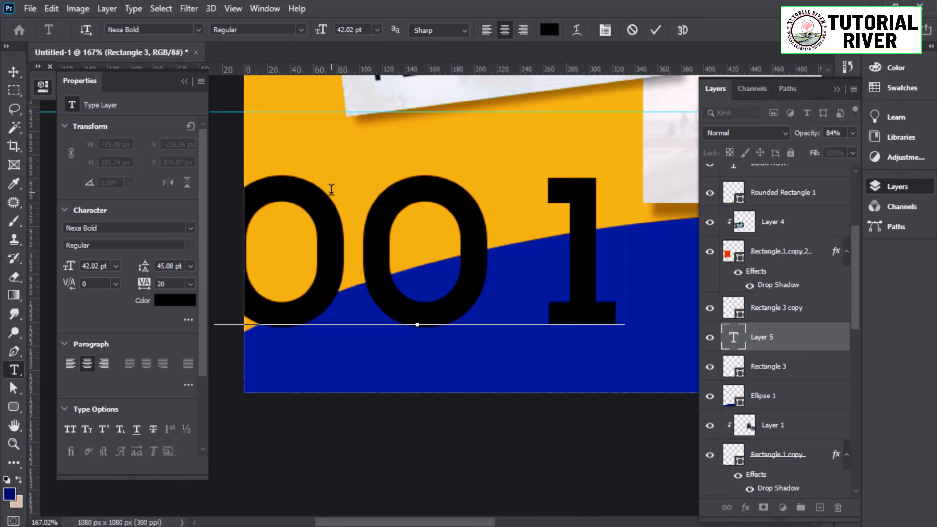
pyautogui.write('23 664')
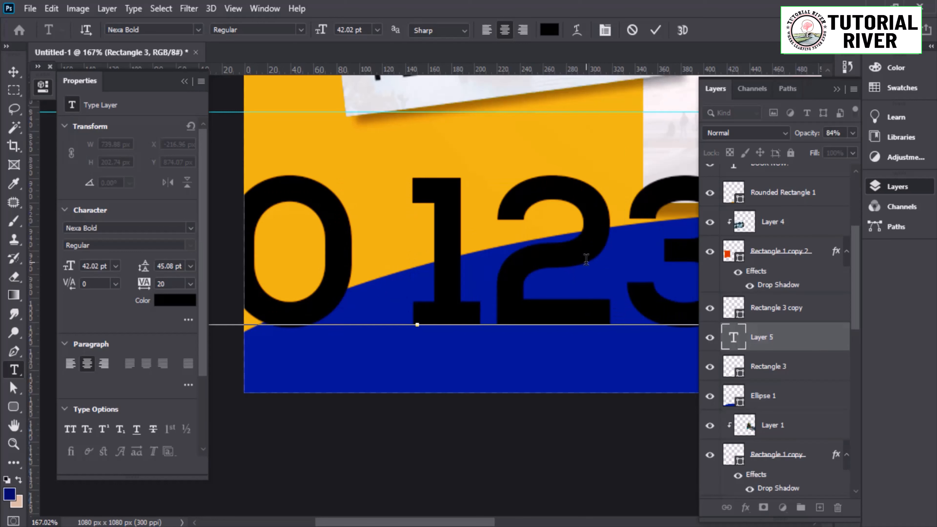
pyautogui.hotkey('ctrl', 'Return')
# Scale the phone number text to 10.64 pt and recolour it white.
pyautogui.press('v')
pyautogui.hotkey('ctrl', 't')
pyautogui.moveTo(418, 148); pyautogui.dragTo(493, 332)
pyautogui.press('Return')
pyautogui.click(175, 301)
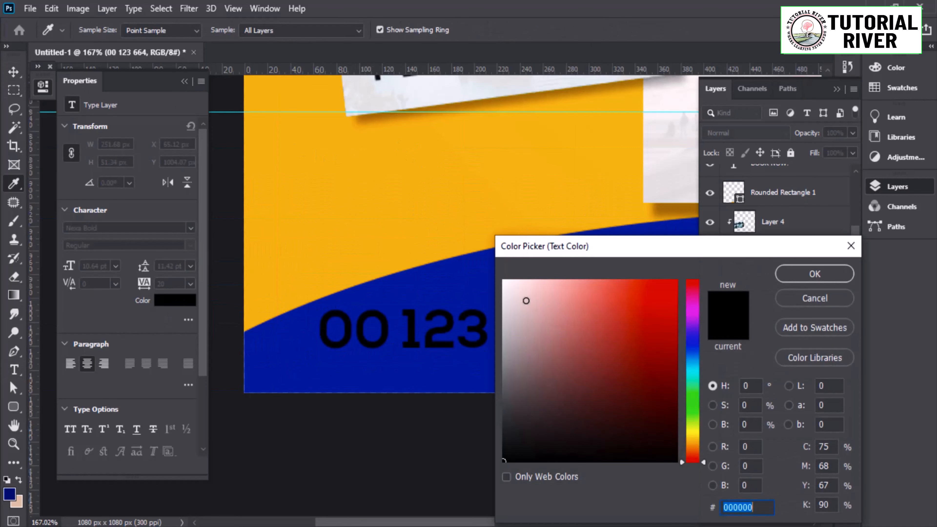
pyautogui.moveTo(524, 299); pyautogui.dragTo(498, 277)
pyautogui.click(802, 275)
# Scale the phone number text to 7.64 pt and place it on the blue arc level with the BOOK NOW! button.
pyautogui.moveTo(492, 315); pyautogui.dragTo(273, 256)
pyautogui.moveTo(460, 312); pyautogui.dragTo(483, 311)
pyautogui.hotkey('ctrl', 't')
pyautogui.scroll(3, 405, 327)
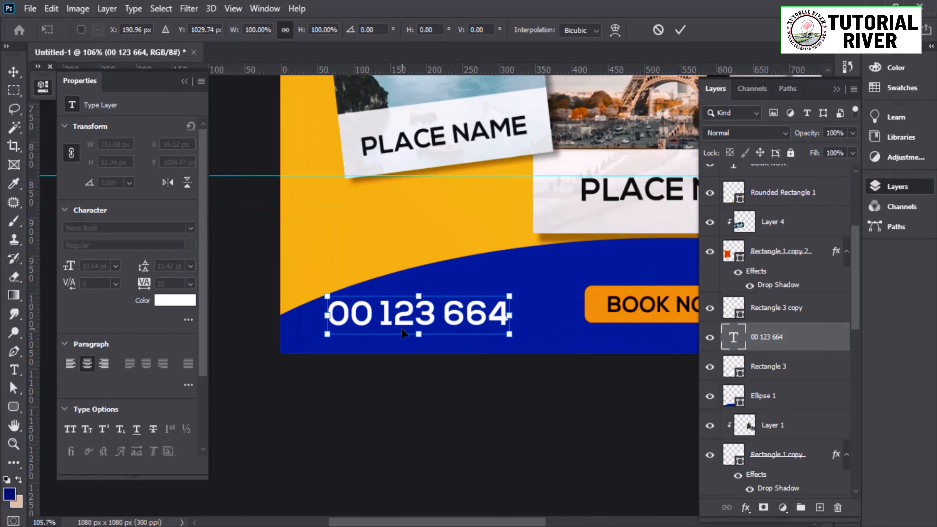
pyautogui.moveTo(327, 317); pyautogui.dragTo(379, 317)
pyautogui.moveTo(430, 319); pyautogui.dragTo(406, 308)
pyautogui.press('Return')
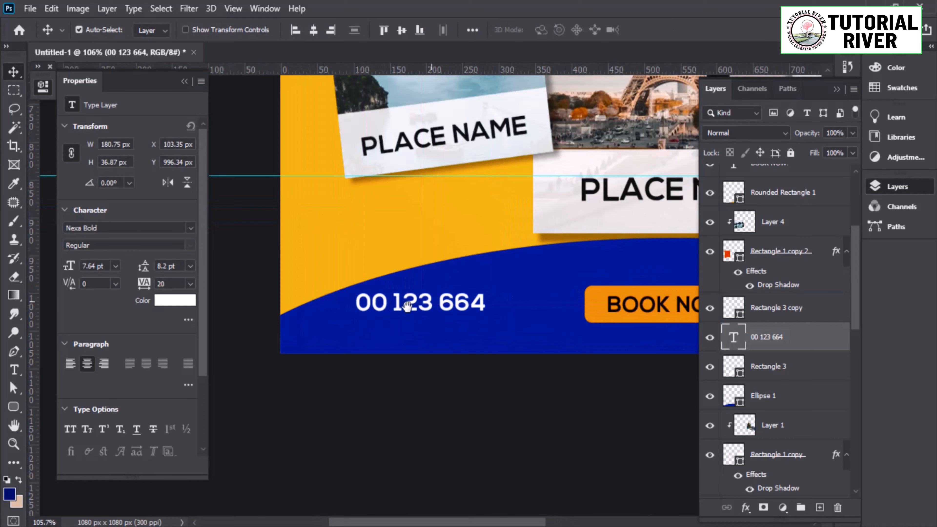
# Move the blue ellipse up to Y 870 px.
pyautogui.scroll(-5, 550, 336)
pyautogui.moveTo(551, 335); pyautogui.dragTo(551, 311)
pyautogui.moveTo(476, 364); pyautogui.dragTo(454, 401)
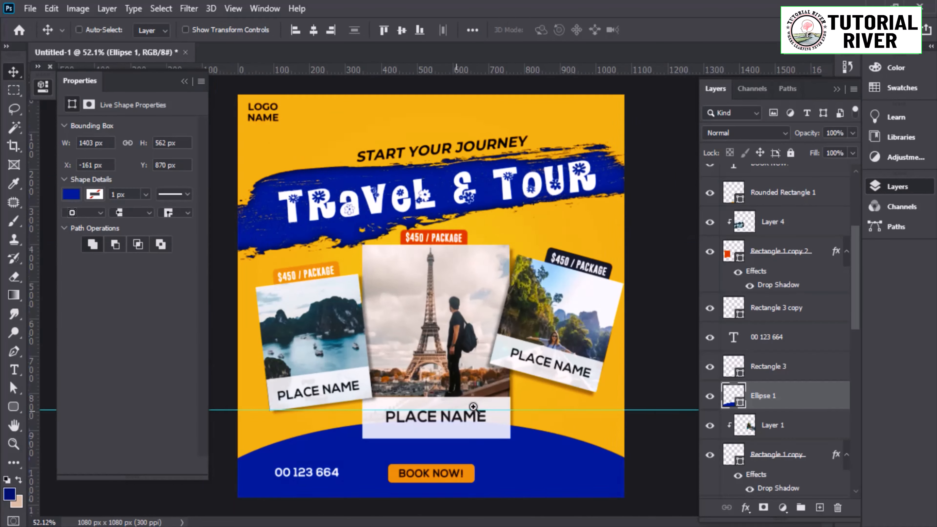
# Move the Ellipse 1 layer down the stack to sit directly below Rectangle 1, behind the photo cards.
pyautogui.moveTo(495, 472); pyautogui.dragTo(596, 371)
pyautogui.scroll(-5, 795, 412)
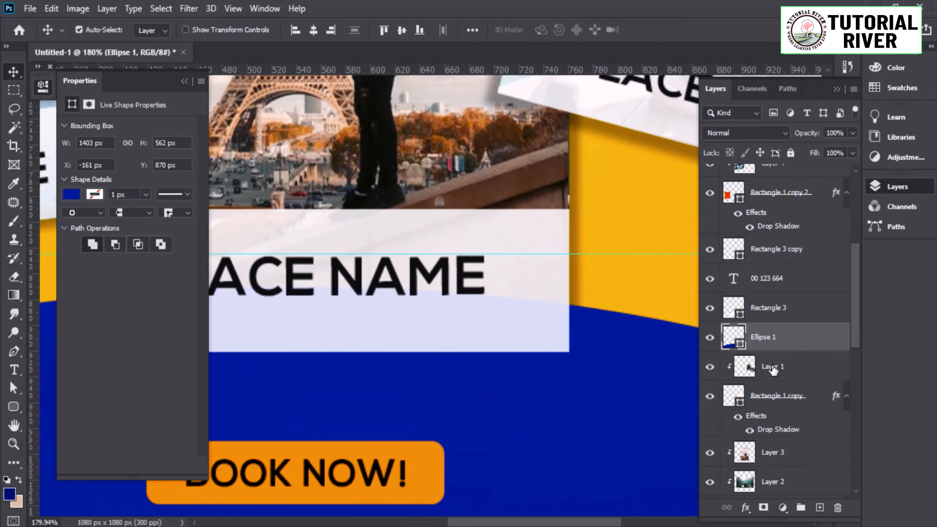
pyautogui.moveTo(759, 258); pyautogui.dragTo(741, 468)
pyautogui.moveTo(568, 403); pyautogui.dragTo(470, 451)
pyautogui.moveTo(531, 447); pyautogui.dragTo(474, 437)
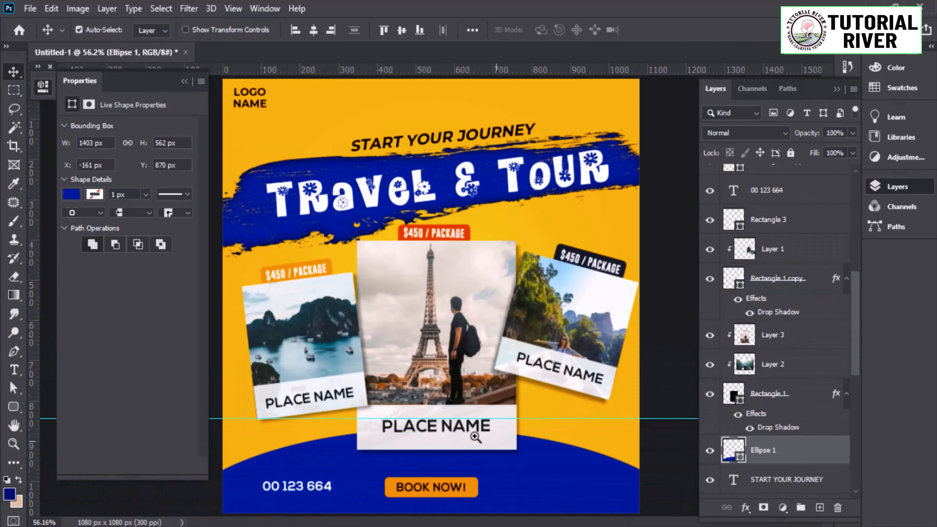
pyautogui.moveTo(311, 477); pyautogui.dragTo(421, 300)
pyautogui.moveTo(421, 300); pyautogui.dragTo(368, 311)
pyautogui.hotkey('ctrl', 'j')
pyautogui.doubleClick(369, 332)
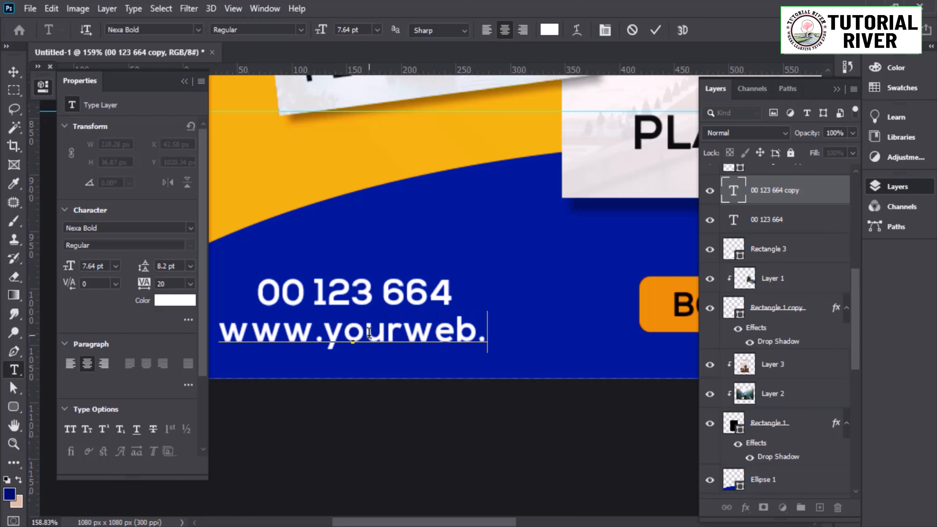
pyautogui.click(13, 72)
pyautogui.scroll(-3, 374, 349)
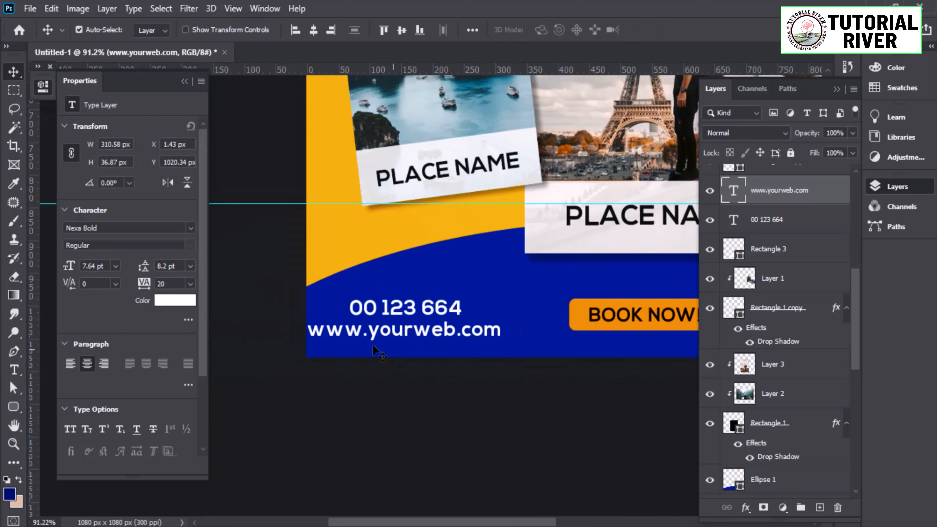
pyautogui.click(191, 229)
pyautogui.click(293, 300)
pyautogui.click(190, 246)
pyautogui.click(157, 306)
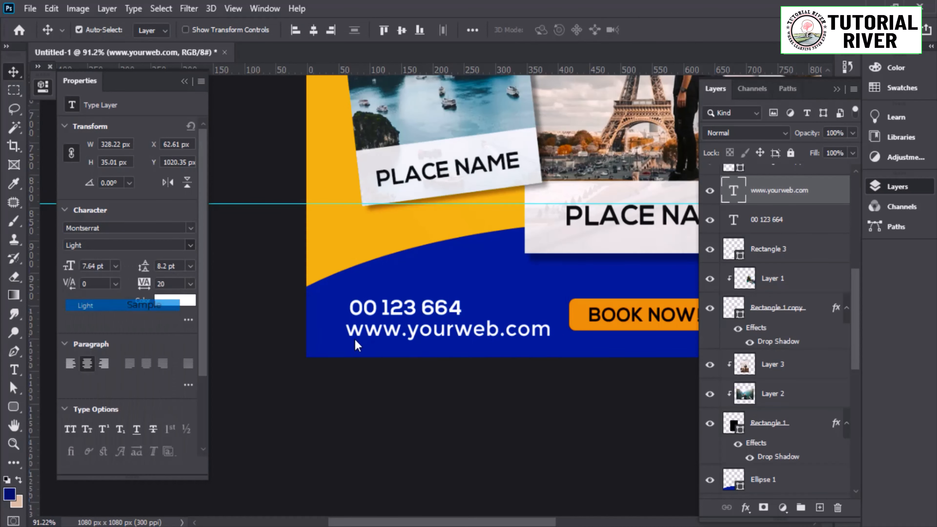
pyautogui.hotkey('ctrl', 't')
pyautogui.scroll(3, 480, 332)
pyautogui.moveTo(582, 329); pyautogui.dragTo(497, 332)
pyautogui.moveTo(425, 334); pyautogui.dragTo(423, 335)
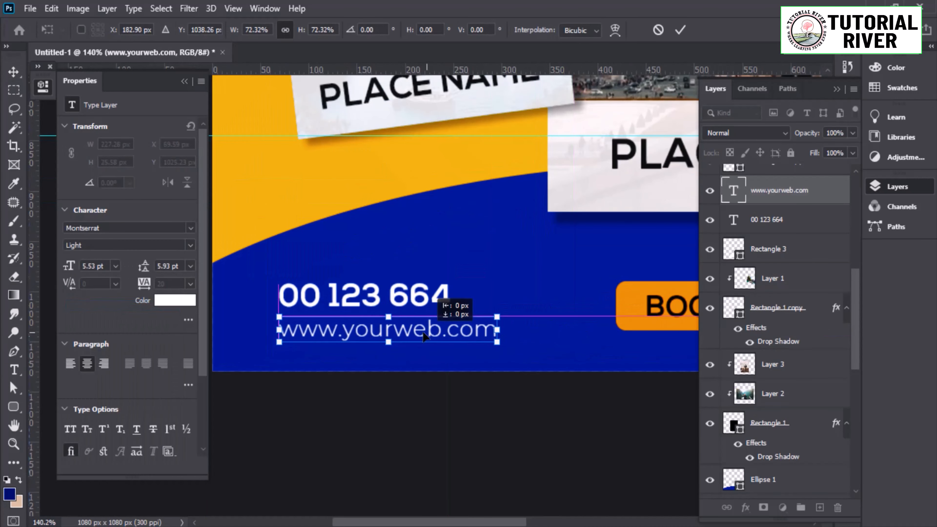
pyautogui.press('Return')
# Tighten the web address under the phone number and move both texts together towards the post's left edge, to X 42.58 px.
pyautogui.moveTo(350, 333); pyautogui.dragTo(348, 322)
pyautogui.keyDown('shift'); pyautogui.click(344, 304); pyautogui.keyUp('shift')
pyautogui.scroll(-3, 386, 322)
pyautogui.scroll(-4, 349, 325)
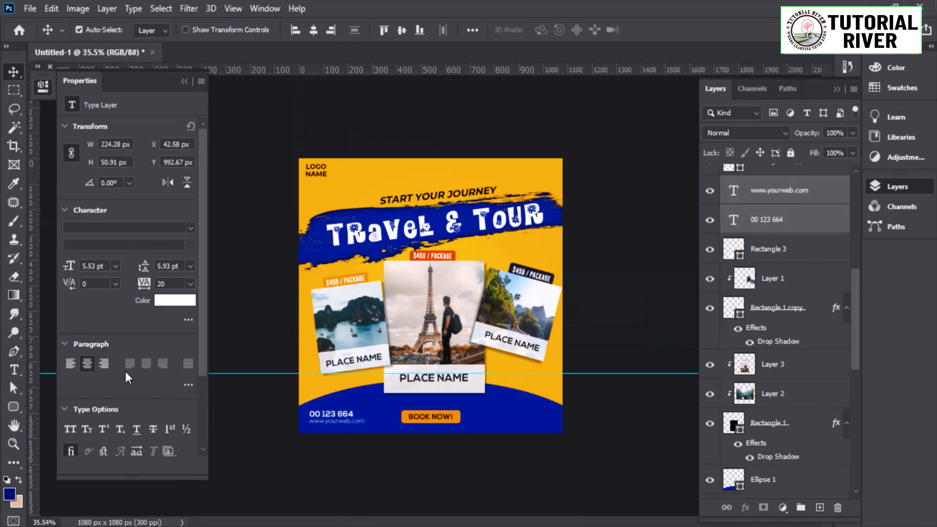
# Add a vertical guide at the contact text's left edge and move LOGO NAME 9 px right to align with it.
pyautogui.moveTo(302, 260); pyautogui.dragTo(302, 260)
pyautogui.scroll(3, 429, 296)
pyautogui.moveTo(254, 97); pyautogui.dragTo(256, 97)
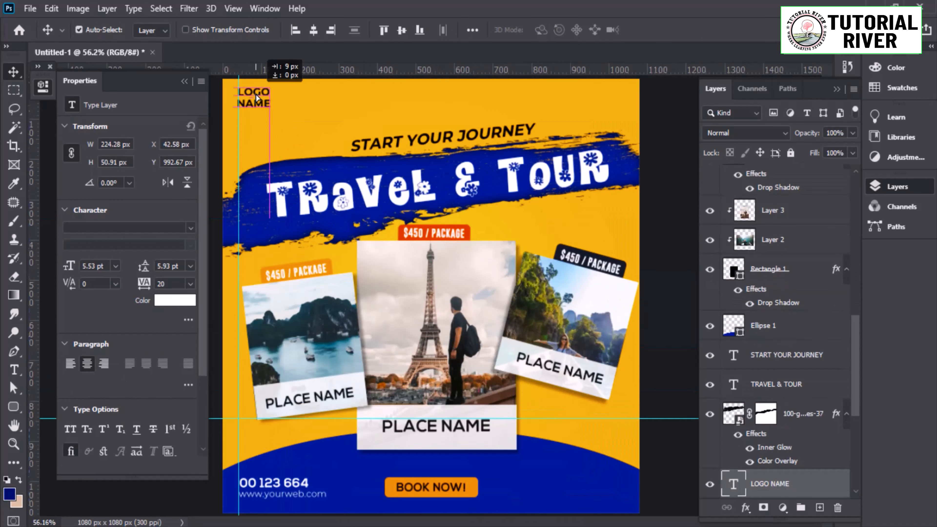
# Select the BOOK NOW! text with its rounded rectangle and move them together so the rectangle sits at X 415.27, Y 992.86 px.
pyautogui.scroll(4, 297, 417)
pyautogui.moveTo(297, 416); pyautogui.dragTo(348, 351)
pyautogui.scroll(-4, 391, 442)
pyautogui.scroll(3, 474, 327)
pyautogui.moveTo(475, 327); pyautogui.dragTo(611, 176)
pyautogui.moveTo(550, 424); pyautogui.dragTo(496, 379)
pyautogui.moveTo(567, 373); pyautogui.dragTo(476, 372)
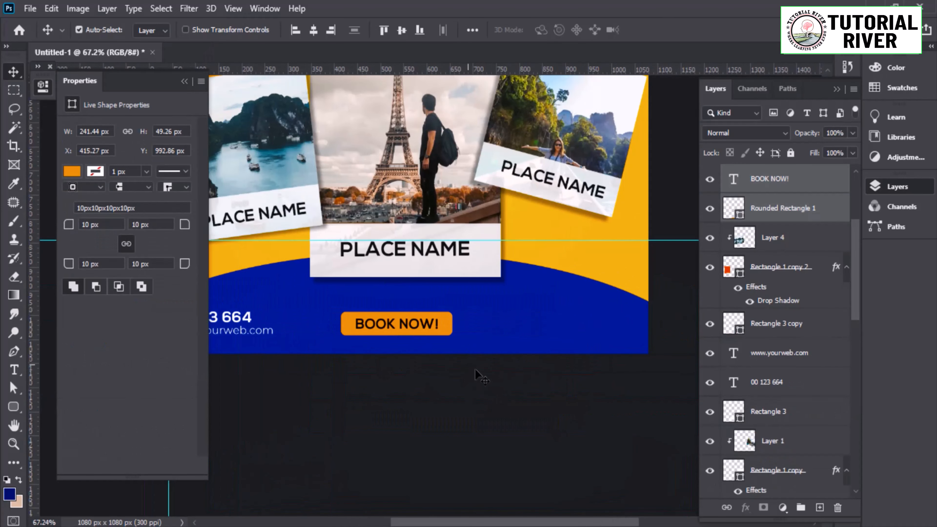
pyautogui.click(476, 371)
pyautogui.click(249, 319)
pyautogui.click(256, 333)
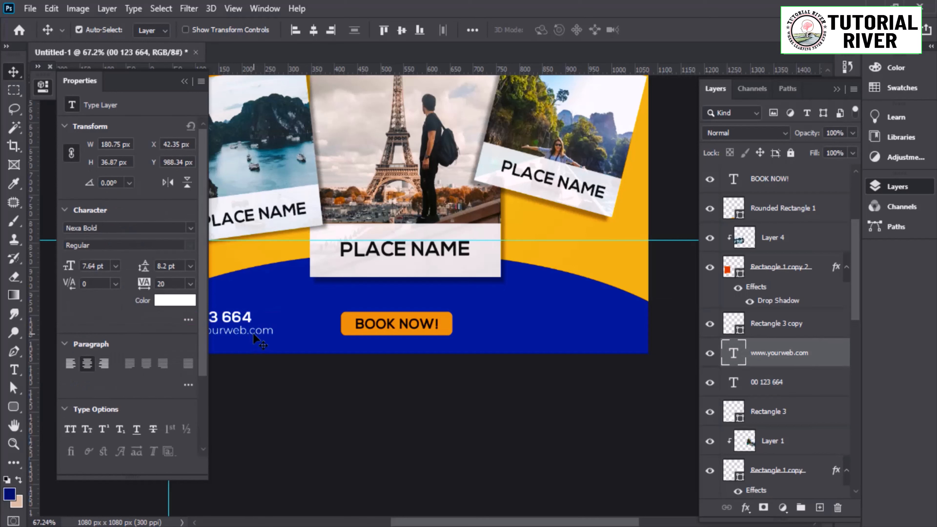
pyautogui.moveTo(256, 334); pyautogui.dragTo(653, 335)
pyautogui.doubleClick(551, 325)
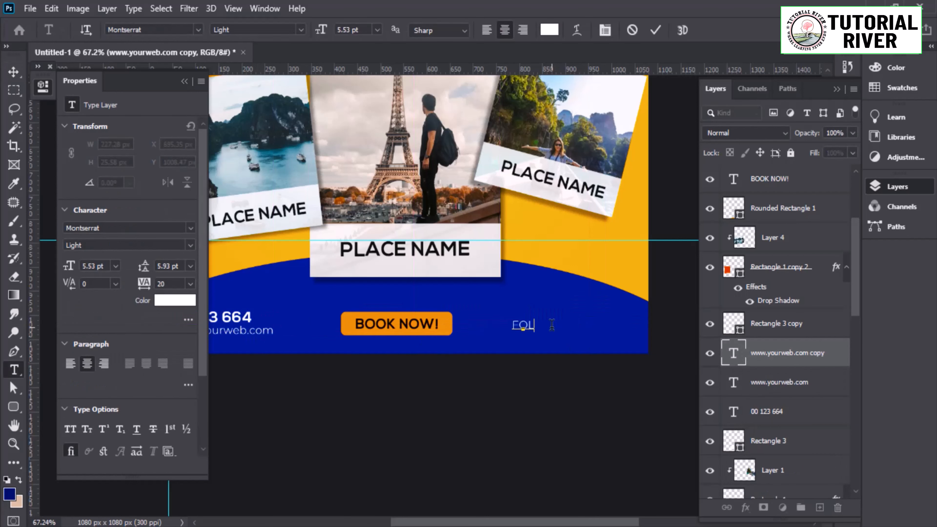
pyautogui.click(689, 302)
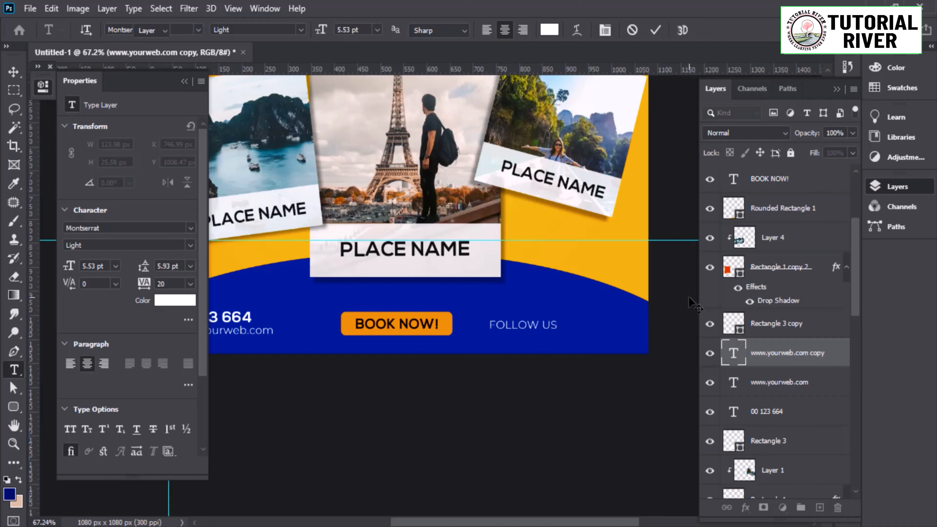
# Set the FOLLOW US text's font style to Medium.
pyautogui.scroll(5, 528, 354)
pyautogui.click(191, 245)
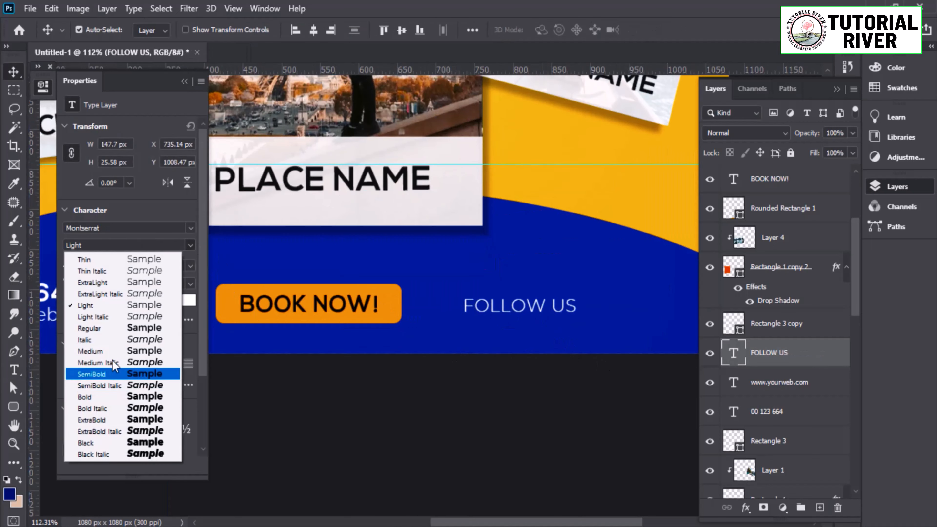
pyautogui.click(111, 351)
pyautogui.moveTo(557, 316); pyautogui.dragTo(426, 341)
pyautogui.hotkey('ctrl', 't')
pyautogui.moveTo(330, 330); pyautogui.dragTo(351, 330)
pyautogui.hotkey('ctrl', 'z')
pyautogui.press('Escape')
pyautogui.scroll(1, 454, 339)
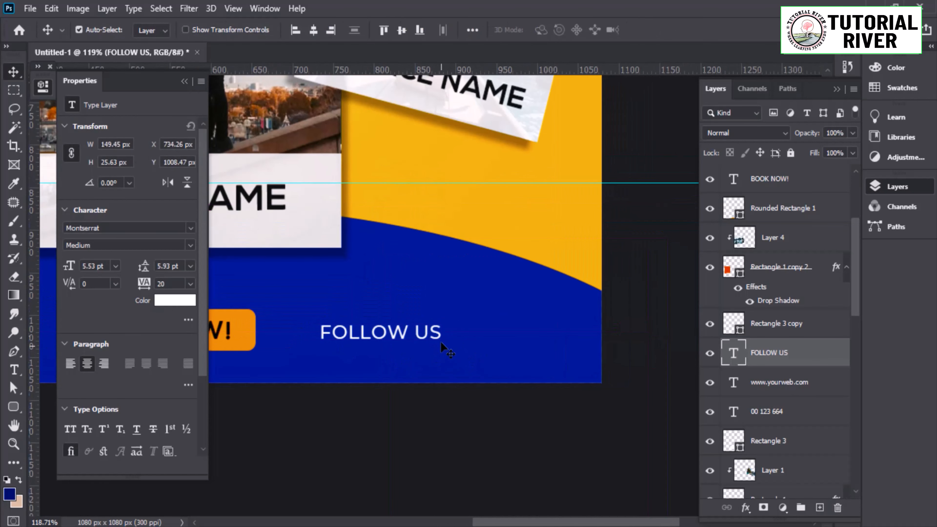
# Scale the FOLLOW US text down to about 130.5 px wide.
pyautogui.scroll(-3, 445, 335)
pyautogui.hotkey('ctrl', 't')
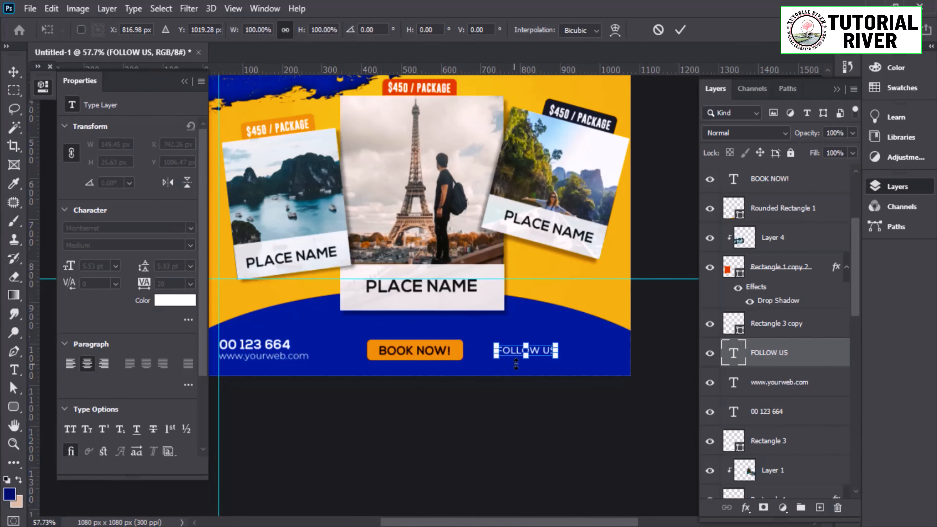
pyautogui.moveTo(492, 353); pyautogui.dragTo(413, 358)
pyautogui.press('Return')
# Draw a 40 px circle to the right of FOLLOW US with a black fill and no stroke.
pyautogui.scroll(5, 537, 355)
pyautogui.rightClick(14, 413)
pyautogui.click(57, 435)
pyautogui.click(153, 29)
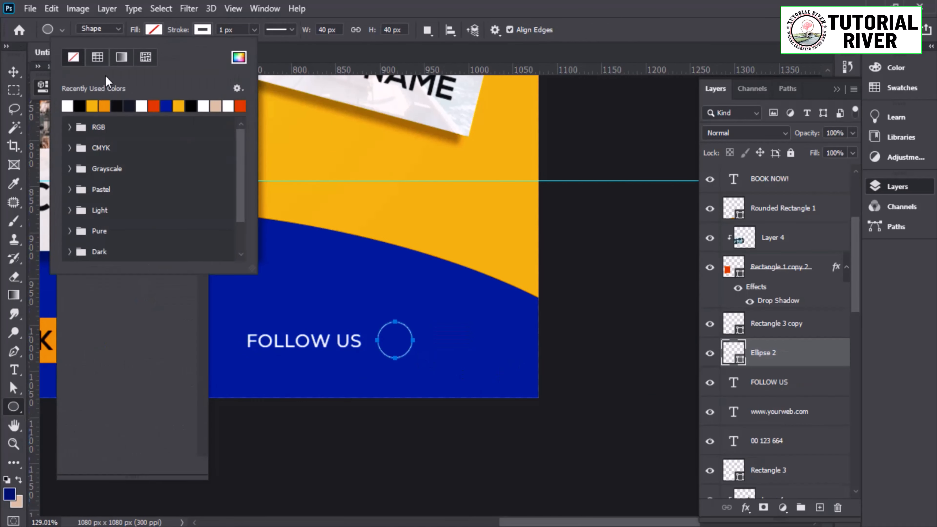
pyautogui.click(83, 106)
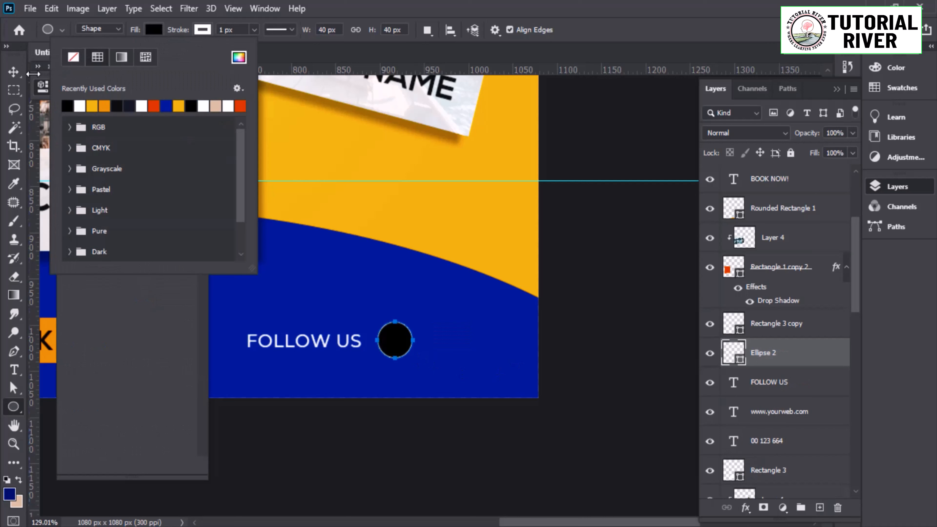
pyautogui.click(202, 30)
pyautogui.click(15, 73)
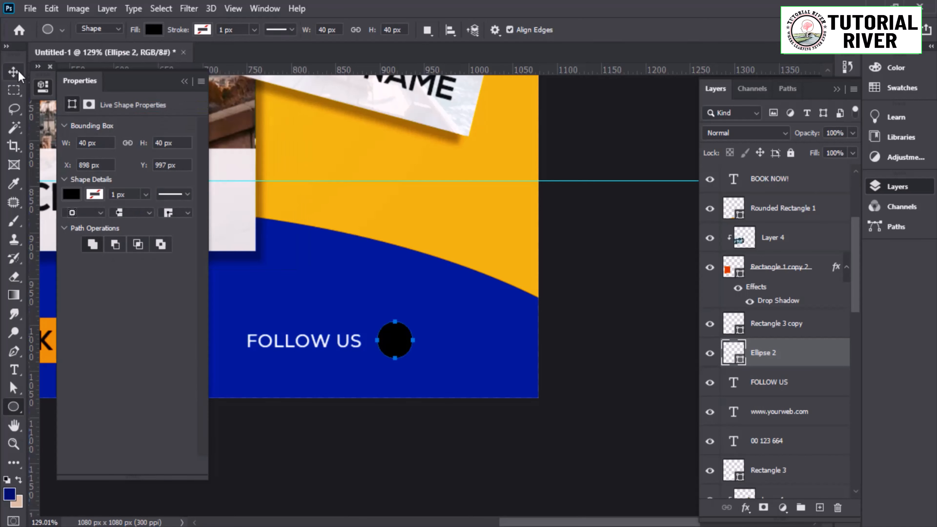
# Duplicate the black circle twice to make a row of three beside FOLLOW US.
pyautogui.keyDown('alt'); pyautogui.moveTo(395, 345); pyautogui.dragTo(500, 344); pyautogui.keyUp('alt')
pyautogui.scroll(-3, 501, 348)
pyautogui.moveTo(500, 353)
pyautogui.mouseDown()
pyautogui.moveTo(568, 362)
pyautogui.moveTo(529, 349)
pyautogui.moveTo(513, 360)
pyautogui.mouseUp()
# Select FOLLOW US with the three circles and move them together so the circles sit at X 878, Y 1002 px.
pyautogui.scroll(3, 540, 358)
pyautogui.click(603, 350)
pyautogui.keyDown('shift'); pyautogui.click(540, 351); pyautogui.keyUp('shift')
pyautogui.keyDown('shift'); pyautogui.click(468, 352); pyautogui.keyUp('shift')
pyautogui.keyDown('shift'); pyautogui.click(413, 349); pyautogui.keyUp('shift')
pyautogui.scroll(-4, 462, 357)
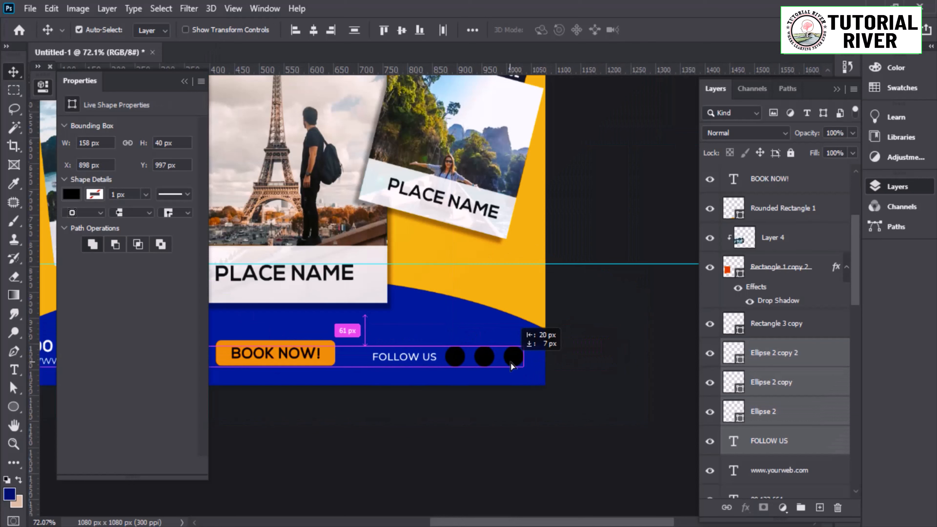
pyautogui.scroll(-2, 513, 360)
pyautogui.scroll(2, 534, 434)
pyautogui.moveTo(529, 509); pyautogui.dragTo(515, 379)
pyautogui.scroll(1, 515, 379)
pyautogui.moveTo(556, 343); pyautogui.dragTo(557, 342)
# Add a horizontal guide along the bottom edge of the BOOK NOW! button.
pyautogui.scroll(4, 554, 344)
pyautogui.moveTo(313, 349); pyautogui.dragTo(552, 339)
pyautogui.scroll(-4, 554, 347)
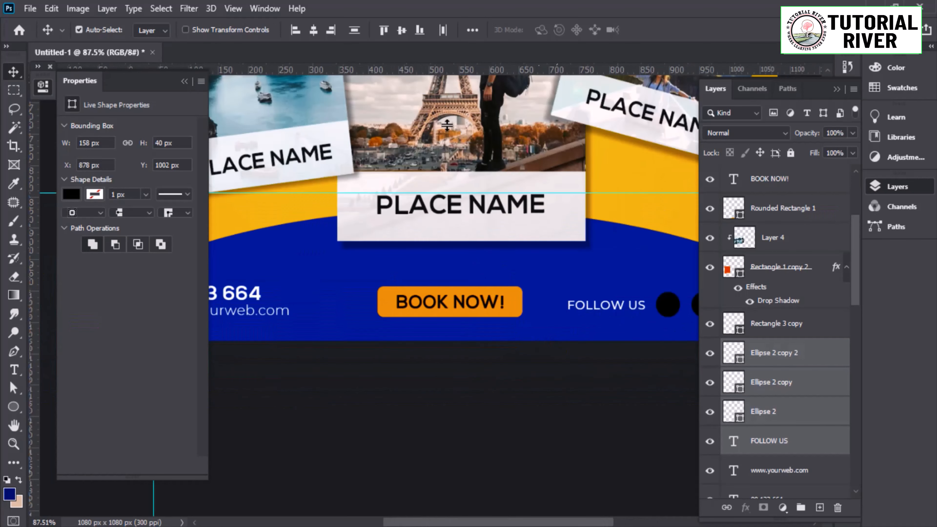
pyautogui.scroll(-3, 556, 363)
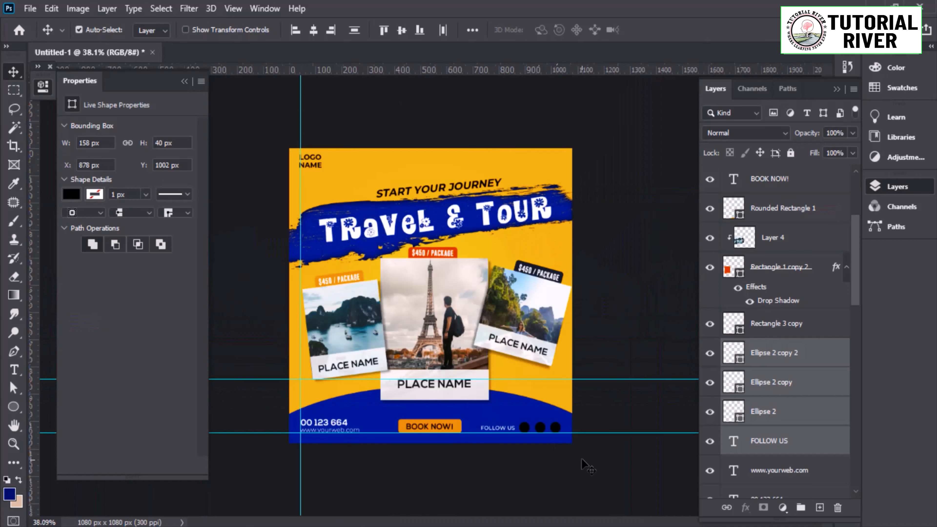
# Center the BOOK NOW! rounded rectangle and its text horizontally on the canvas.
pyautogui.scroll(3, 480, 406)
pyautogui.scroll(3, 487, 377)
pyautogui.click(490, 380)
pyautogui.click(313, 31)
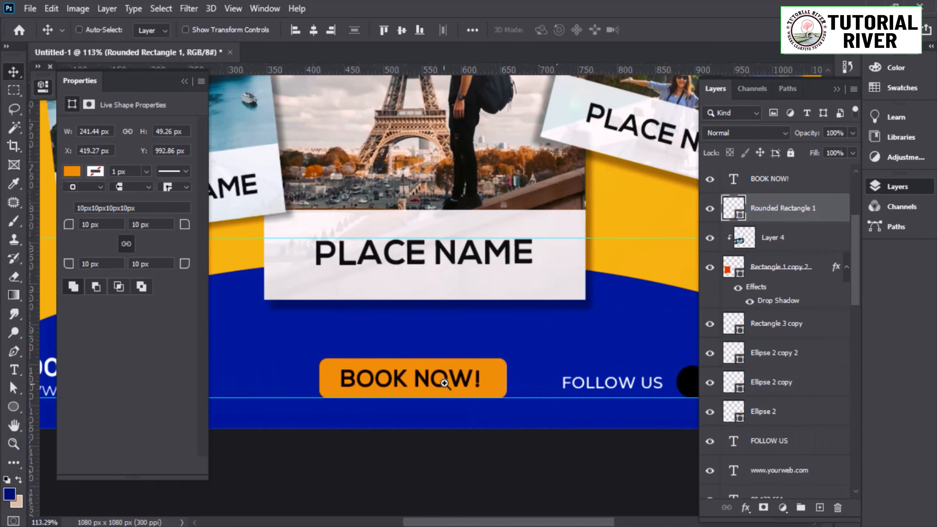
pyautogui.scroll(6, 444, 381)
pyautogui.click(497, 365)
pyautogui.click(314, 30)
# Scale the FOLLOW US text down further and place it close to the three circles.
pyautogui.scroll(-7, 394, 355)
pyautogui.moveTo(391, 368); pyautogui.dragTo(280, 367)
pyautogui.scroll(3, 451, 356)
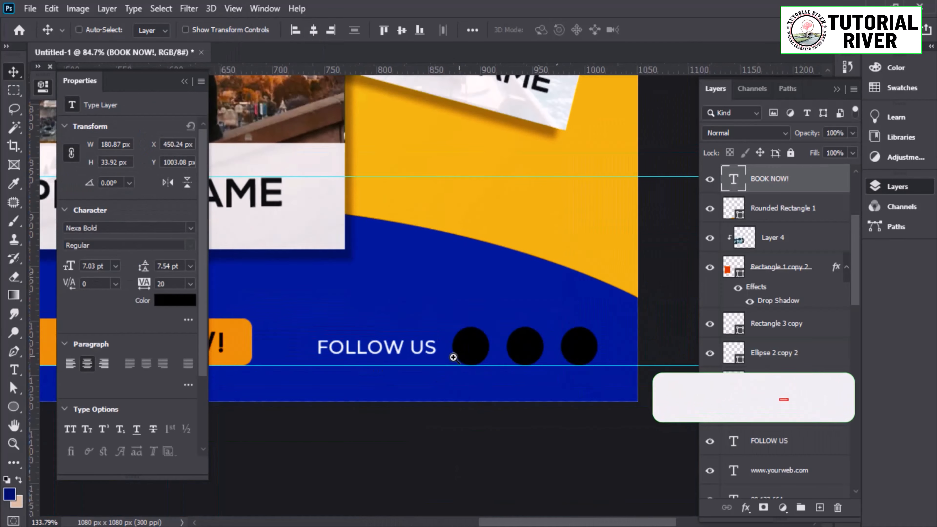
pyautogui.scroll(-5, 435, 387)
pyautogui.scroll(6, 513, 413)
pyautogui.click(495, 380)
pyautogui.hotkey('ctrl', 't')
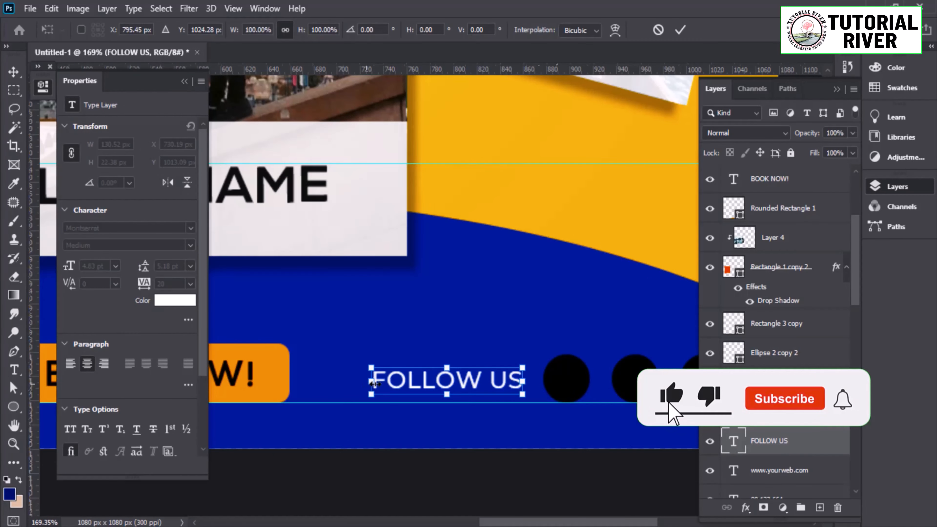
pyautogui.moveTo(371, 381); pyautogui.dragTo(414, 380)
pyautogui.moveTo(493, 377); pyautogui.dragTo(486, 376)
pyautogui.press('Return')
# Try the Ananda and Segoe UI Emoji fonts on the TRAVEL & TOUR headline.
pyautogui.moveTo(522, 408); pyautogui.dragTo(458, 458)
pyautogui.click(669, 328)
pyautogui.moveTo(670, 328); pyautogui.dragTo(597, 366)
pyautogui.moveTo(422, 245); pyautogui.dragTo(470, 244)
pyautogui.click(439, 238)
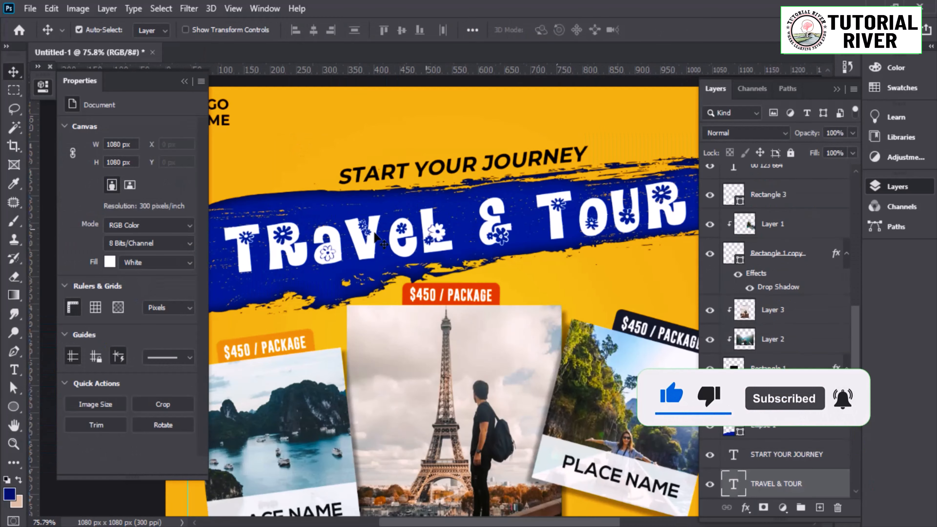
pyautogui.click(191, 229)
pyautogui.click(311, 314)
pyautogui.click(303, 328)
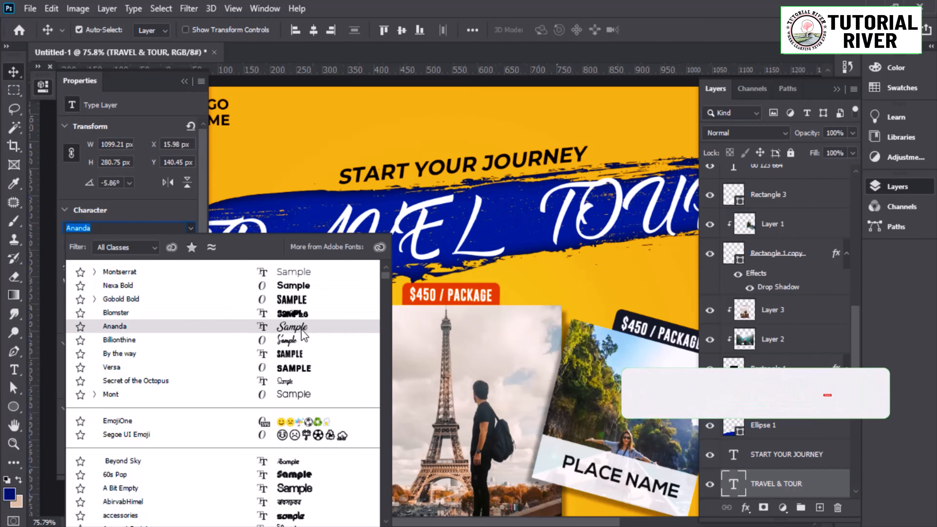
pyautogui.scroll(-4, 305, 332)
pyautogui.click(330, 363)
pyautogui.press('Return')
pyautogui.press('Escape')
pyautogui.moveTo(385, 184); pyautogui.dragTo(354, 192)
pyautogui.moveTo(383, 222); pyautogui.dragTo(419, 222)
# Try the Versa font on the TRAVEL & TOUR headline.
pyautogui.click(191, 230)
pyautogui.scroll(-3, 290, 298)
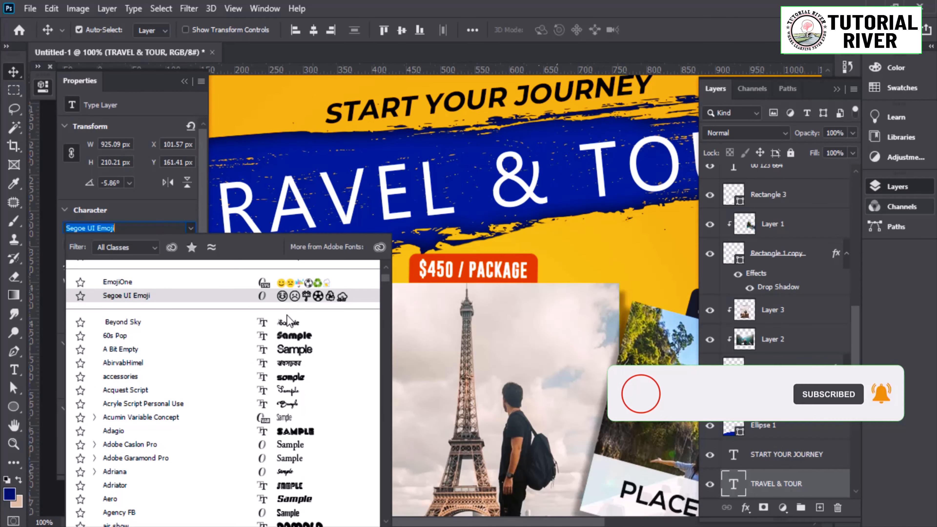
pyautogui.scroll(4, 291, 313)
pyautogui.click(294, 368)
pyautogui.scroll(-3, 397, 299)
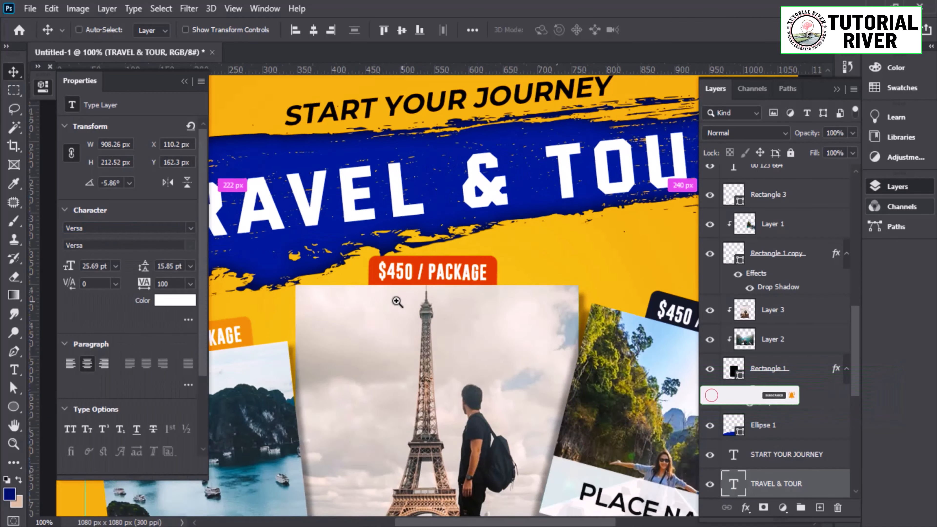
# Set the TRAVEL & TOUR headline's font to By the way.
pyautogui.click(191, 228)
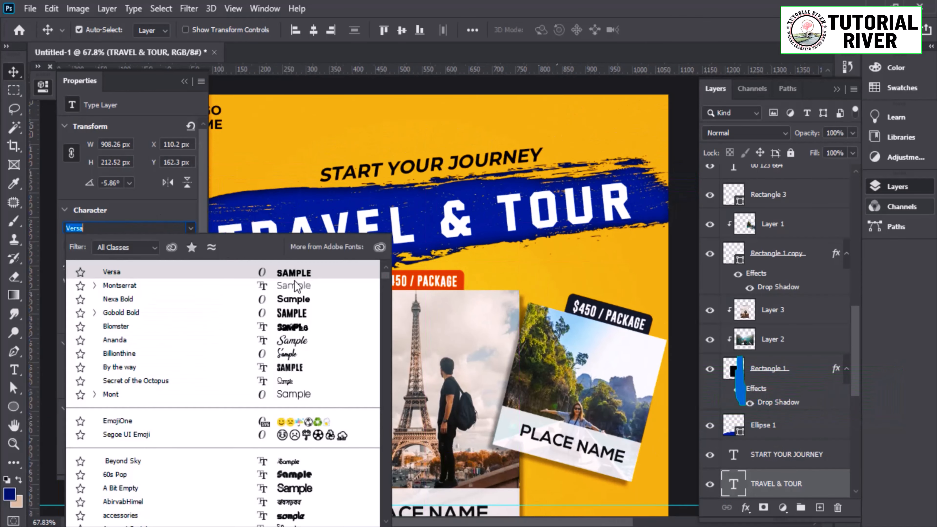
pyautogui.click(290, 367)
pyautogui.scroll(-3, 513, 222)
# Enlarge the TRAVEL & TOUR headline to about 865 × 227 px and center it on the blue brush stroke.
pyautogui.hotkey('ctrl', 't')
pyautogui.moveTo(539, 183); pyautogui.dragTo(559, 177)
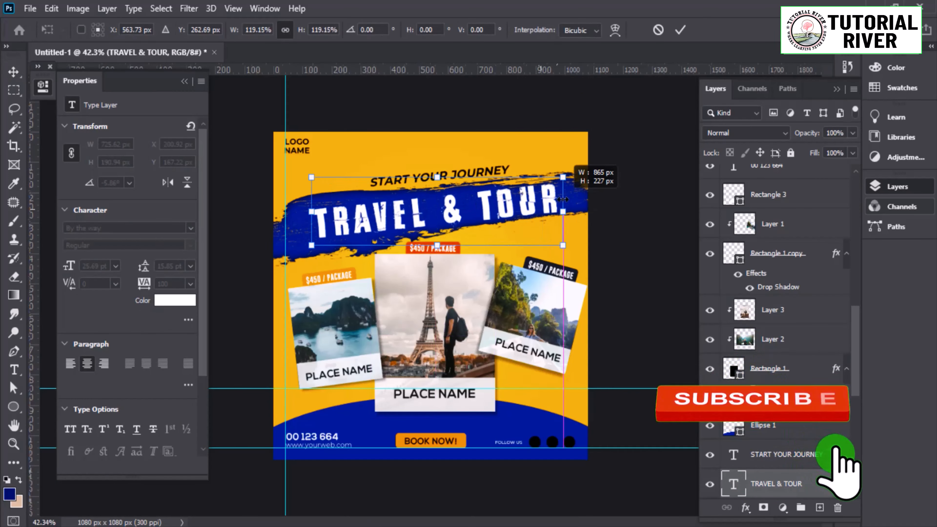
pyautogui.press('Return')
pyautogui.scroll(-5, 481, 250)
pyautogui.scroll(5, 481, 250)
pyautogui.moveTo(461, 210); pyautogui.dragTo(457, 211)
# Try an orange fill and a darker brown on the left photo's $450 / PACKAGE label.
pyautogui.scroll(2, 475, 211)
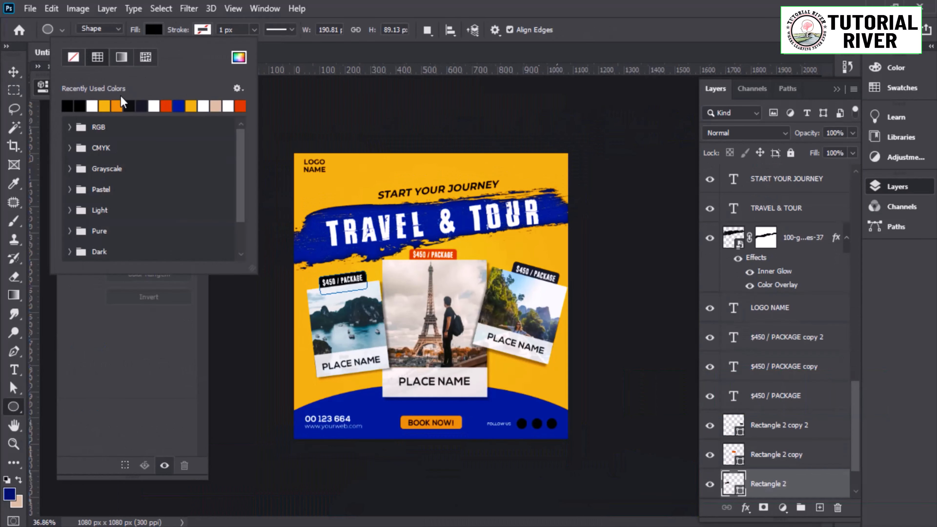
pyautogui.click(117, 106)
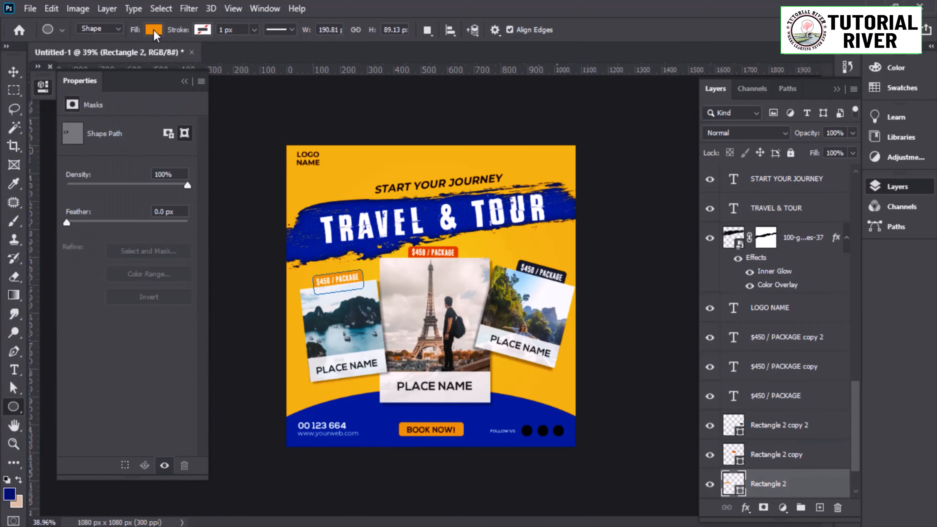
pyautogui.click(153, 29)
pyautogui.click(239, 57)
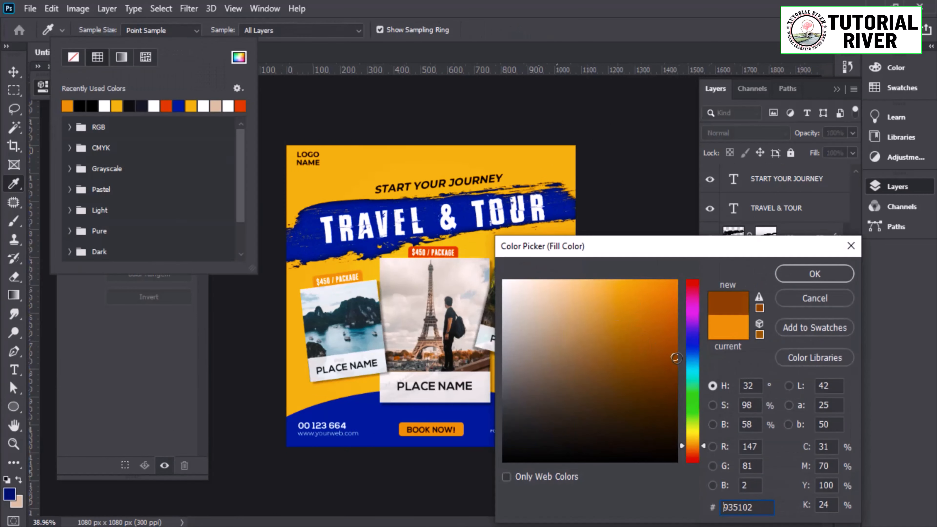
pyautogui.click(814, 282)
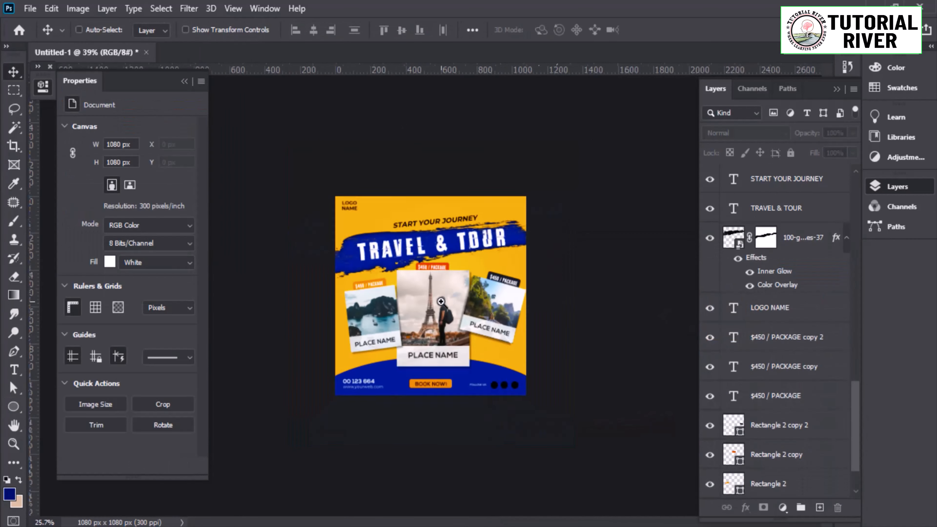
# Select the left photo's $450 / PACKAGE label shape and give it a dark green fill.
pyautogui.hotkey('ctrl', '0')
pyautogui.scroll(2, 380, 279)
pyautogui.press('u')
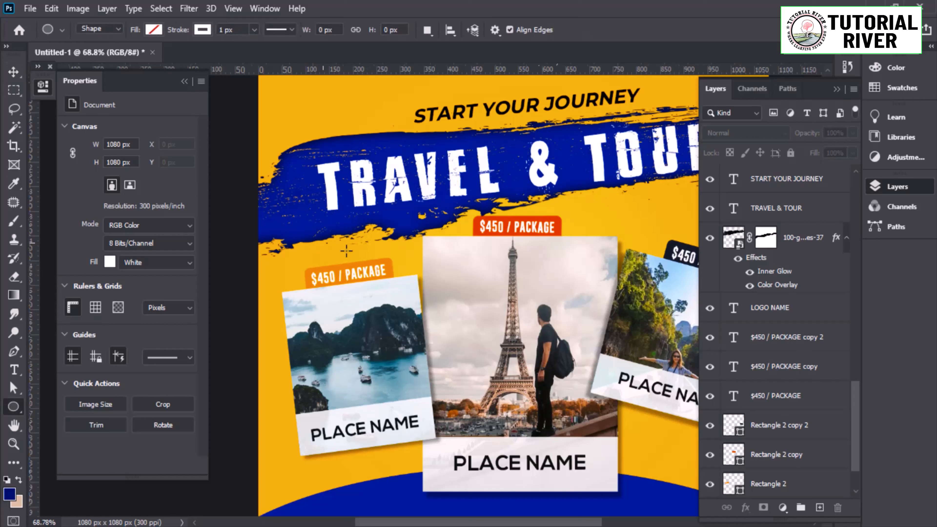
pyautogui.press('v')
pyautogui.click(380, 277)
pyautogui.press('u')
pyautogui.click(153, 30)
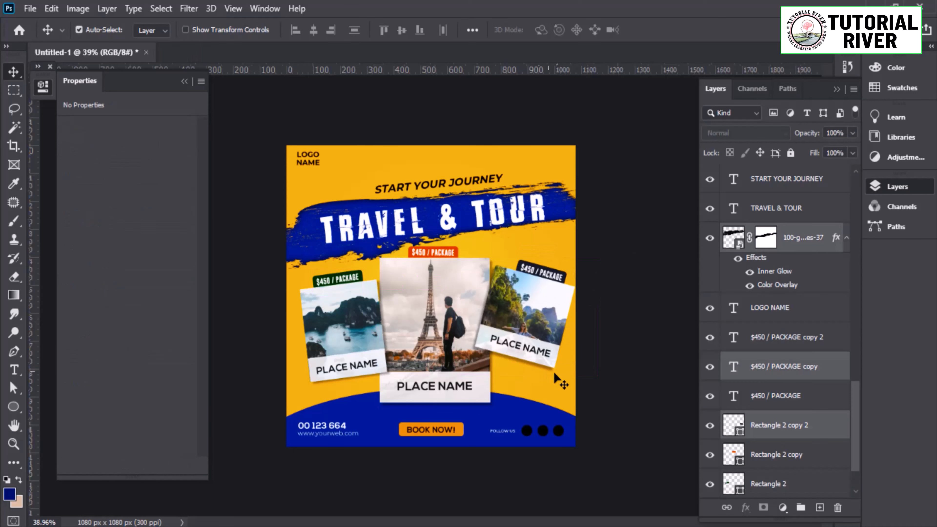
# Move the right photo together with its $450 / PACKAGE label and PLACE NAME caption slightly to the left.
pyautogui.moveTo(541, 314); pyautogui.dragTo(537, 314)
pyautogui.scroll(1, 537, 314)
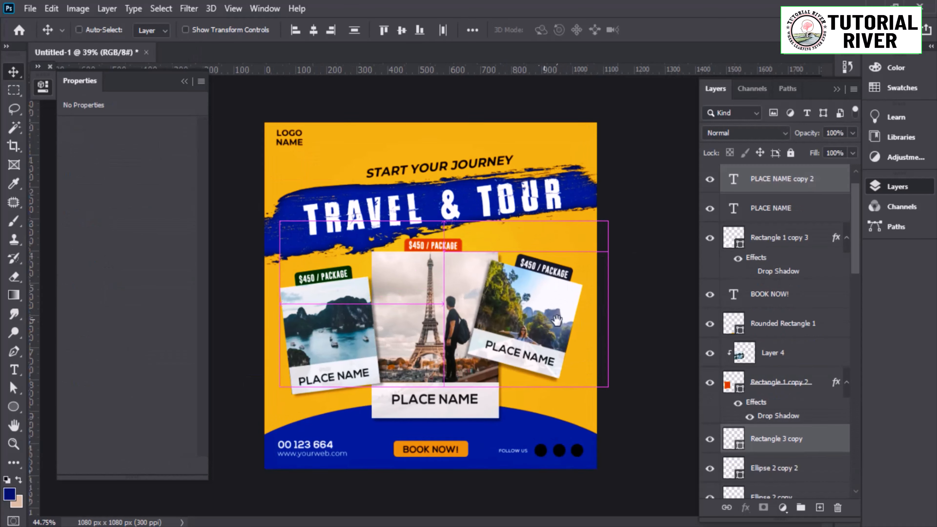
pyautogui.keyDown('ctrl'); pyautogui.click(628, 339); pyautogui.keyUp('ctrl')
pyautogui.scroll(-1, 560, 310)
pyautogui.scroll(4, 474, 295)
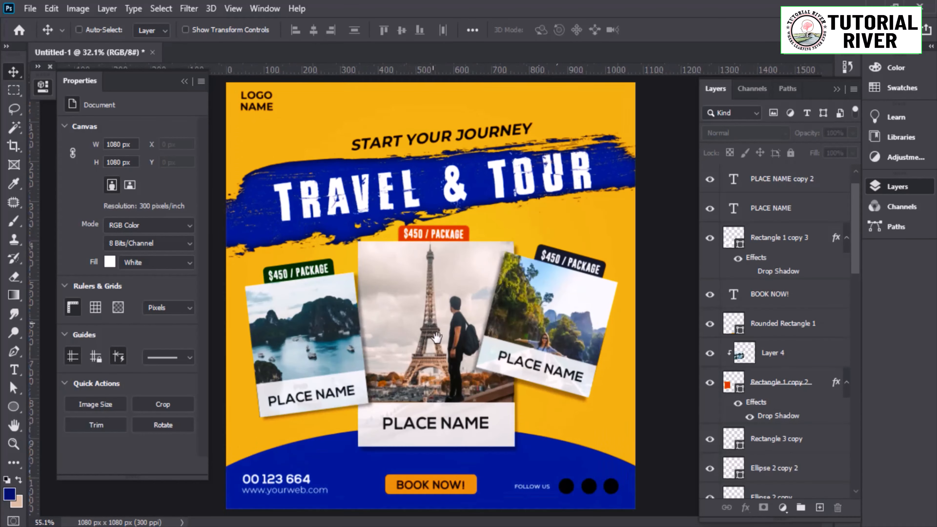
# Scale the right photo's PLACE NAME caption down to about 182 × 75 px within its white strip.
pyautogui.moveTo(467, 332); pyautogui.dragTo(549, 293)
pyautogui.click(489, 349)
pyautogui.hotkey('ctrl', 't')
pyautogui.moveTo(513, 357); pyautogui.dragTo(327, 318)
pyautogui.press('Return')
pyautogui.moveTo(694, 338); pyautogui.dragTo(343, 361)
pyautogui.moveTo(478, 292); pyautogui.dragTo(466, 277)
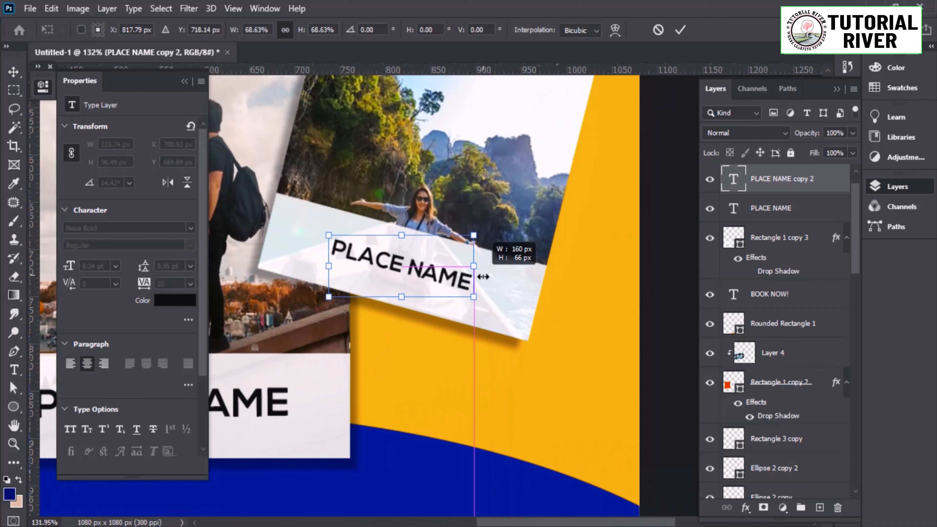
pyautogui.moveTo(483, 277); pyautogui.dragTo(493, 277)
pyautogui.press('Return')
pyautogui.hotkey('ctrl', '0')
# Select the center photo's PLACE NAME caption.
pyautogui.moveTo(439, 411); pyautogui.dragTo(524, 411)
pyautogui.click(472, 374)
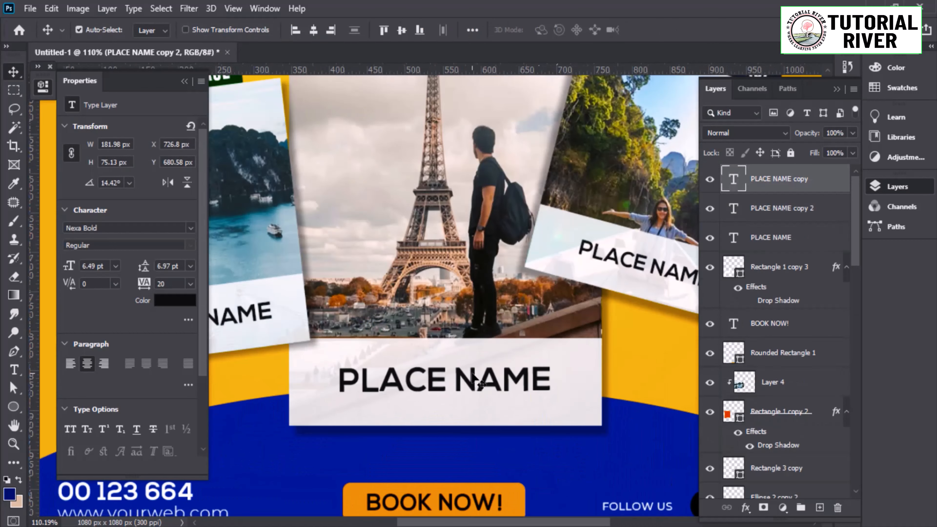
pyautogui.hotkey('ctrl', '0')
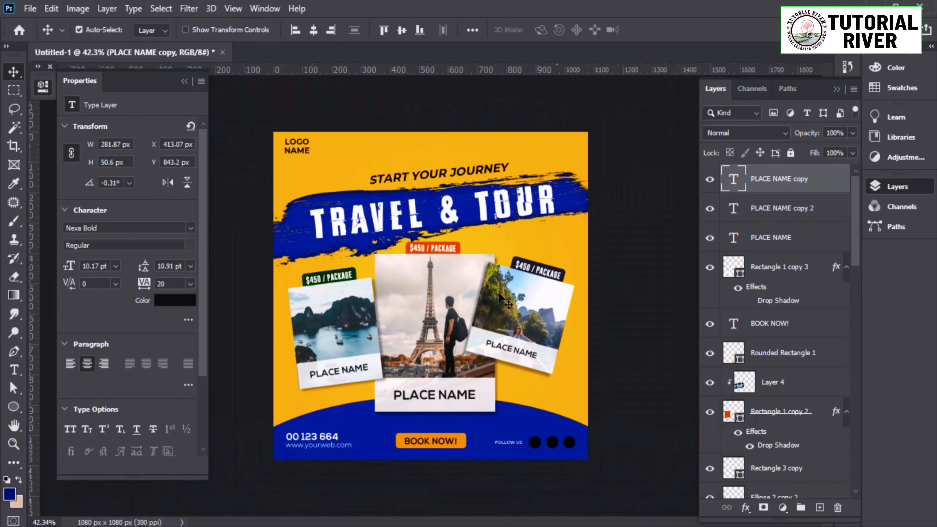